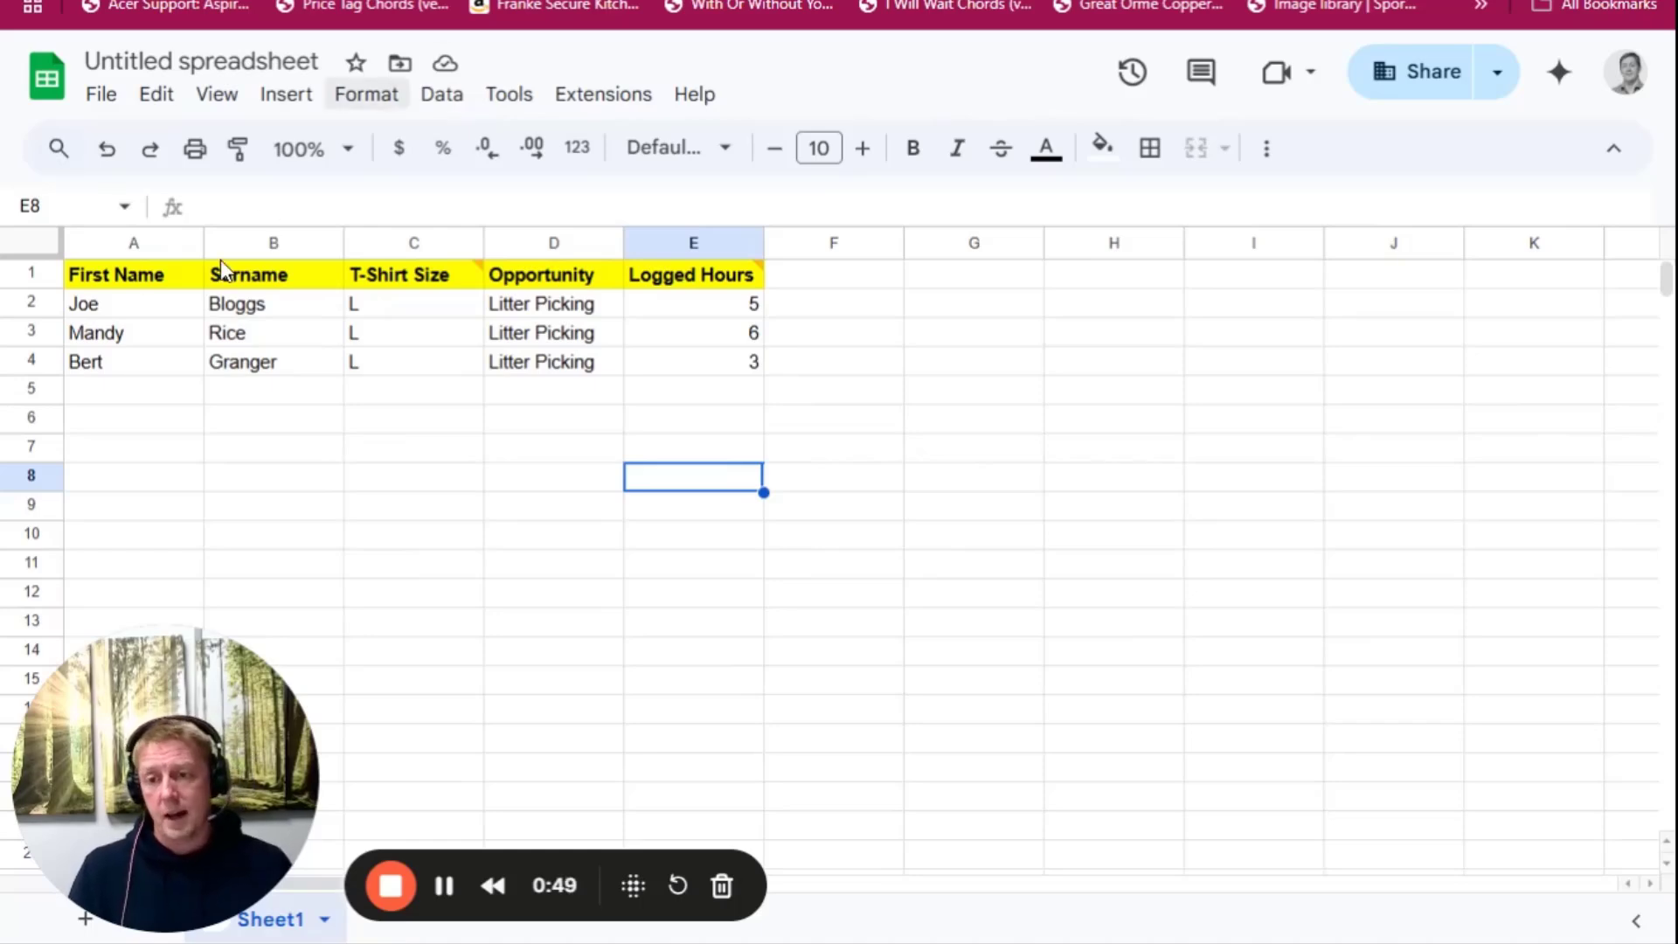
Examine the table's name headings, the comment attached to the T-Shirt Size heading, and that cell's comment options
drag(119, 278, 723, 363)
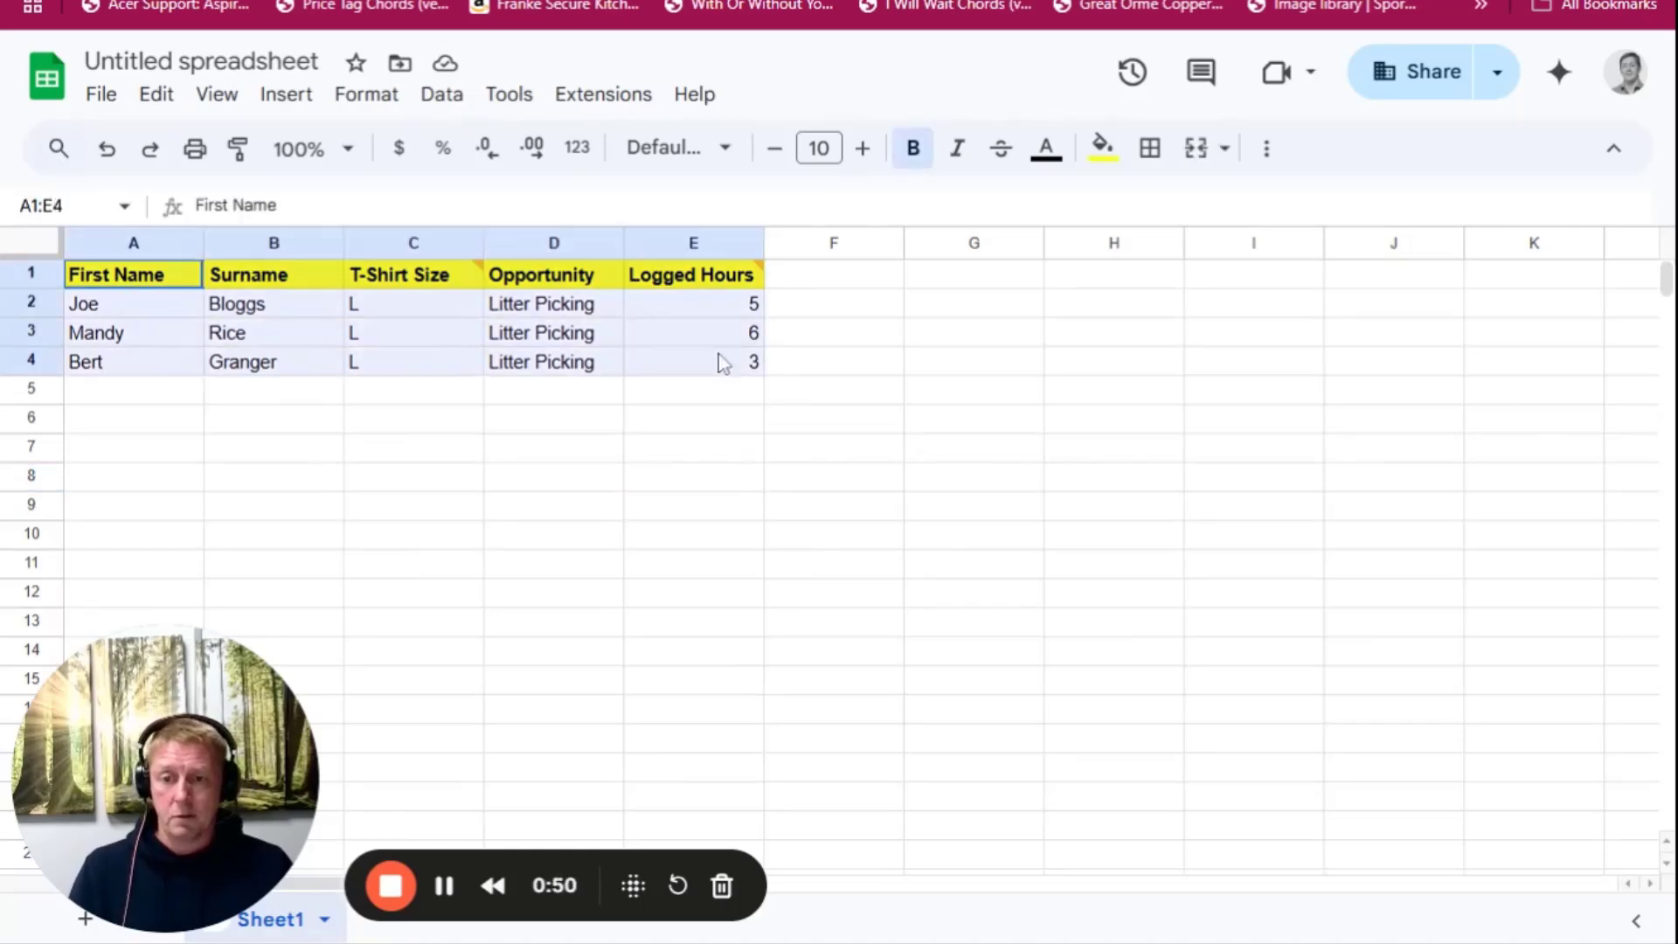
click(612, 426)
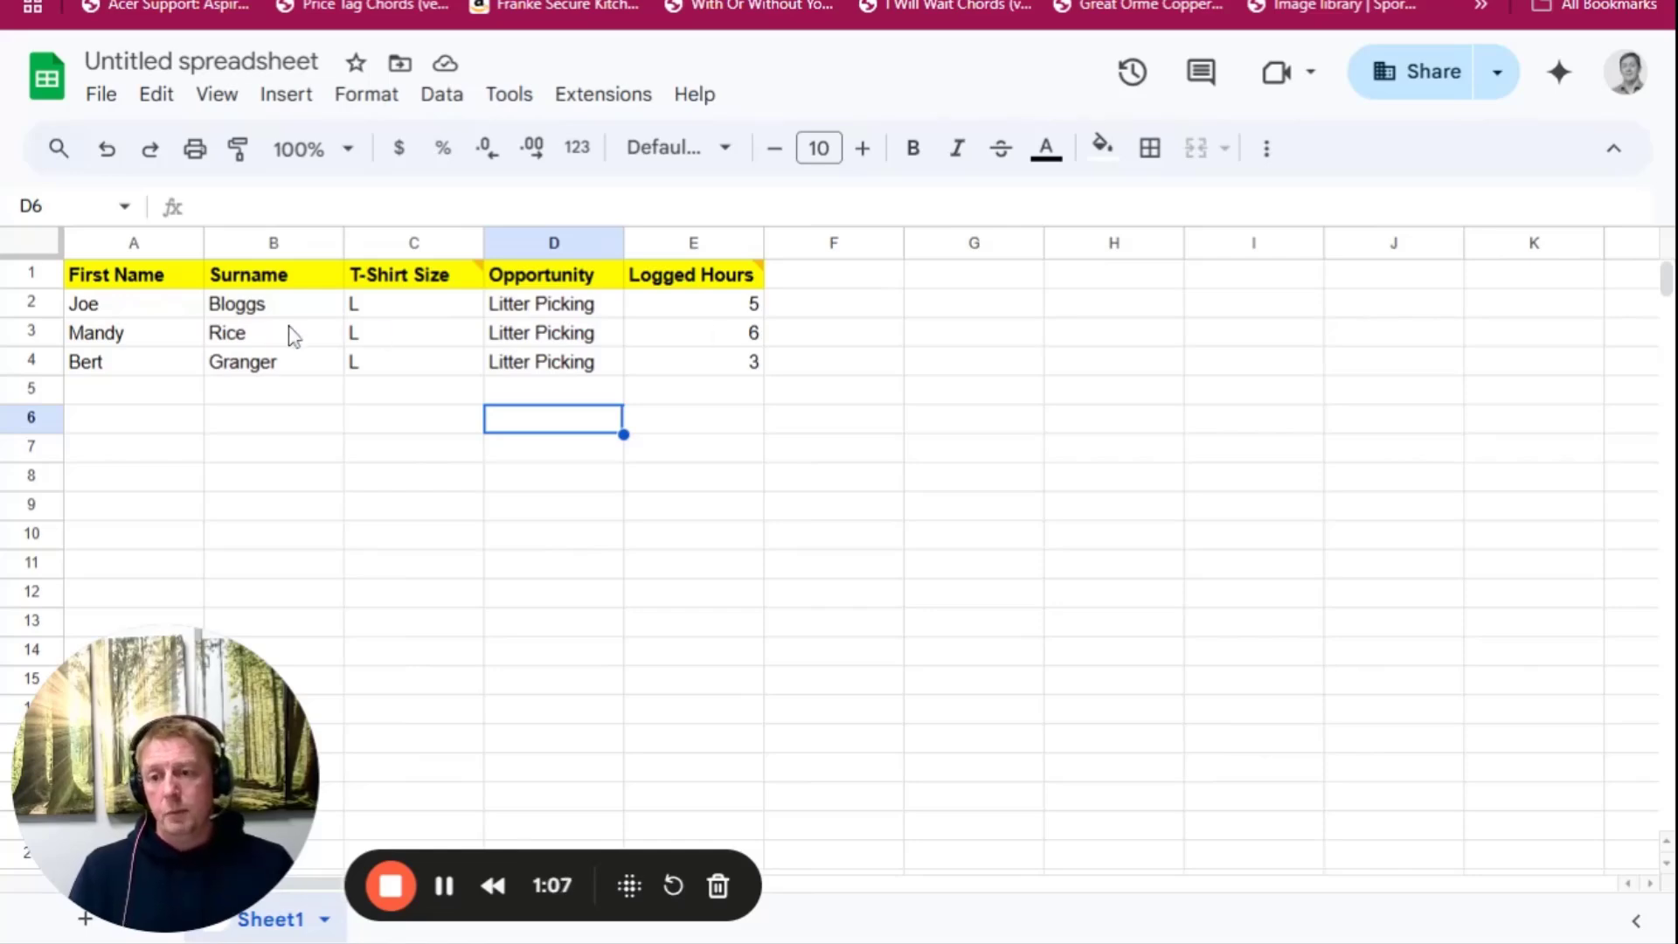
click(114, 273)
click(271, 283)
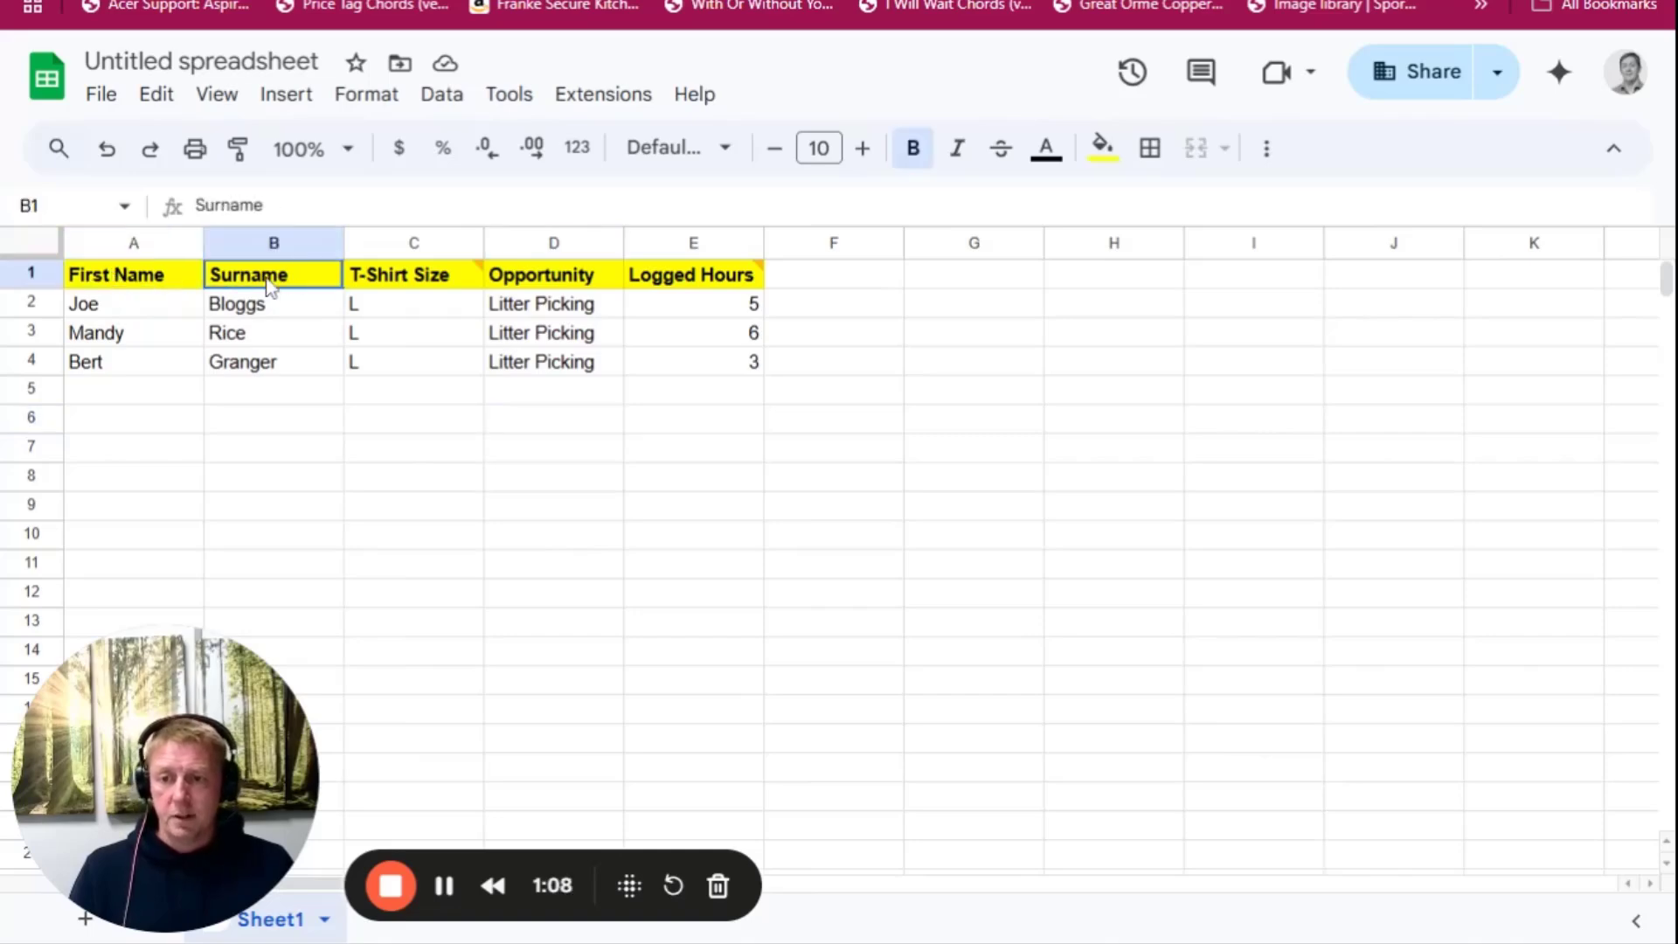
click(413, 279)
key(Down)
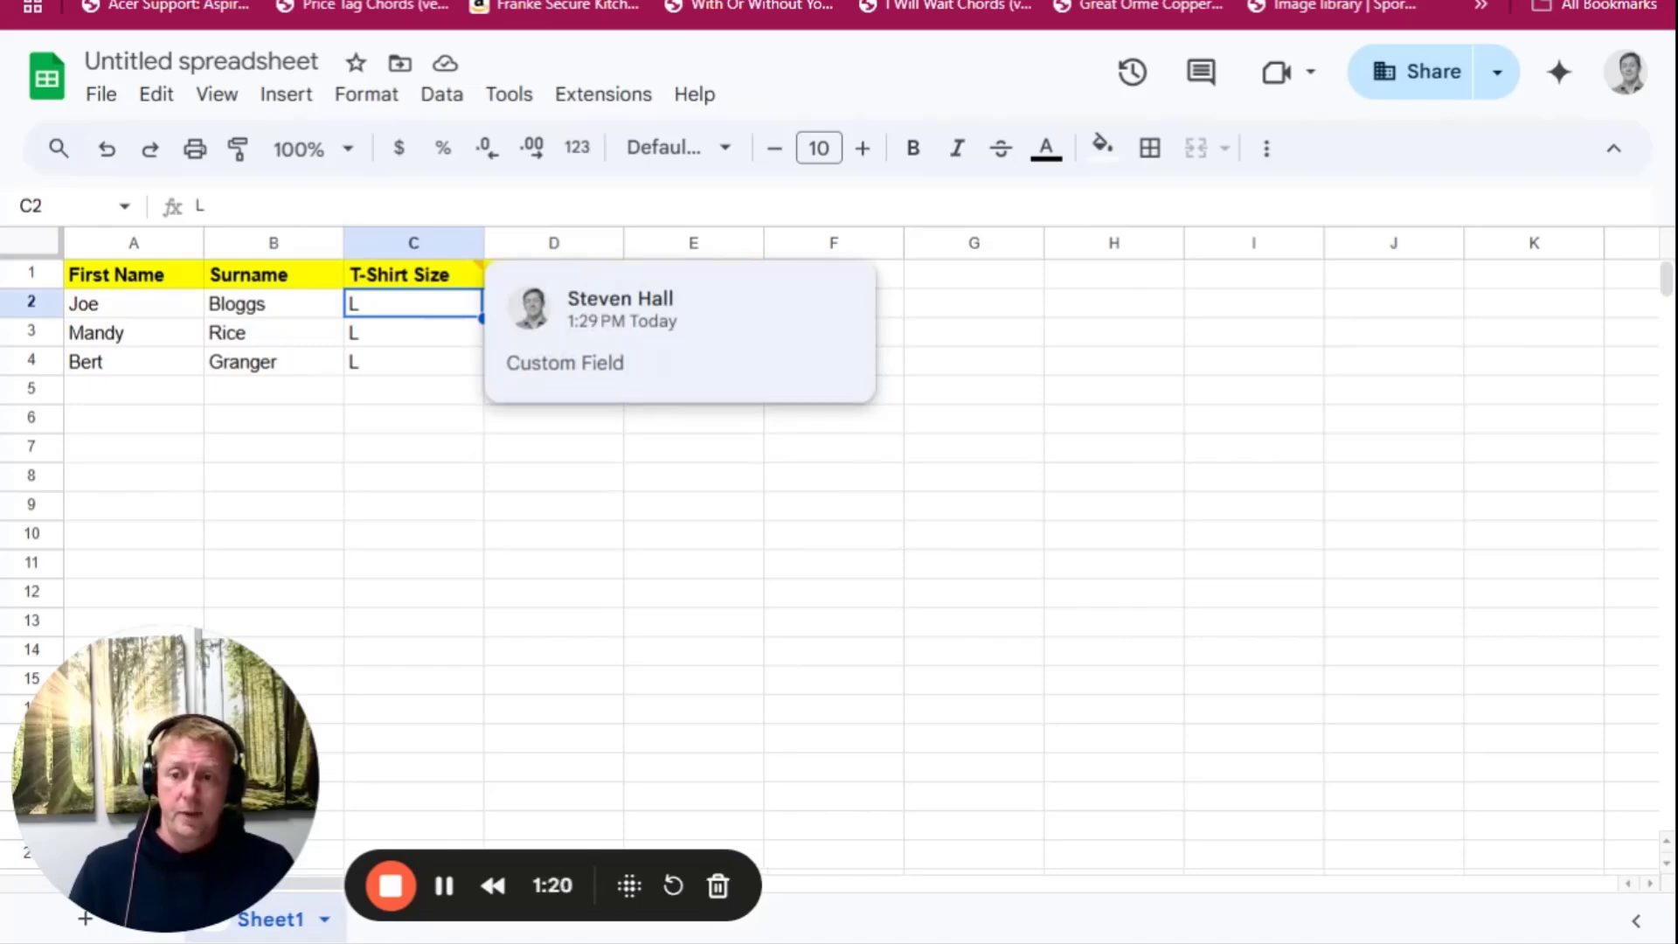
click(406, 280)
right_click(411, 285)
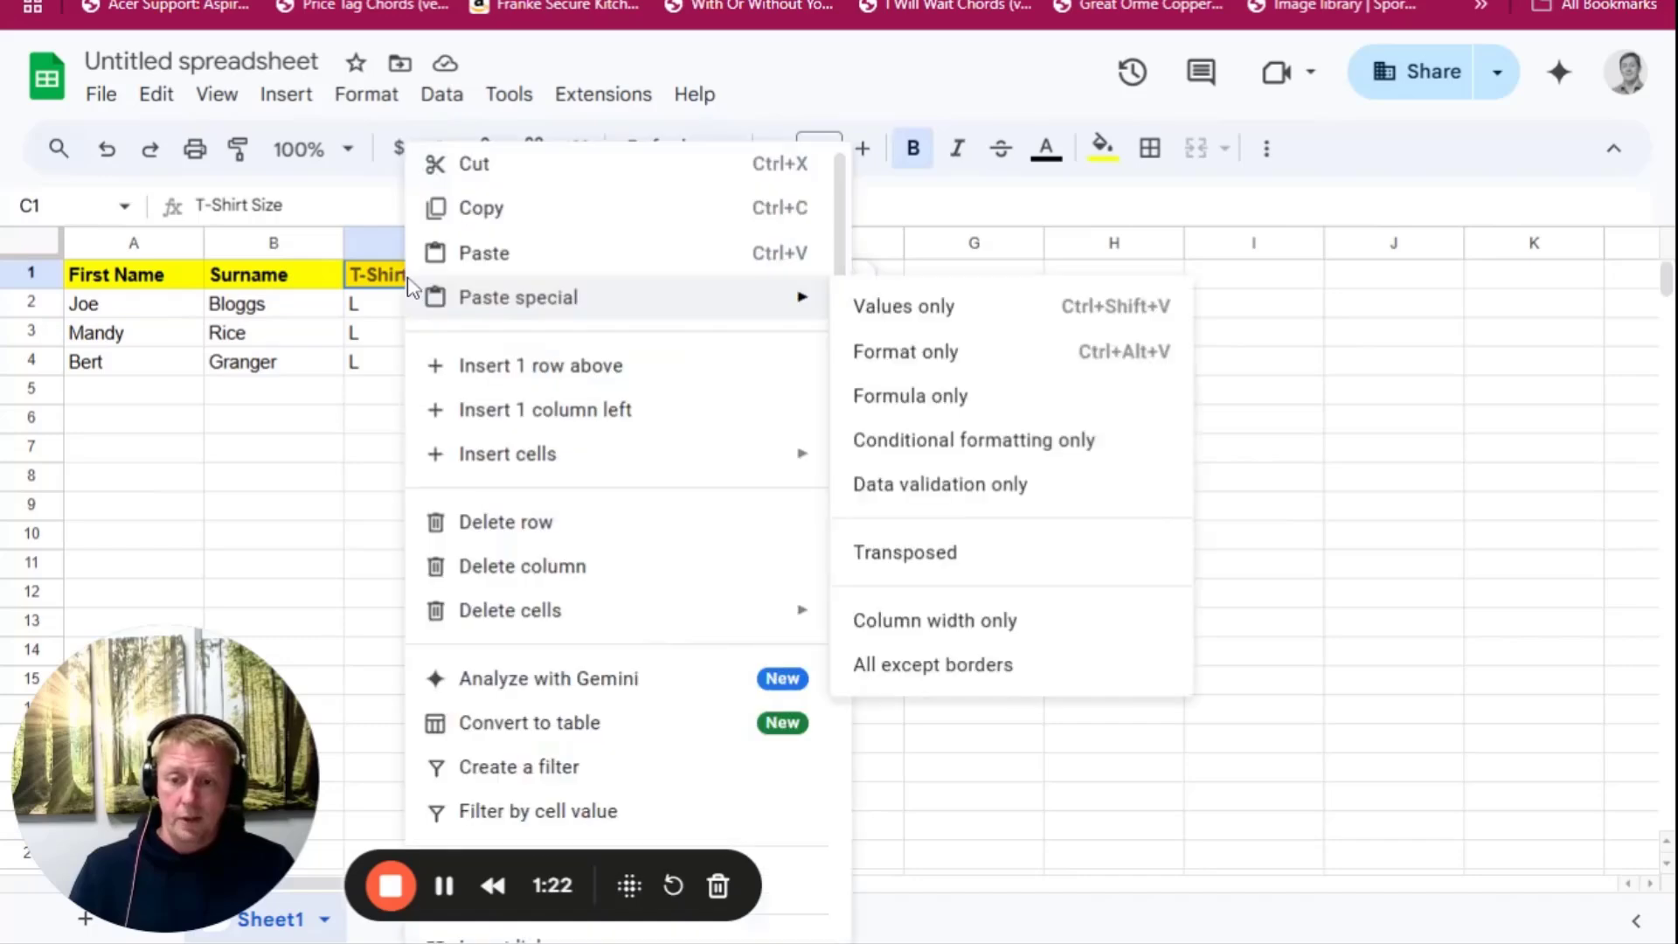
scroll(644, 636, down, 4)
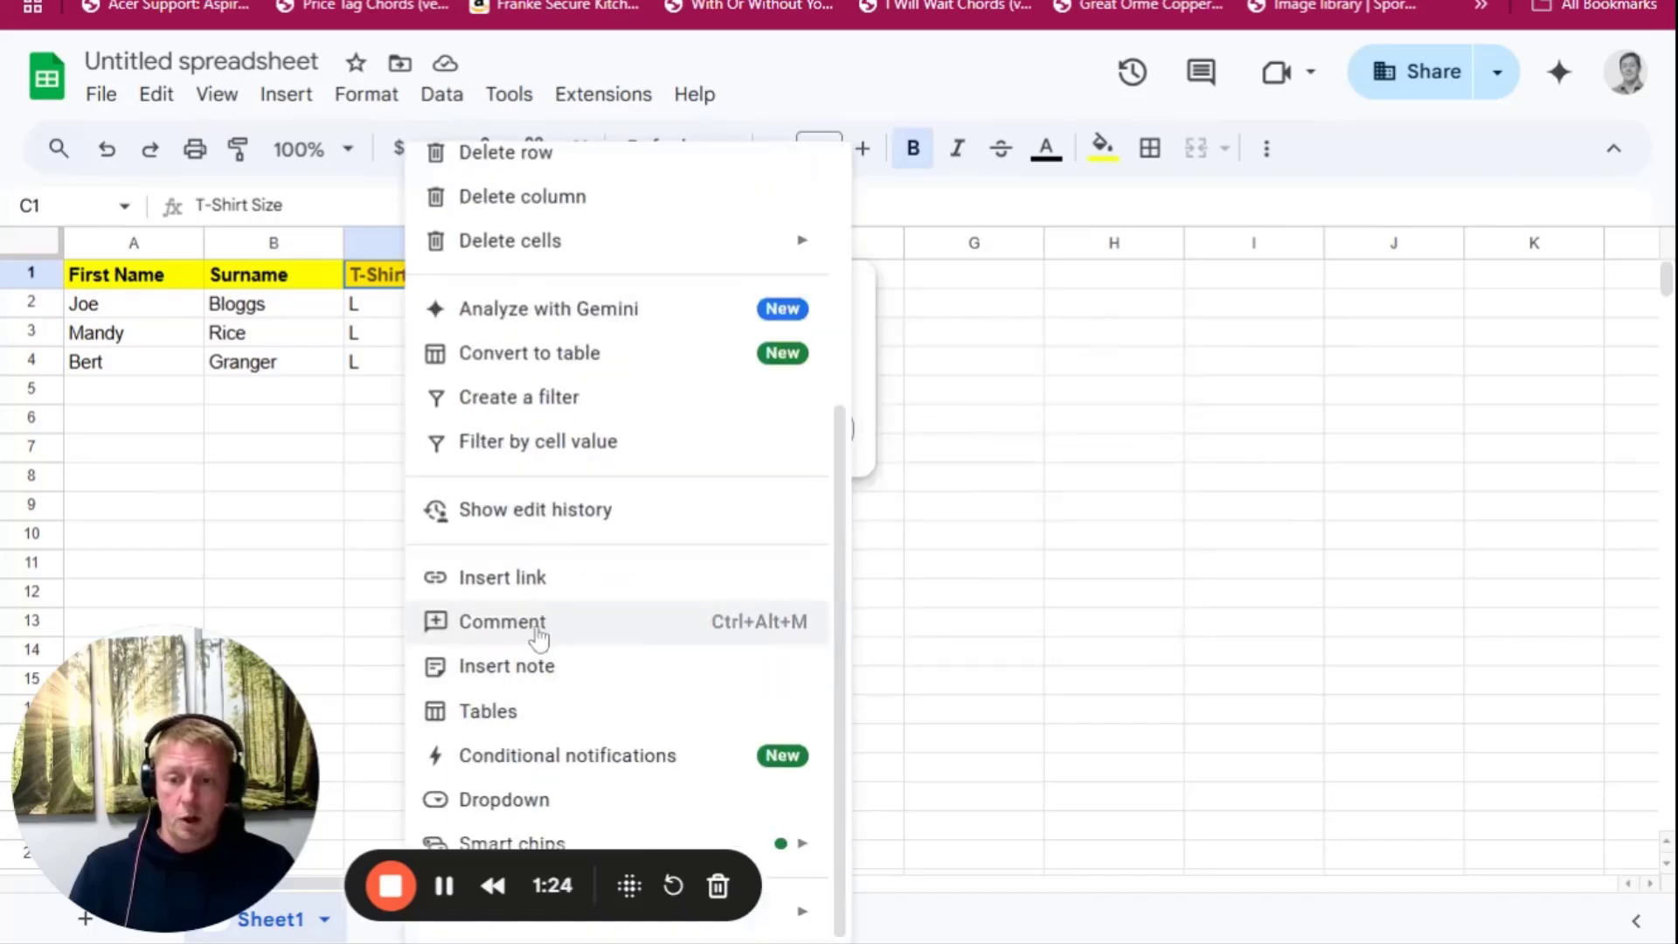
click(1179, 537)
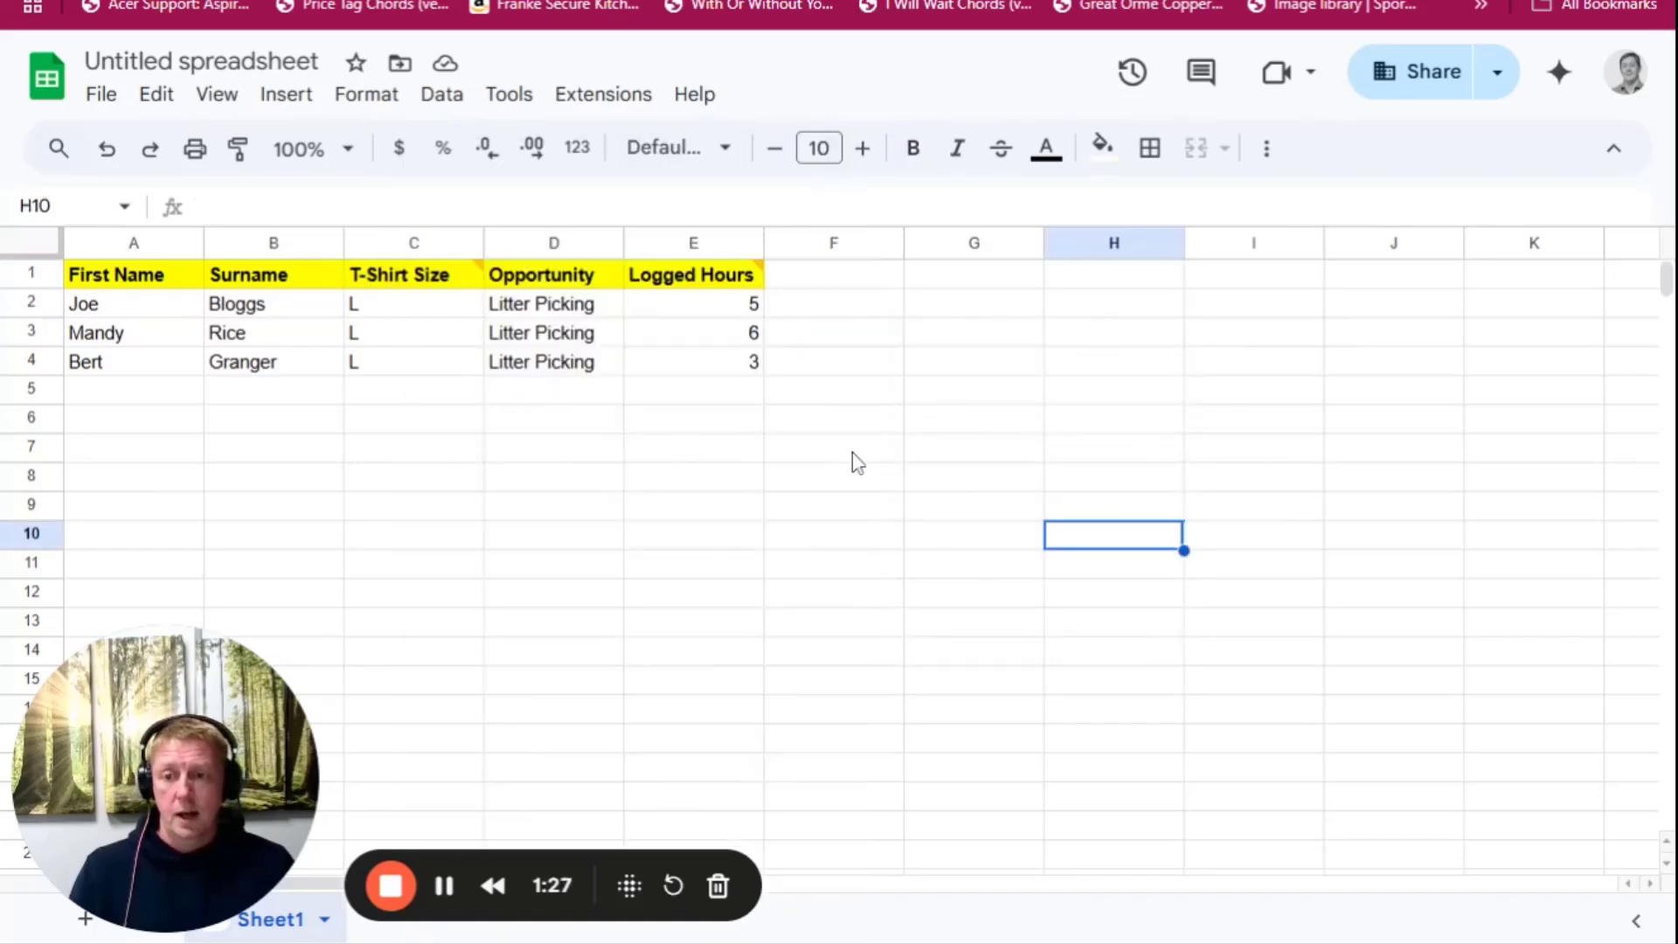
Examine the Opportunity and Logged Hours columns and read the comment attached to the Logged Hours heading
mouse_move(395, 276)
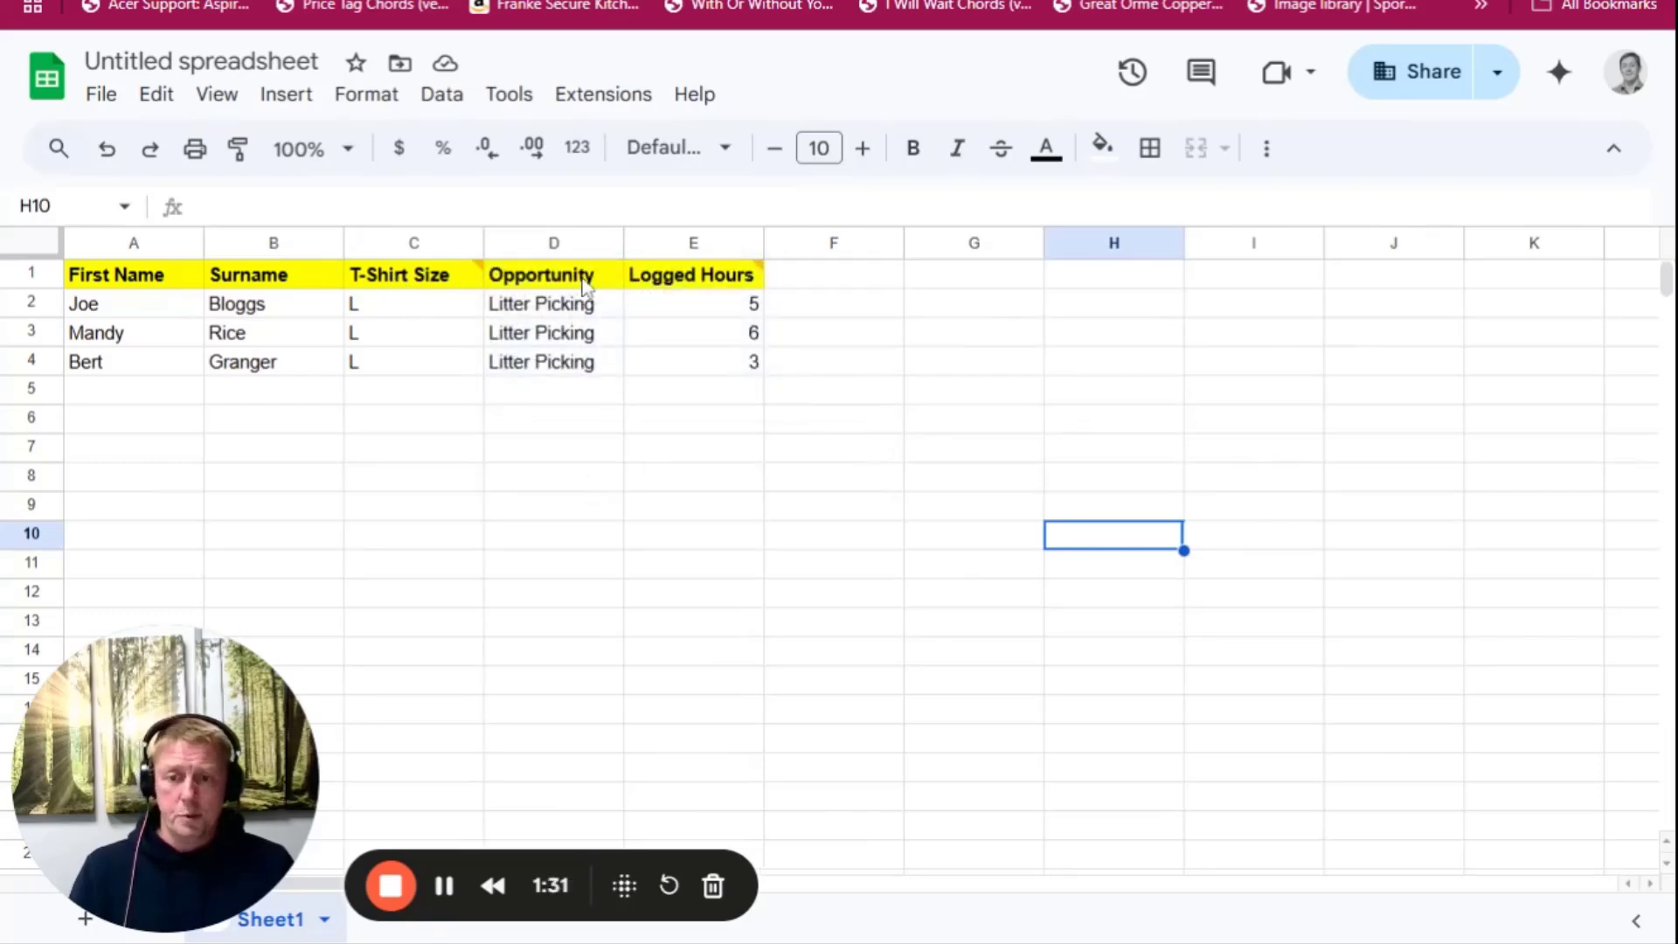
drag(584, 286, 578, 336)
click(703, 306)
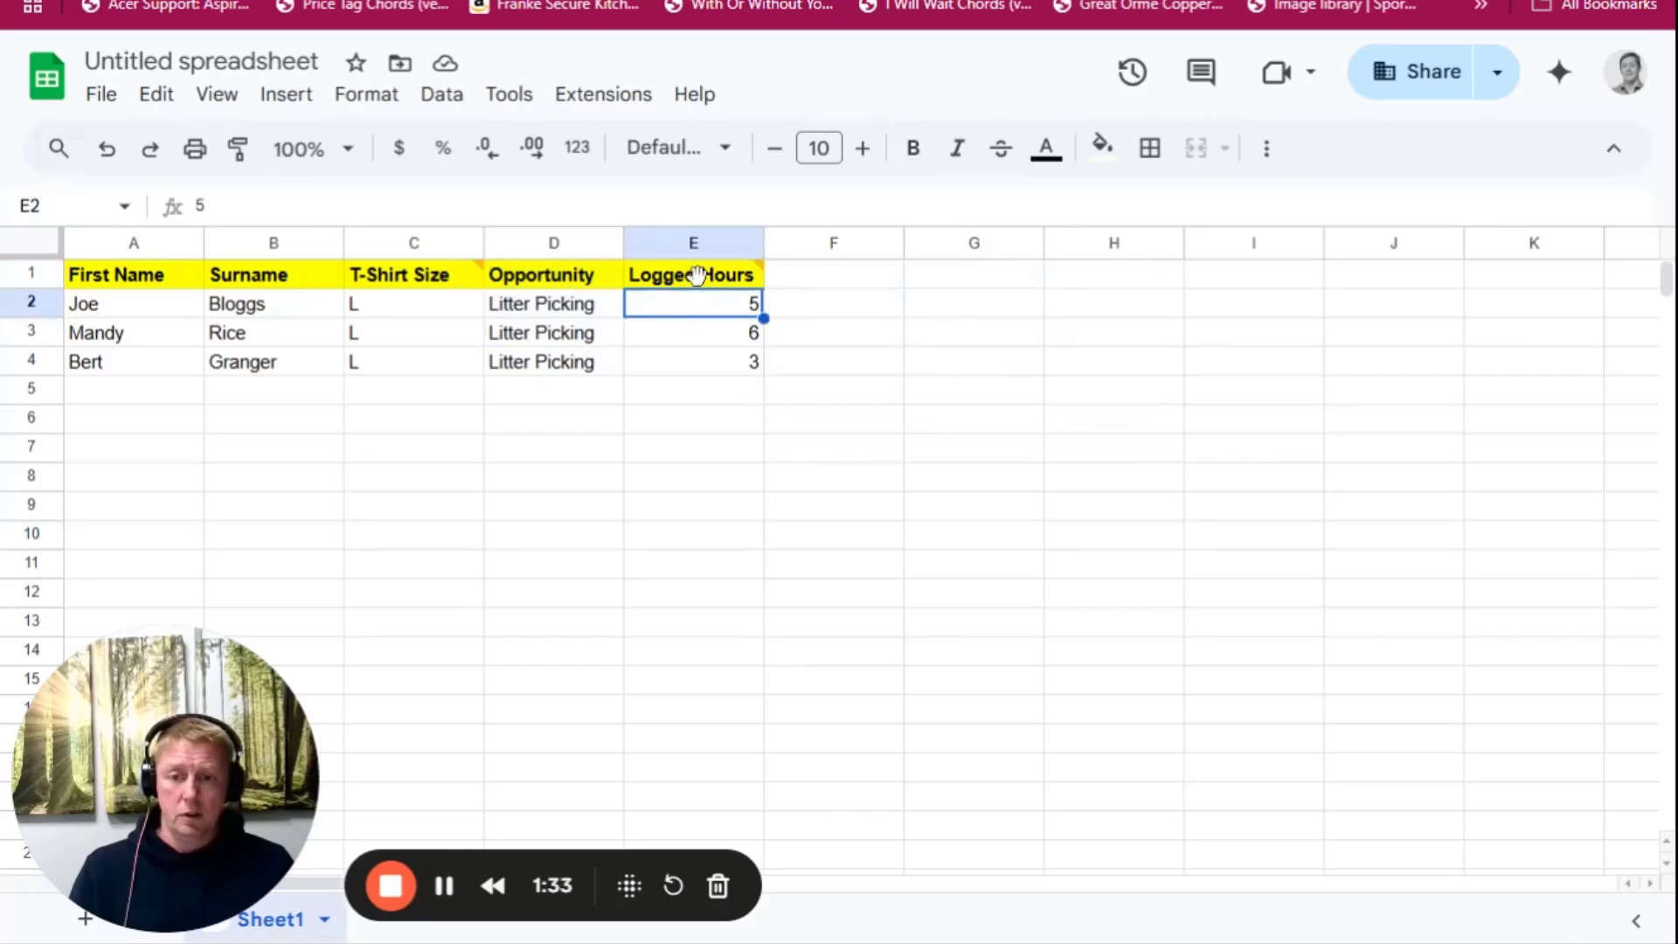
mouse_move(699, 281)
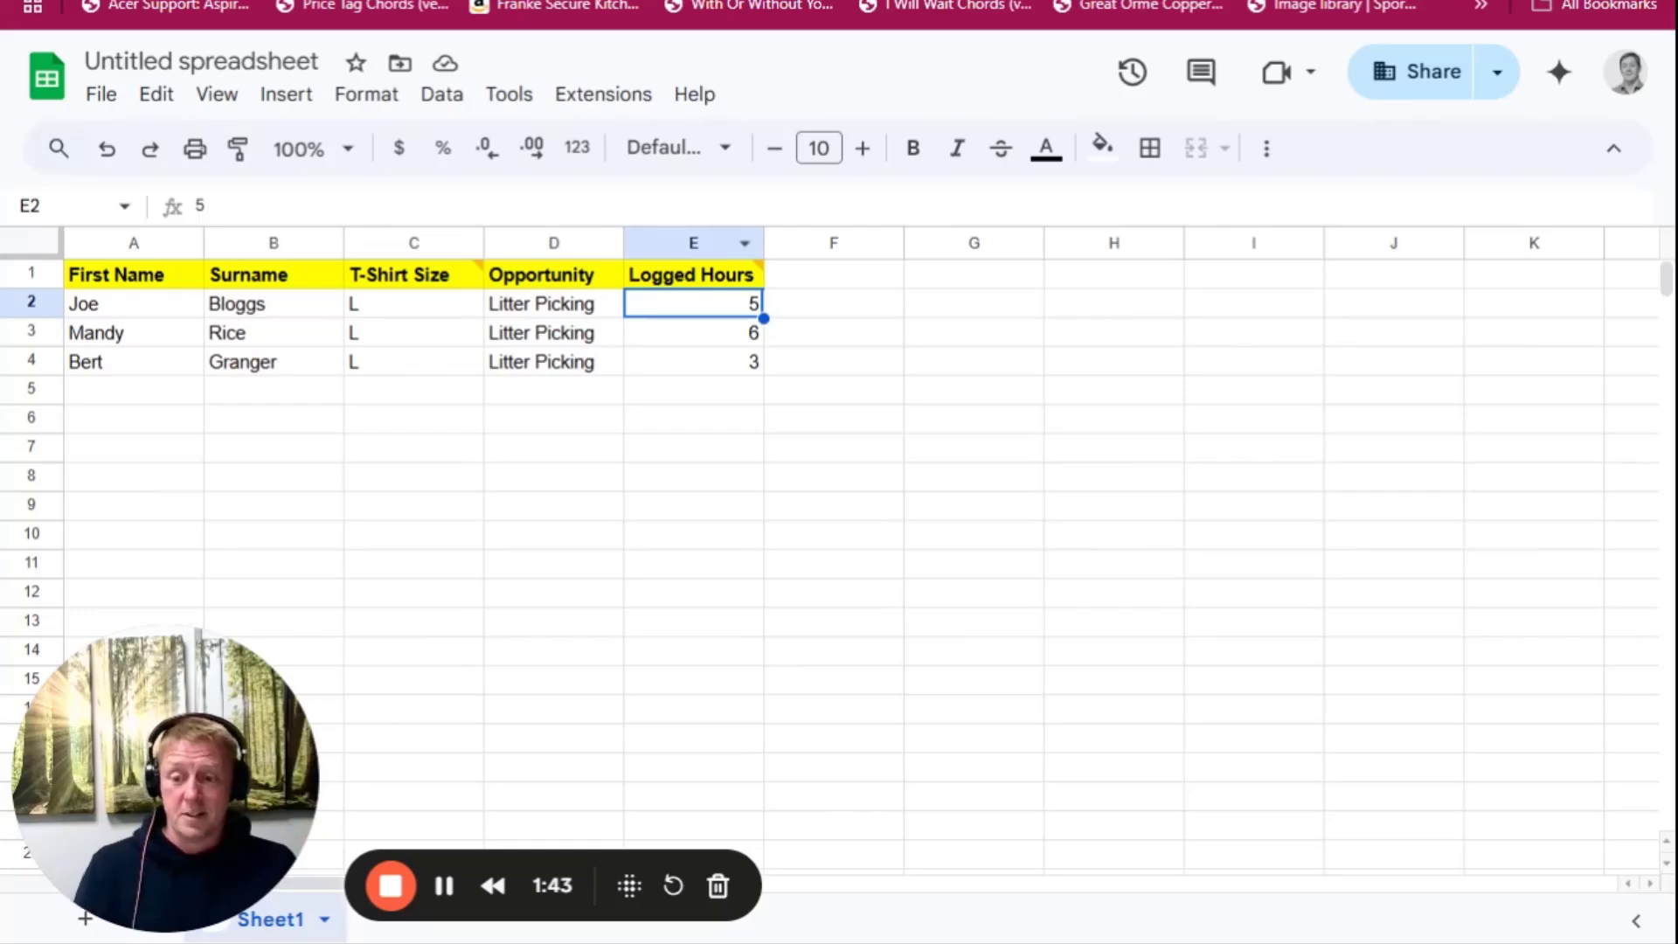
click(685, 280)
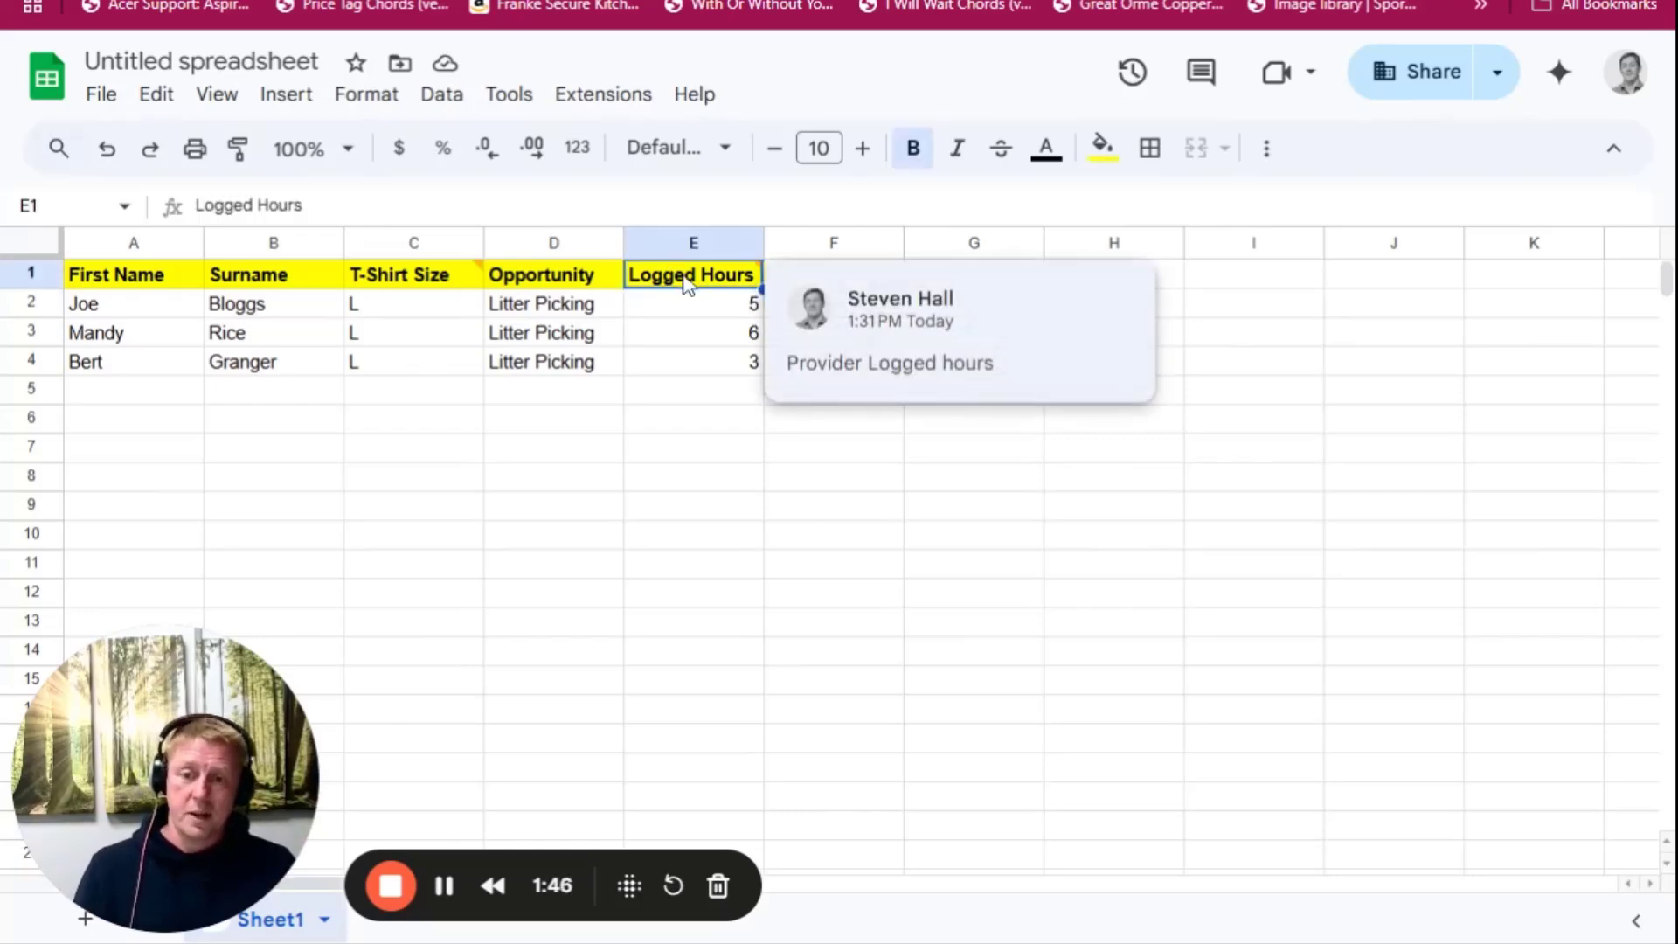
right_click(685, 282)
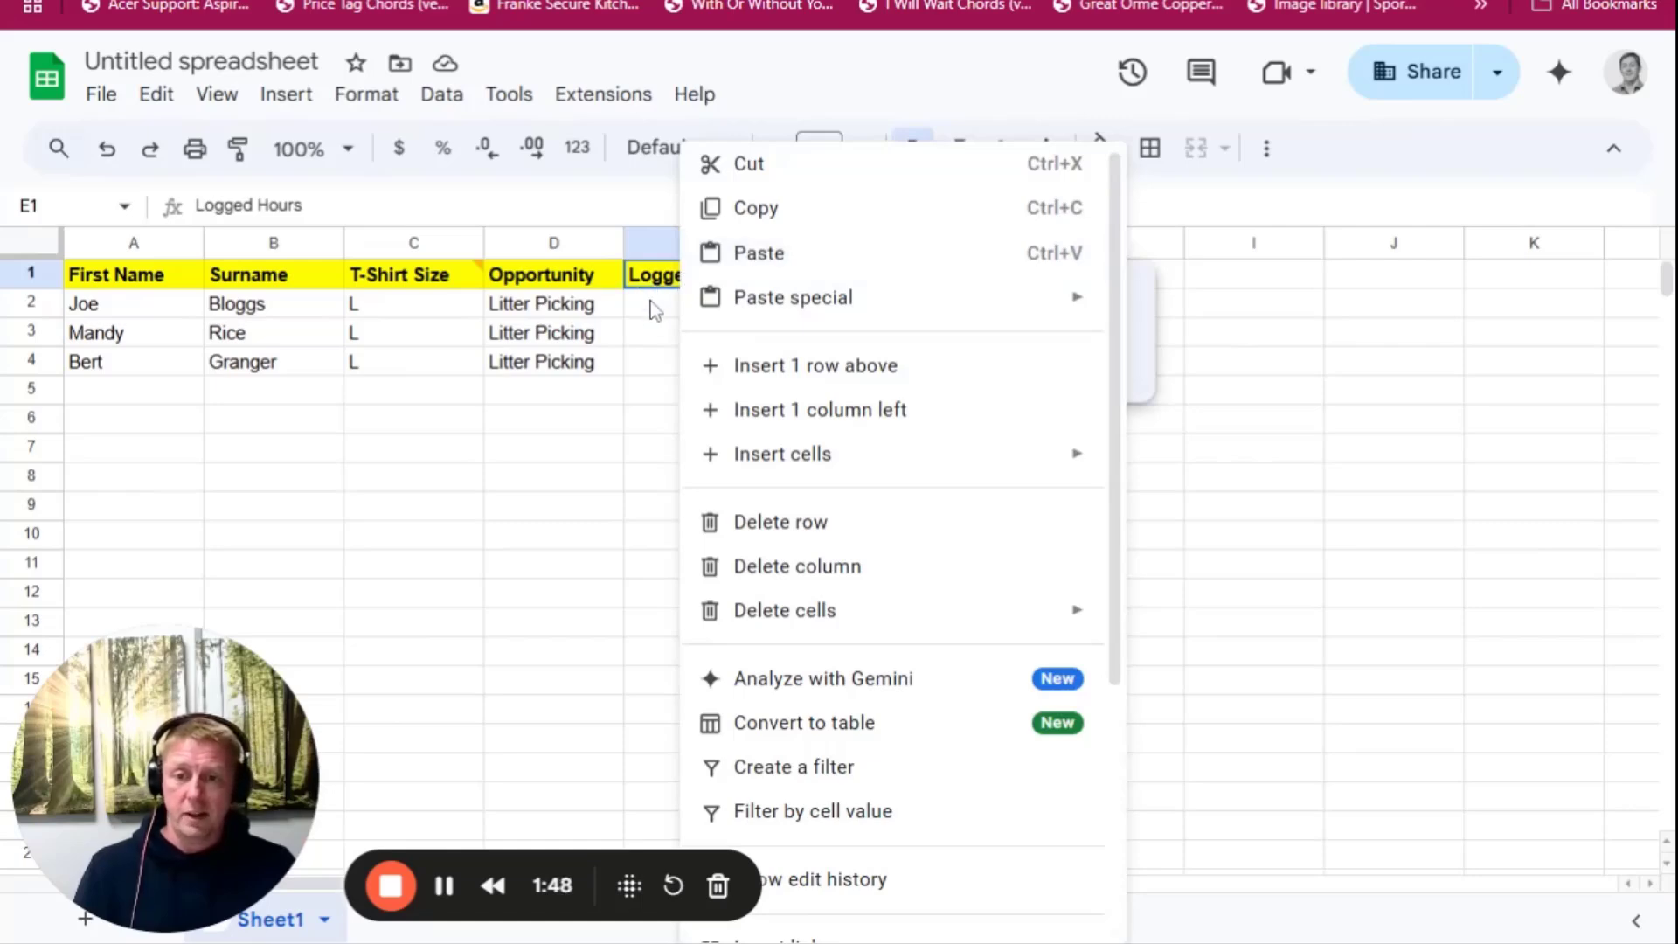
click(657, 298)
click(674, 283)
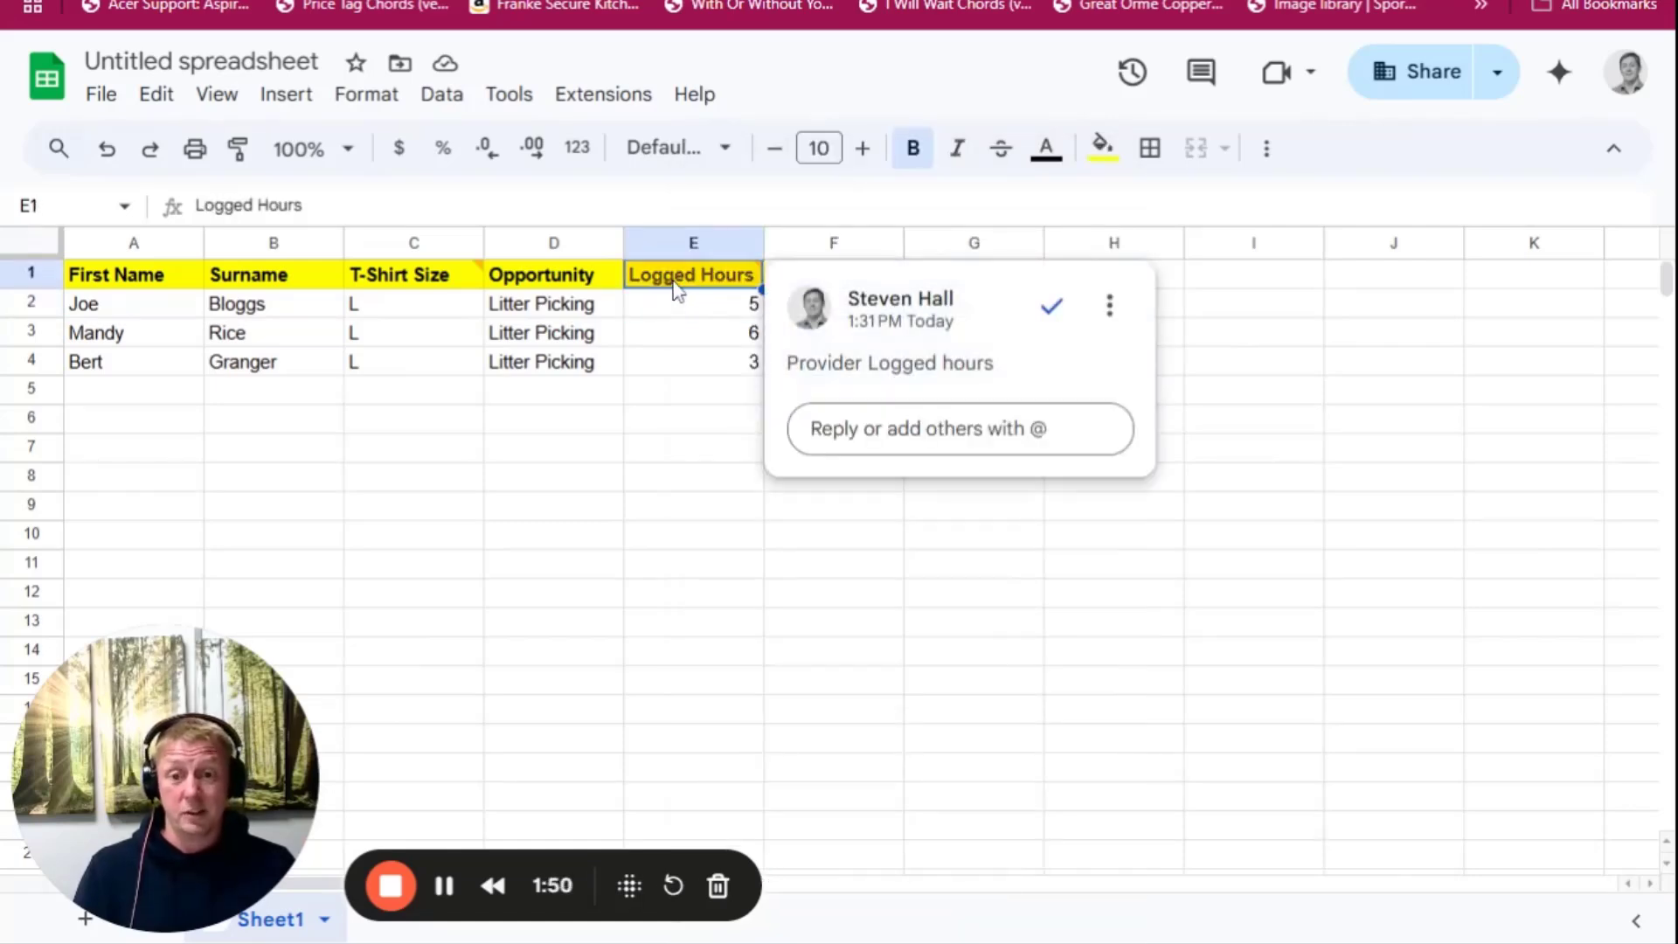
triple_click(883, 371)
click(674, 393)
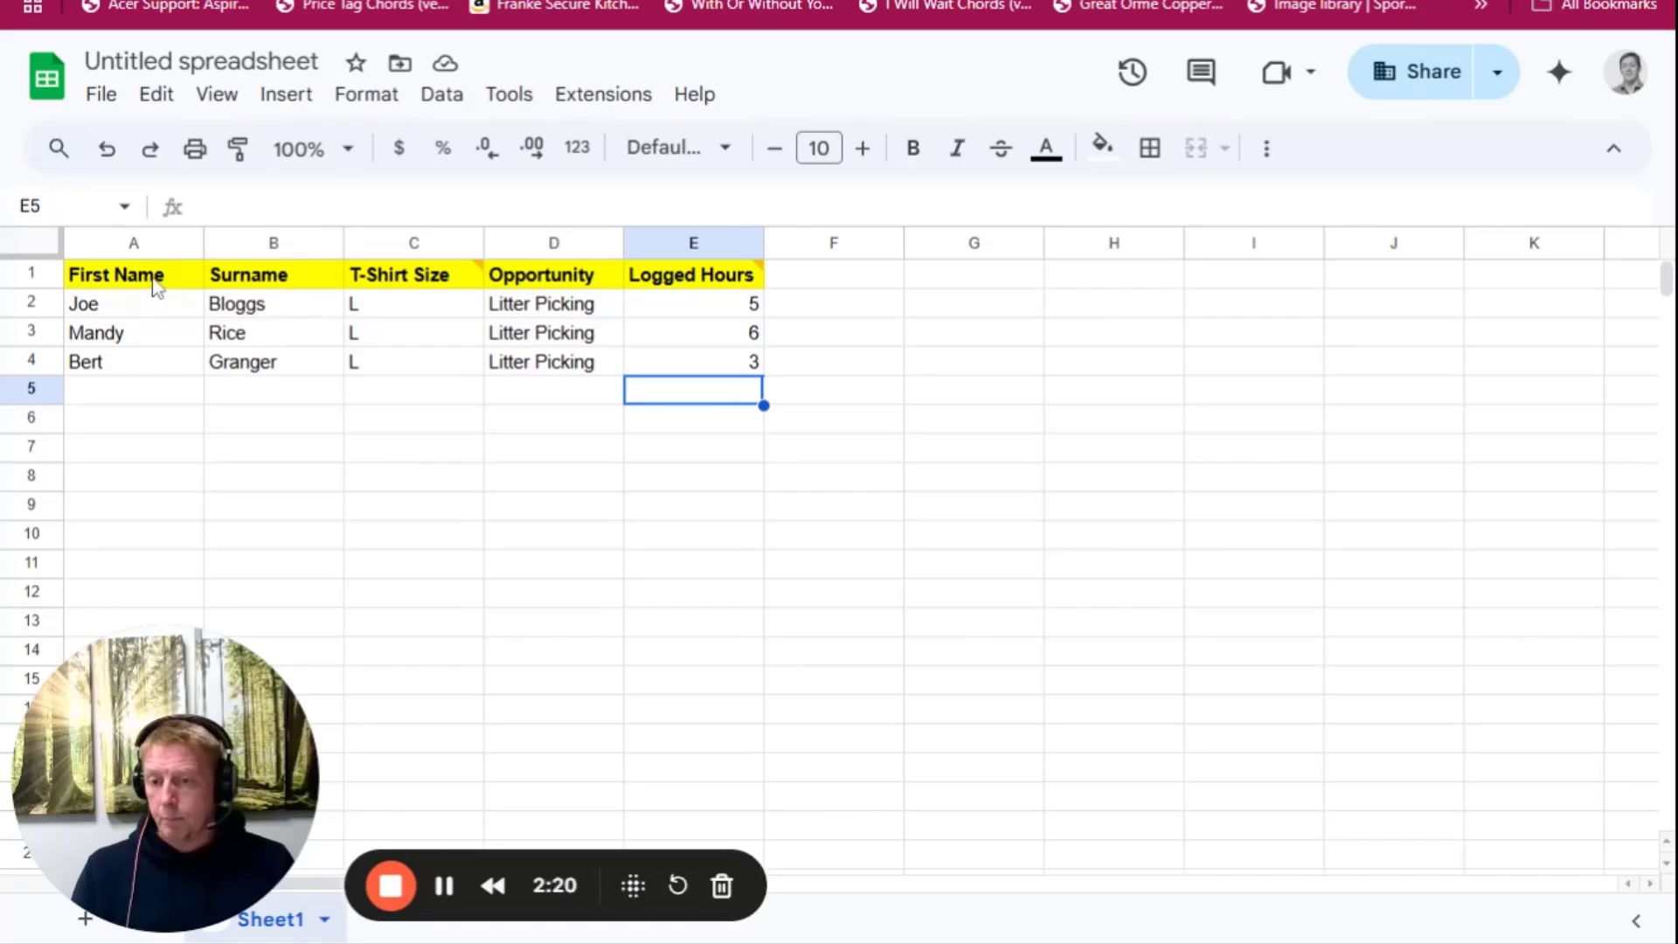
Move the whole table down two rows and enter the headings From Date in A1 and To Date in B1
drag(156, 284, 618, 436)
click(129, 281)
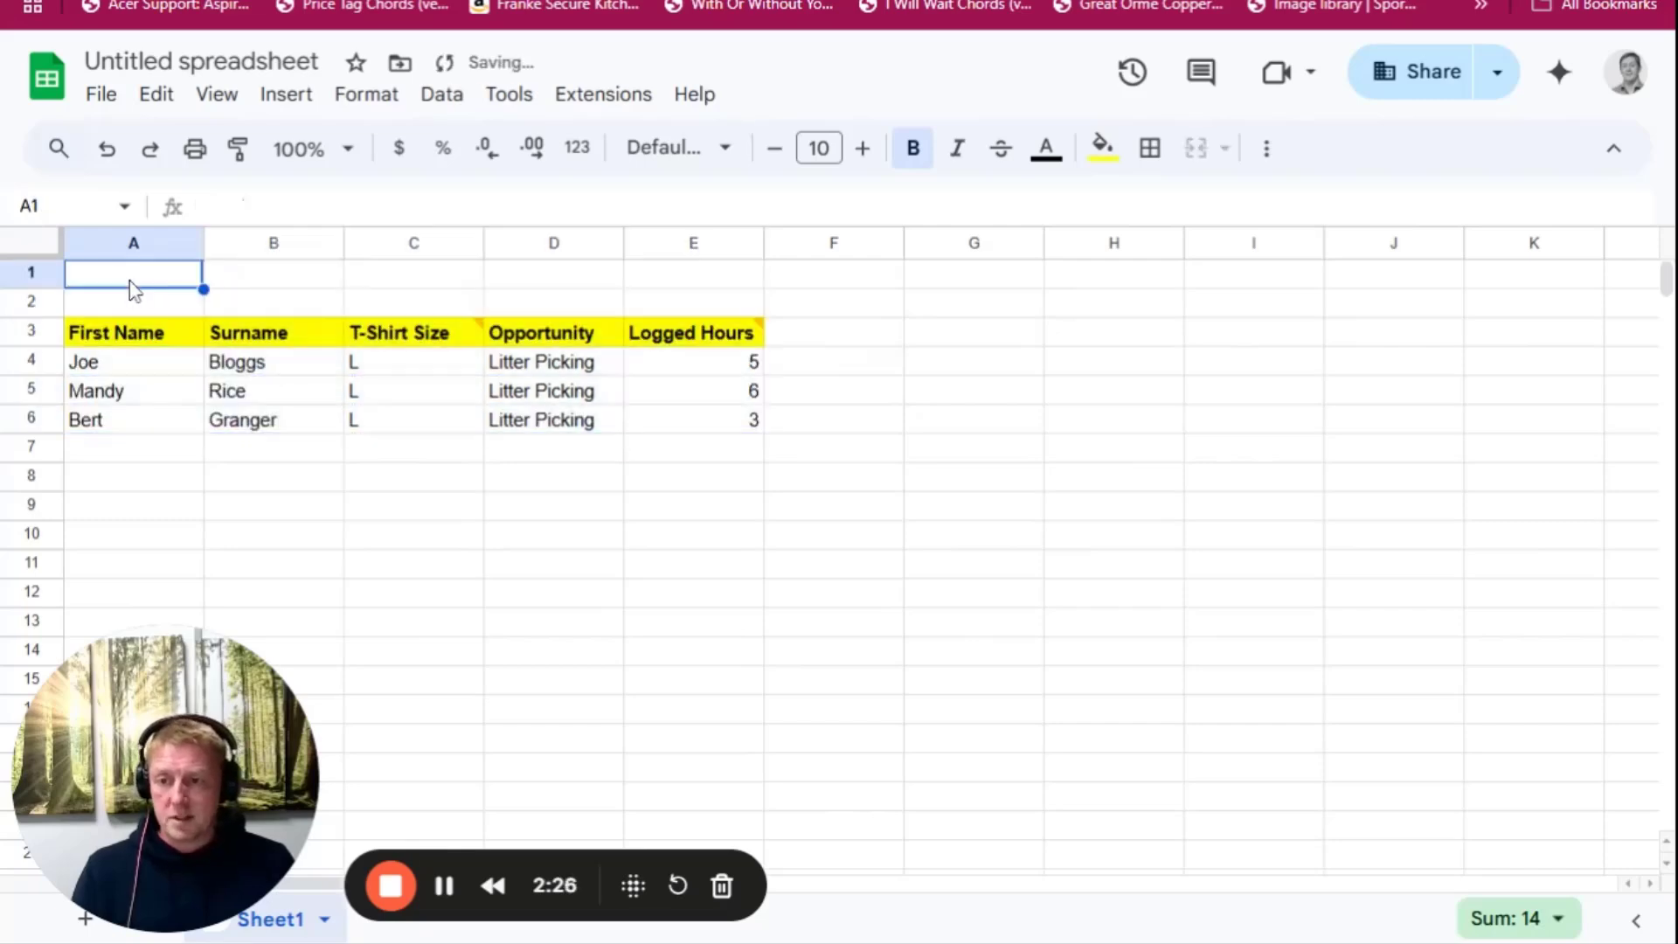
text(From Date)
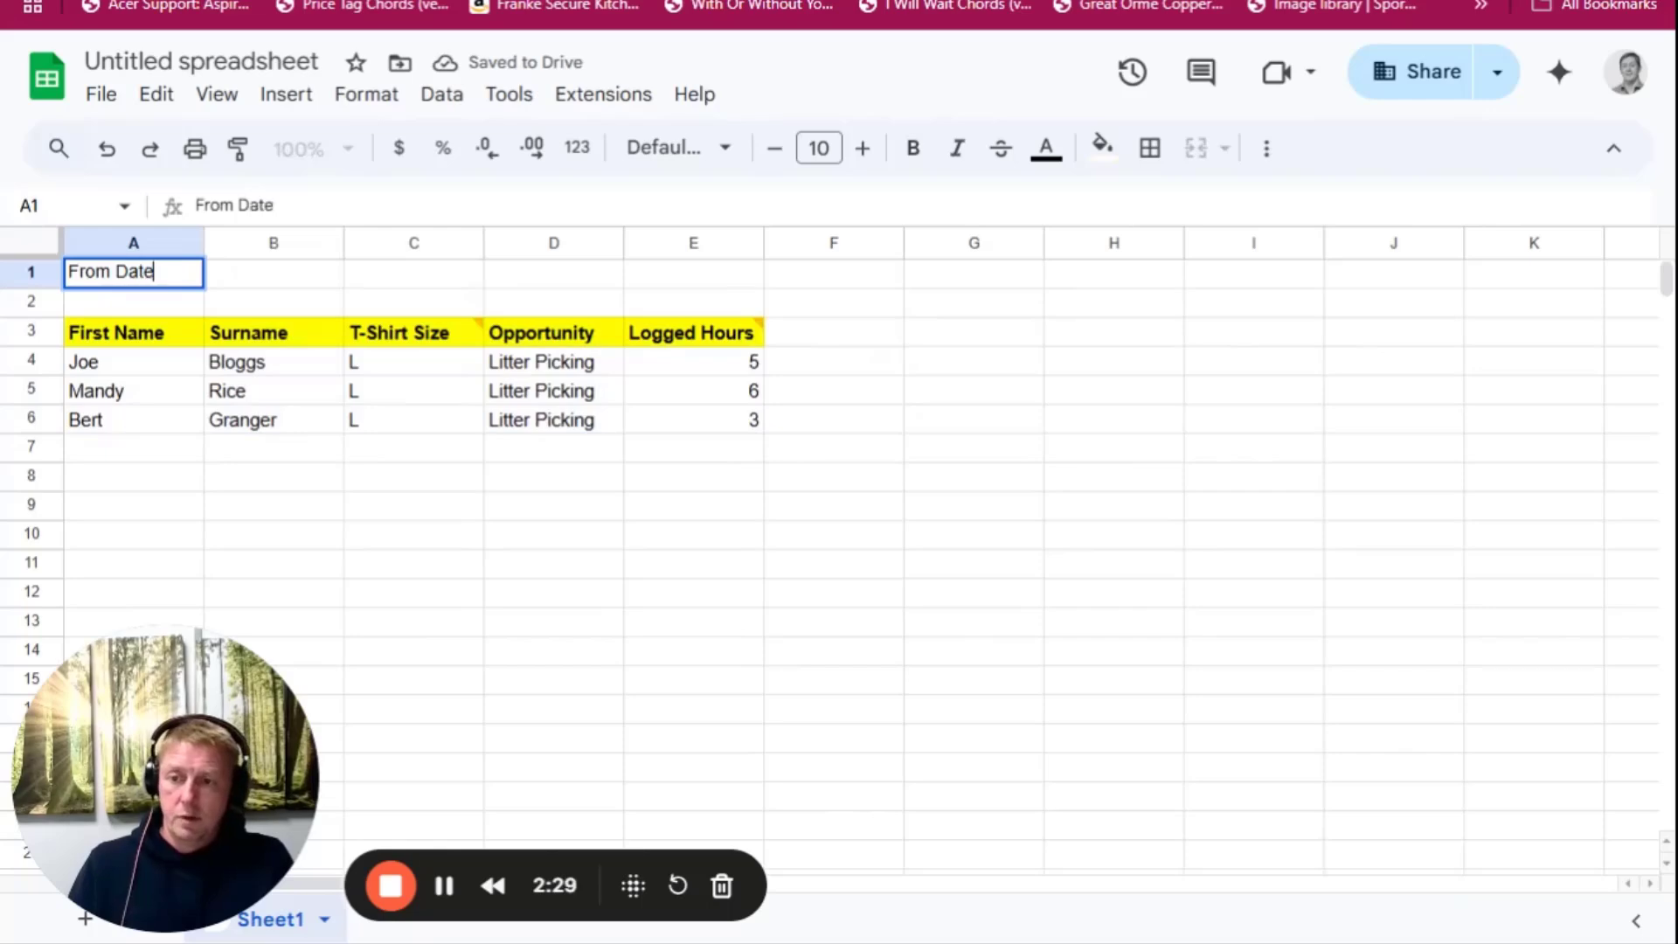
key(Tab)
text(To Date)
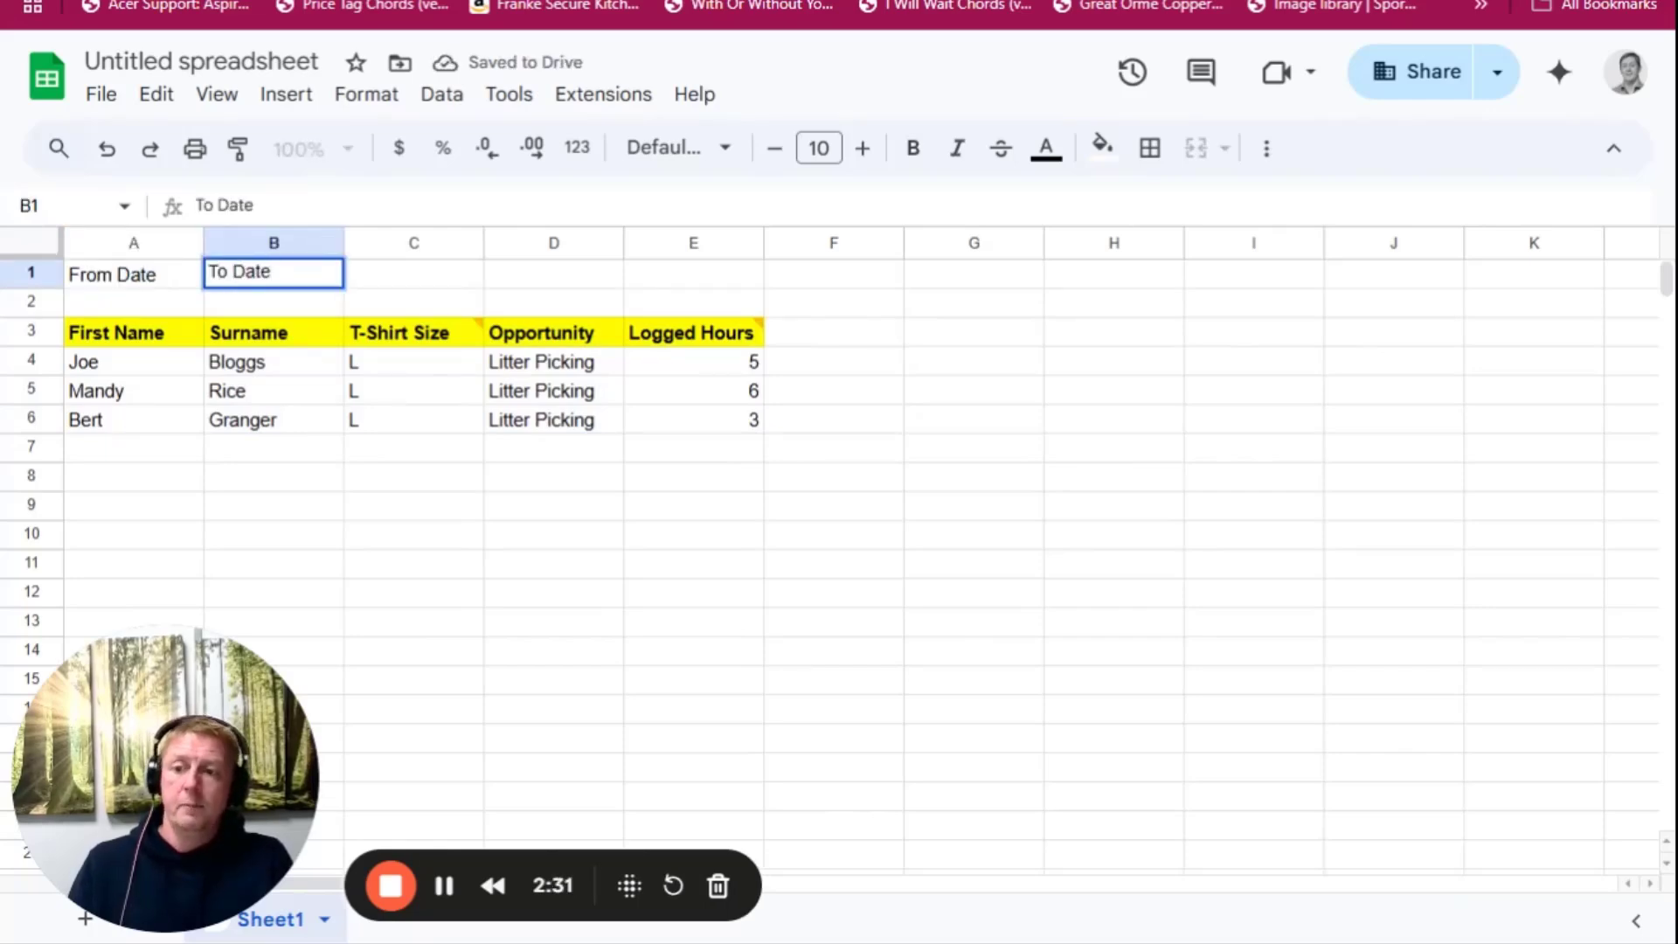
key(Return)
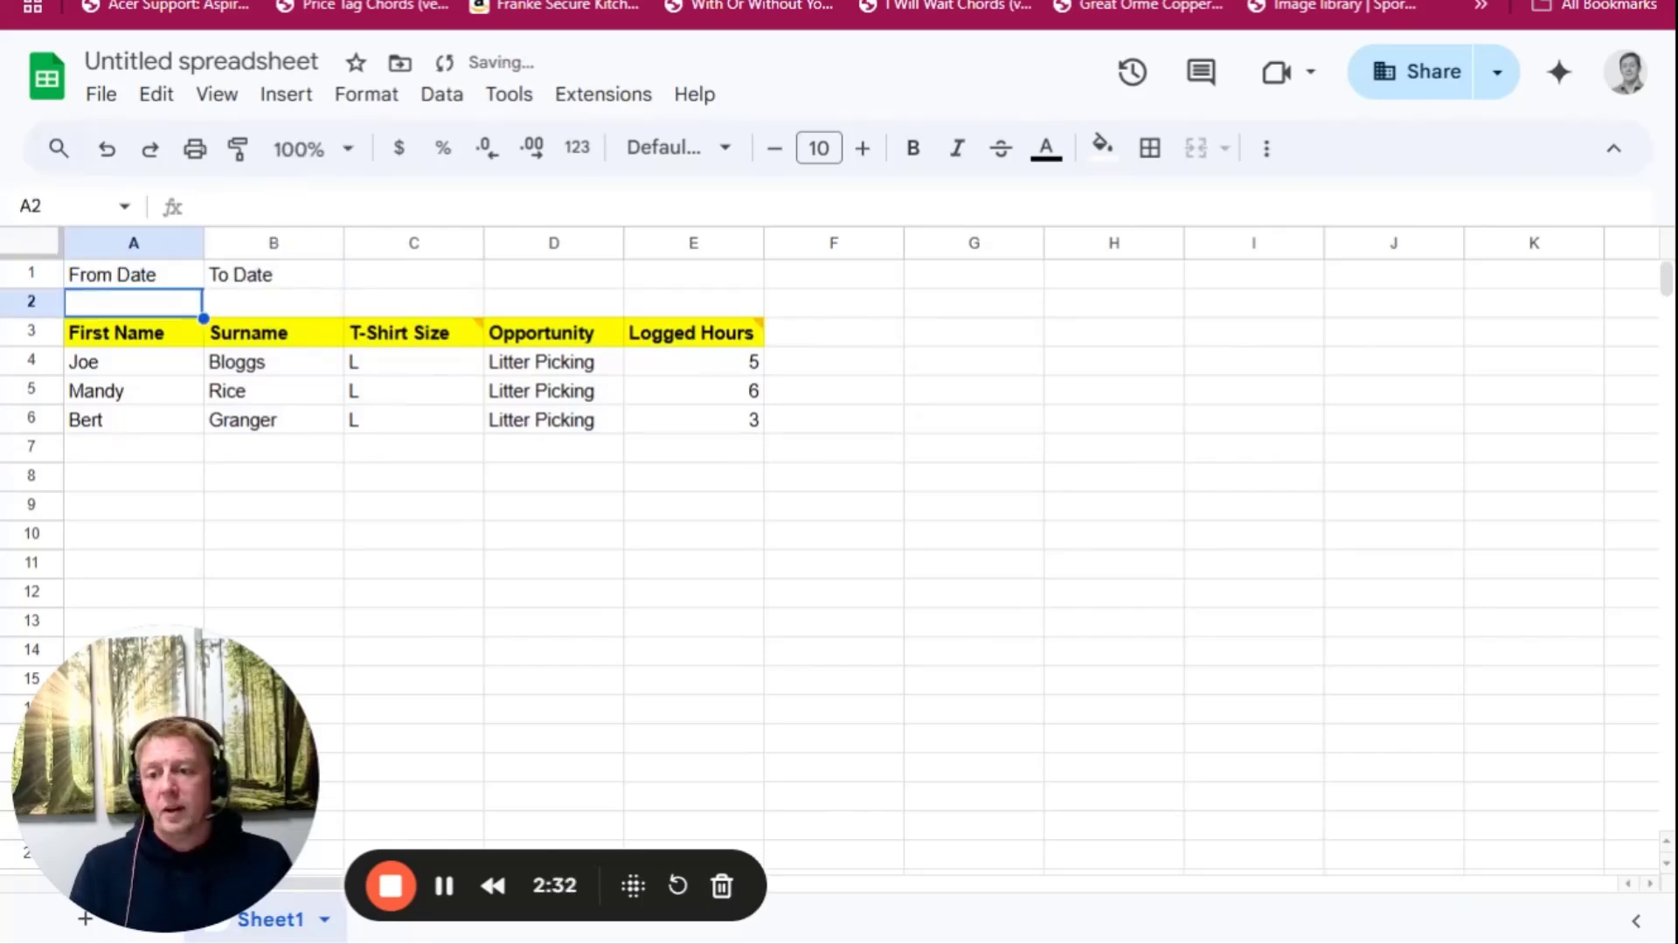
Bold the From Date and To Date headings and insert one blank row below row 2
drag(114, 274, 218, 276)
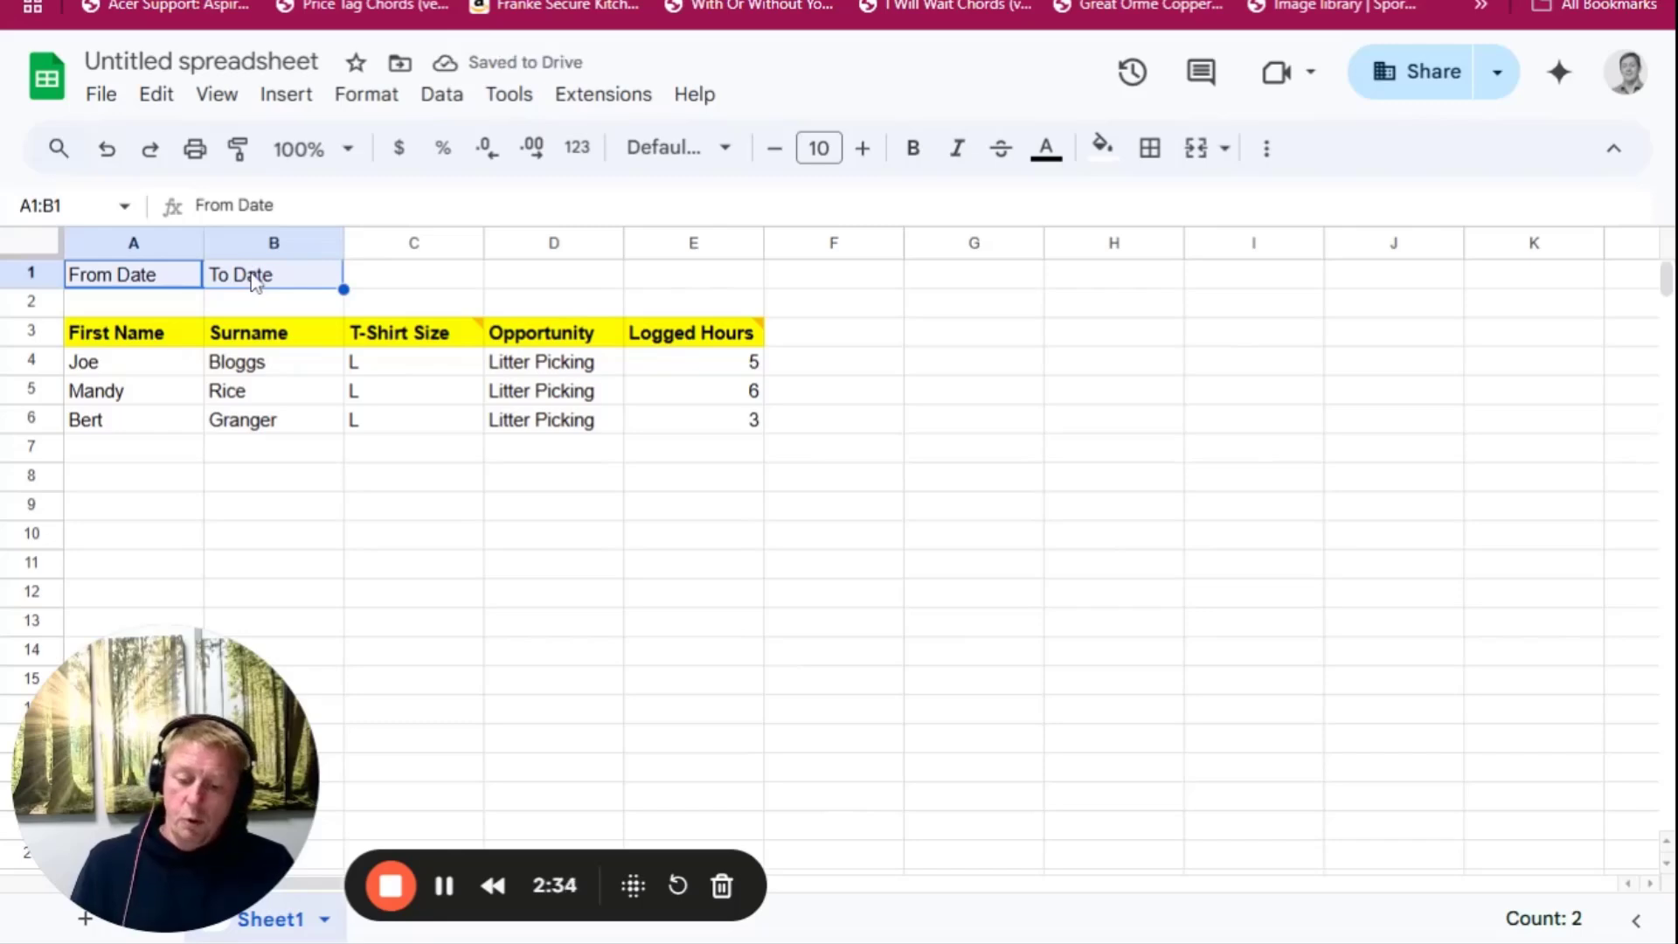
key(ctrl+b)
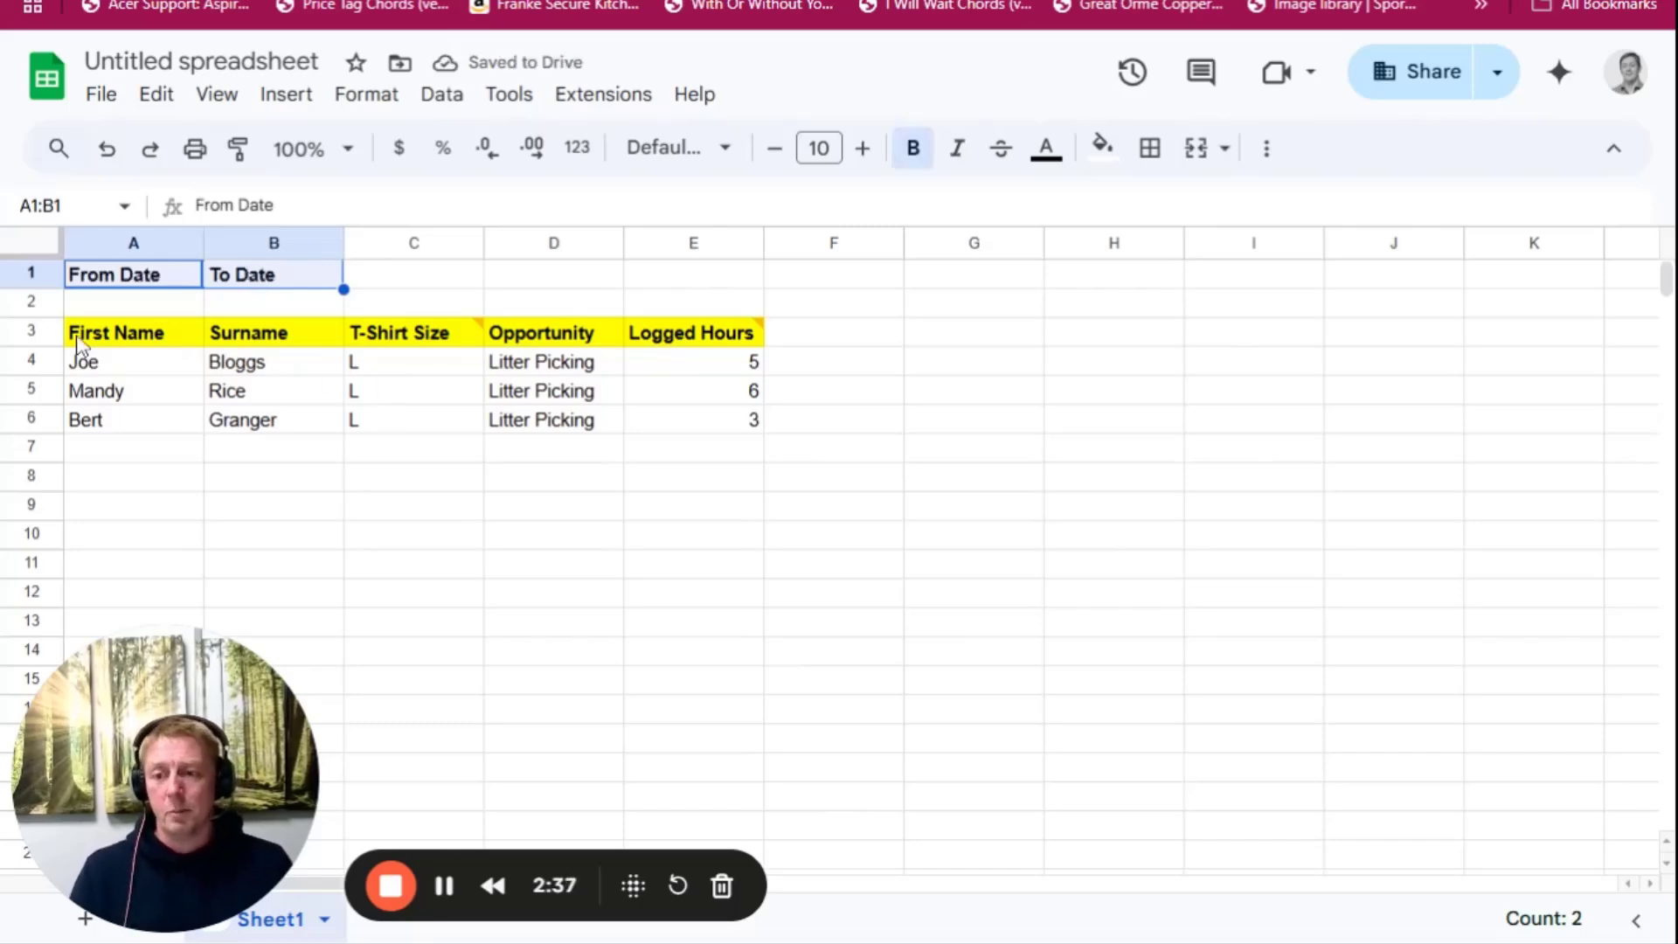
click(40, 306)
right_click(37, 300)
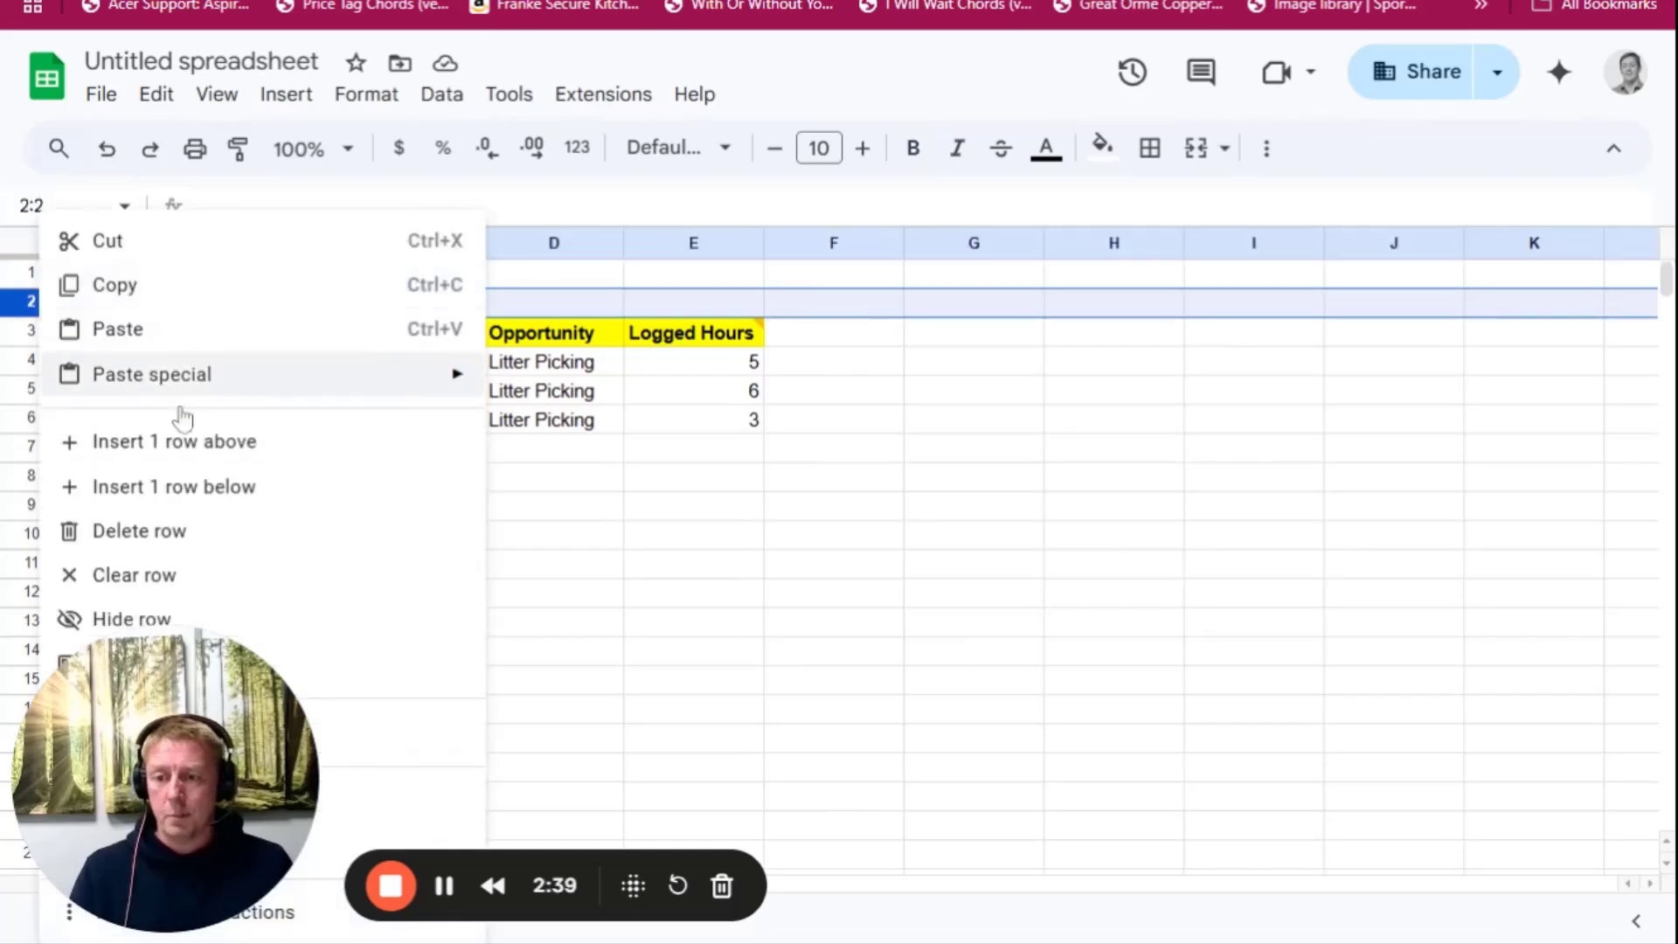
click(183, 487)
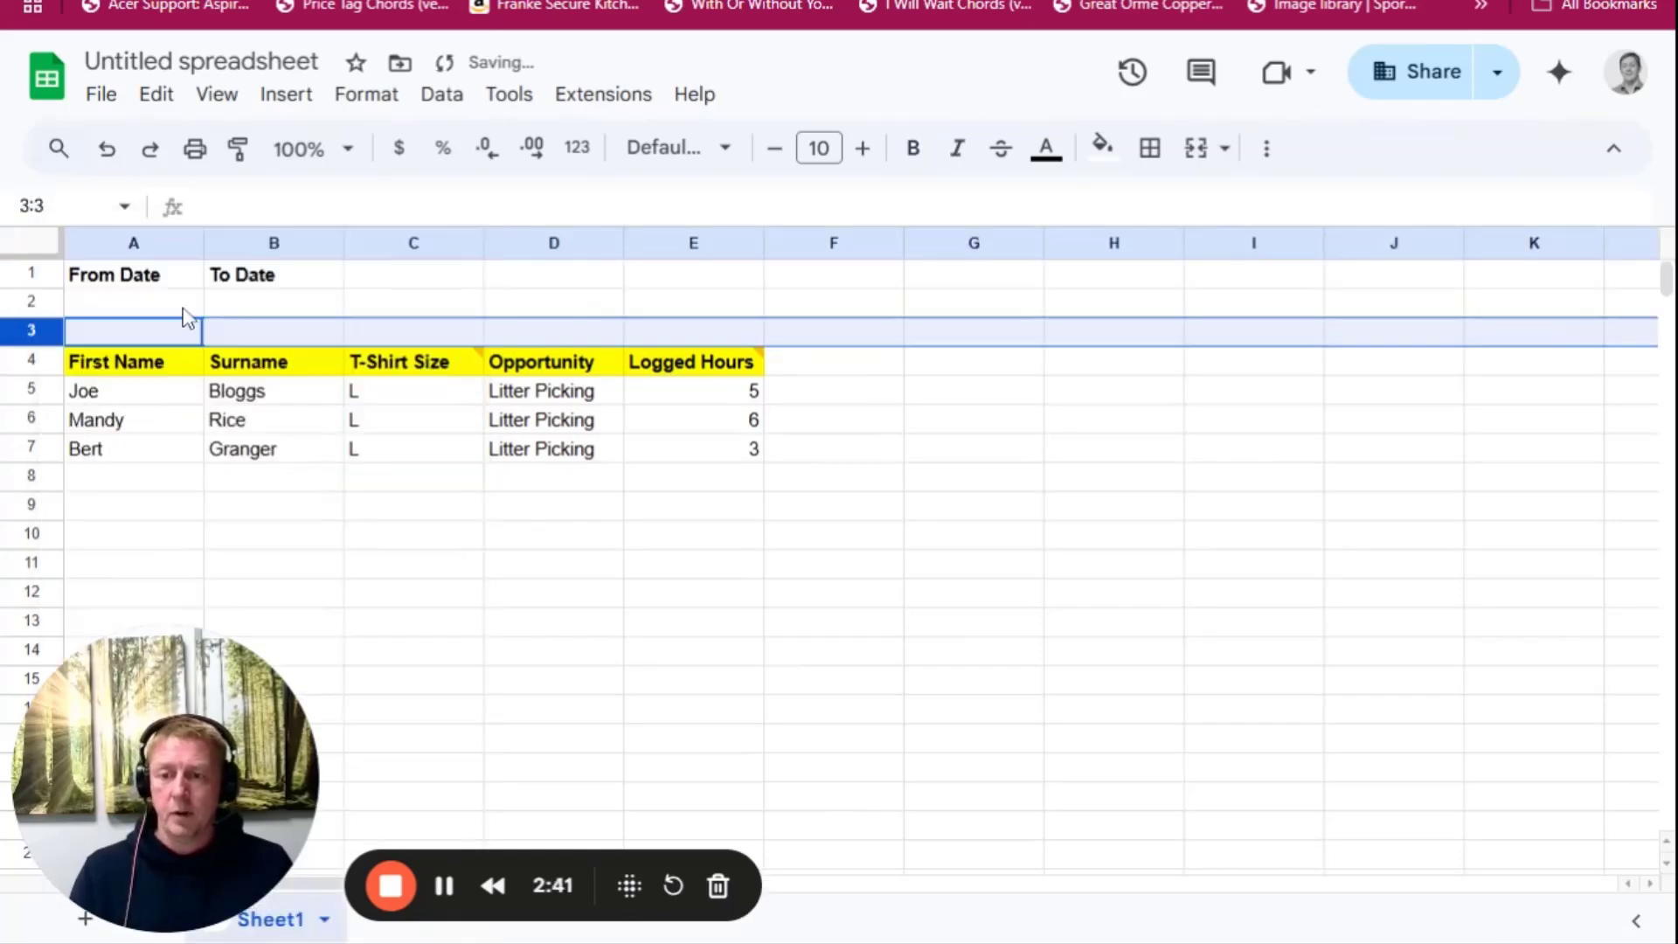
click(124, 306)
drag(162, 275, 332, 266)
click(1046, 151)
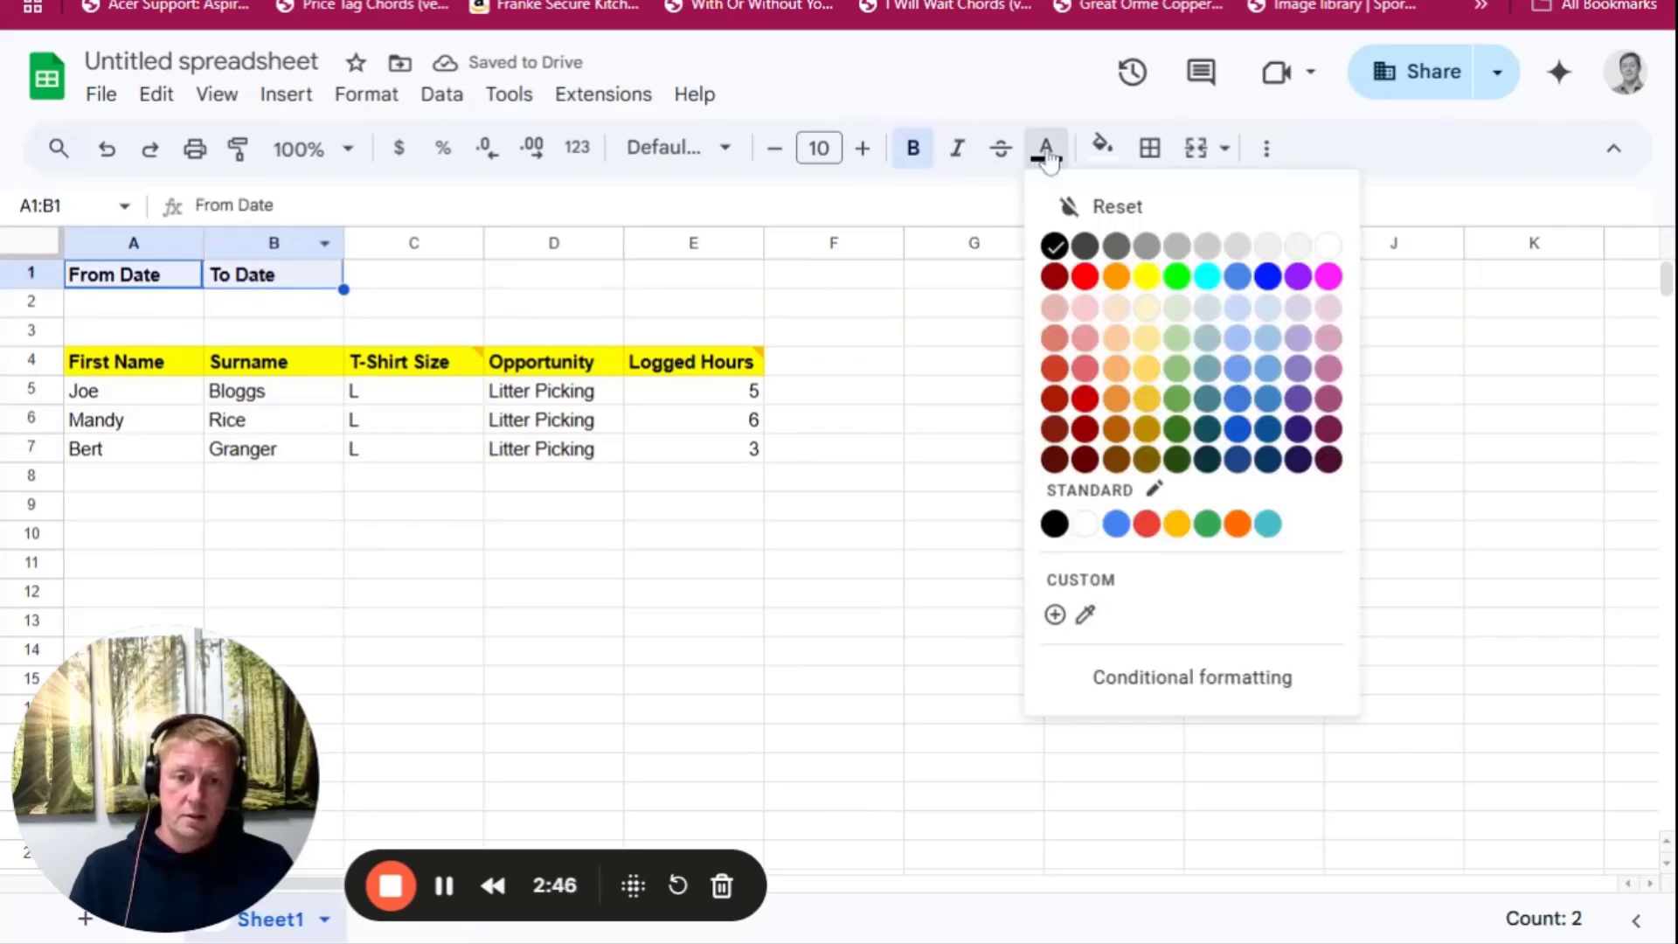
click(1117, 278)
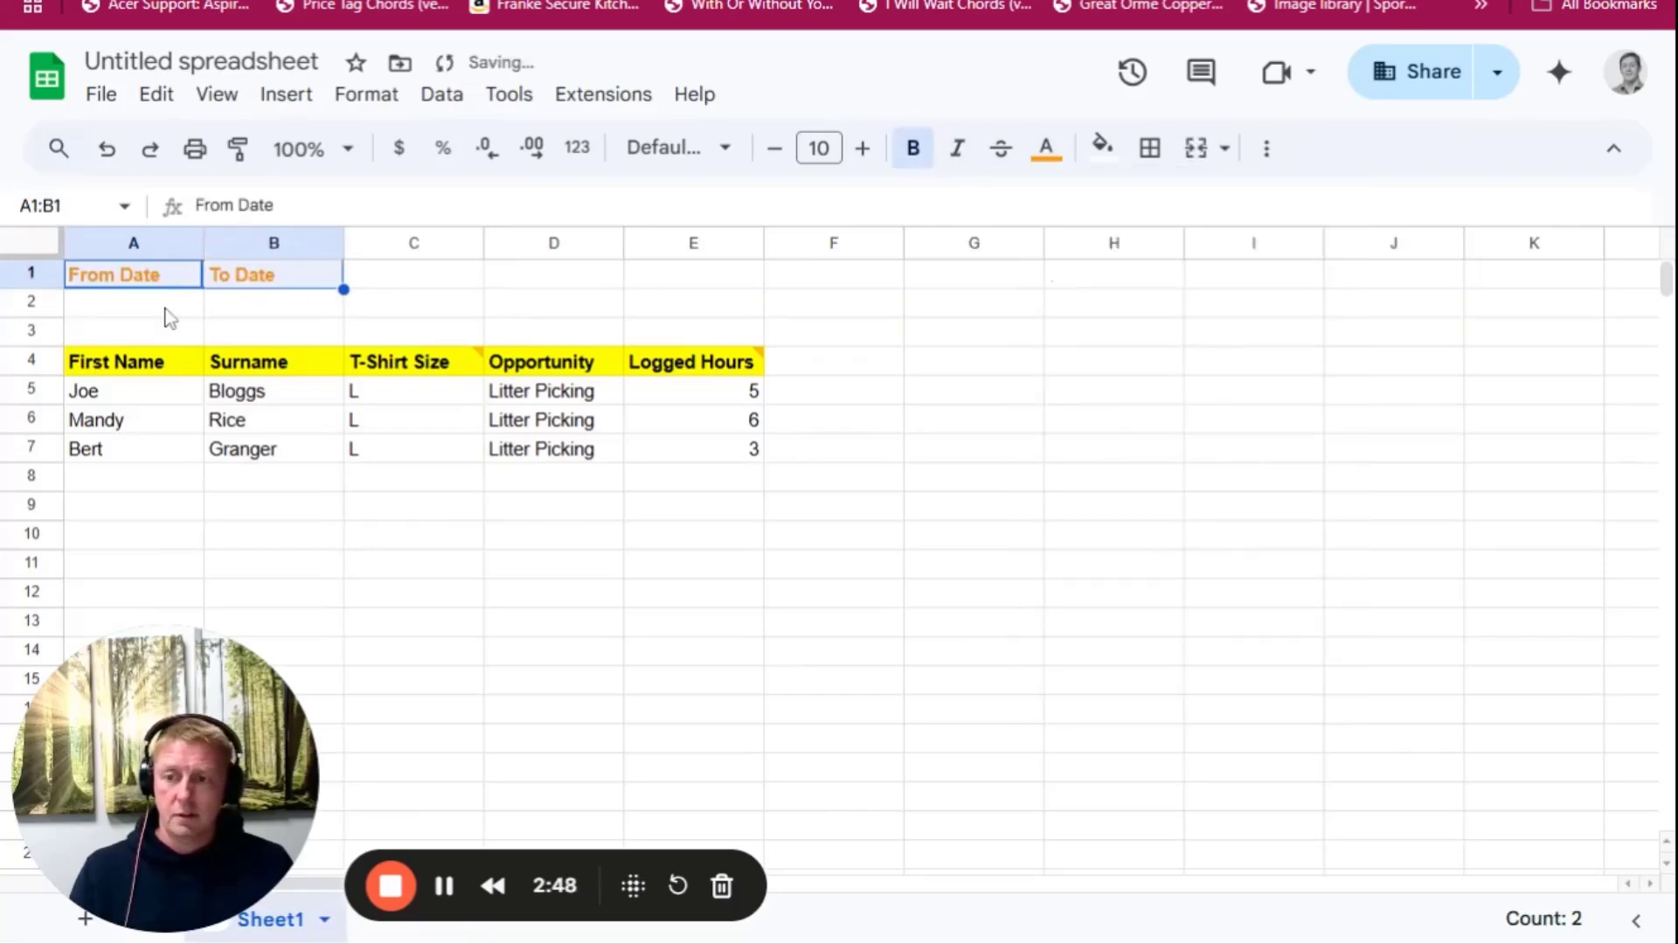
click(1046, 153)
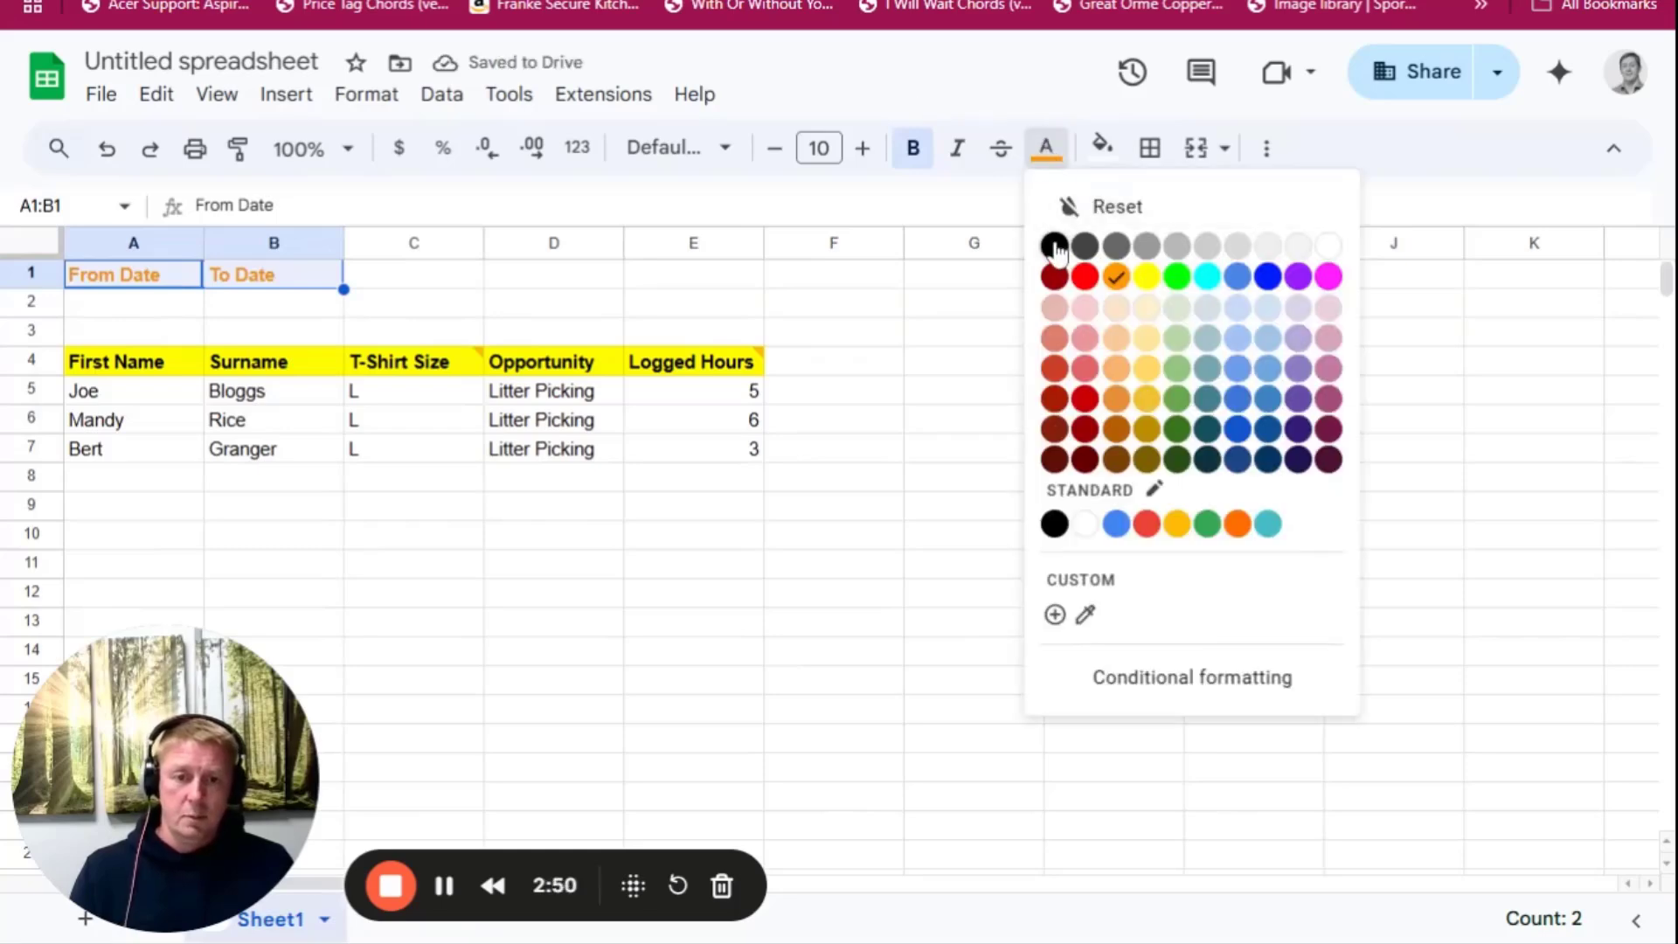
click(1054, 245)
Fill the From Date and To Date heading cells A1:B1 with a light orange background
click(1102, 146)
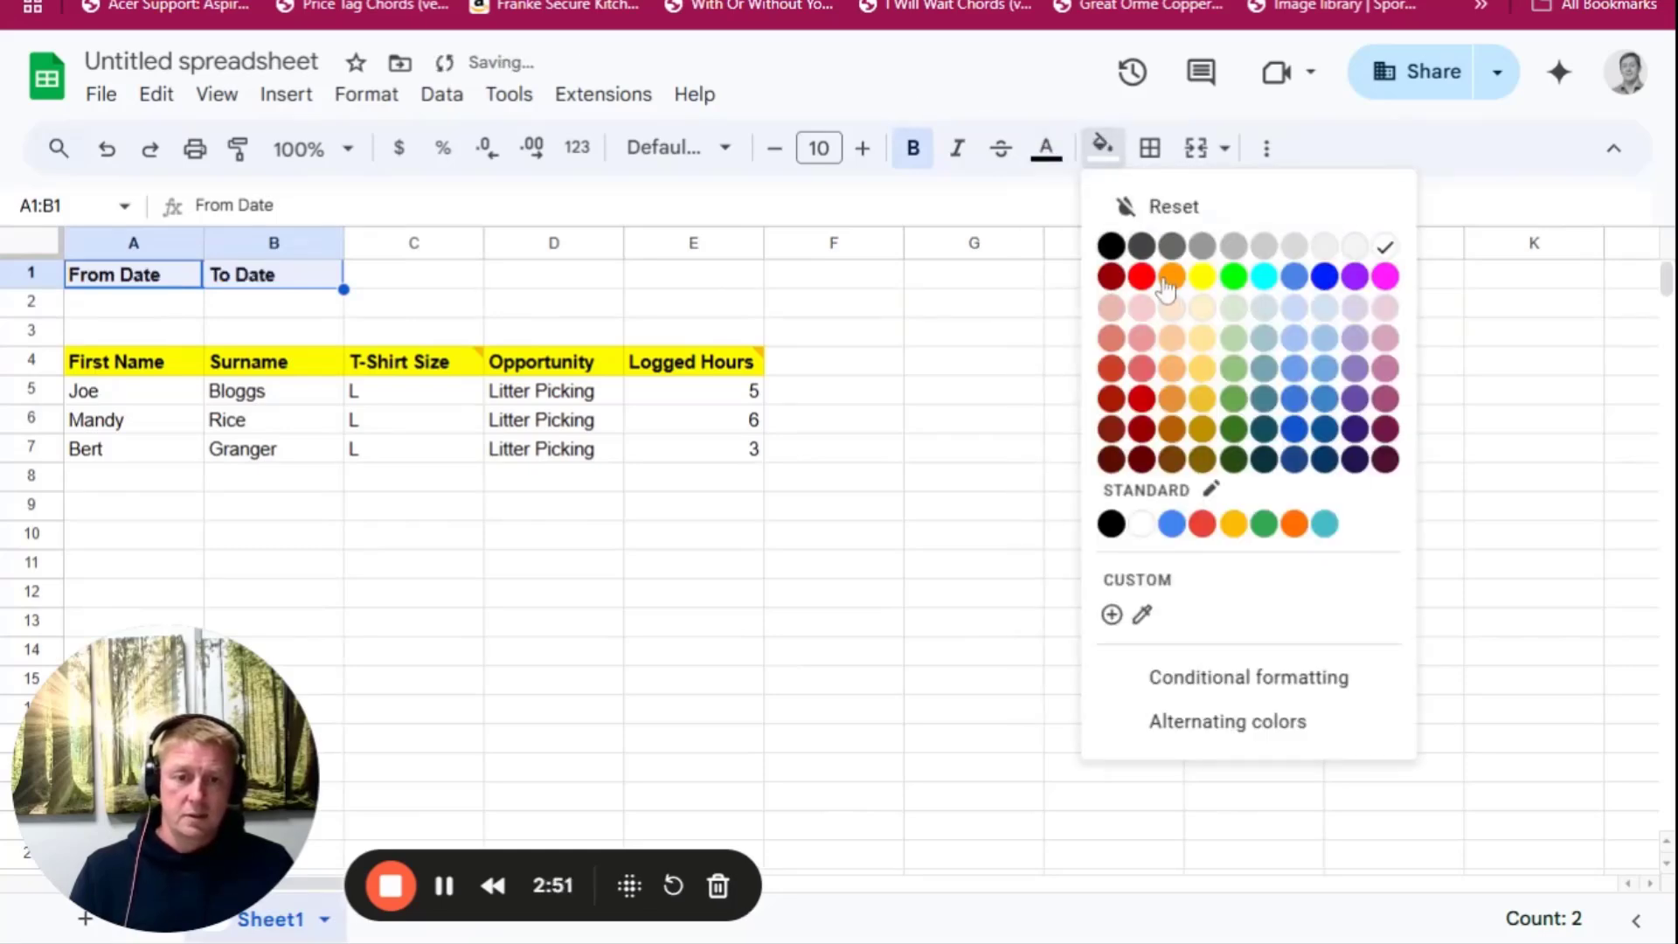
click(1172, 339)
click(569, 311)
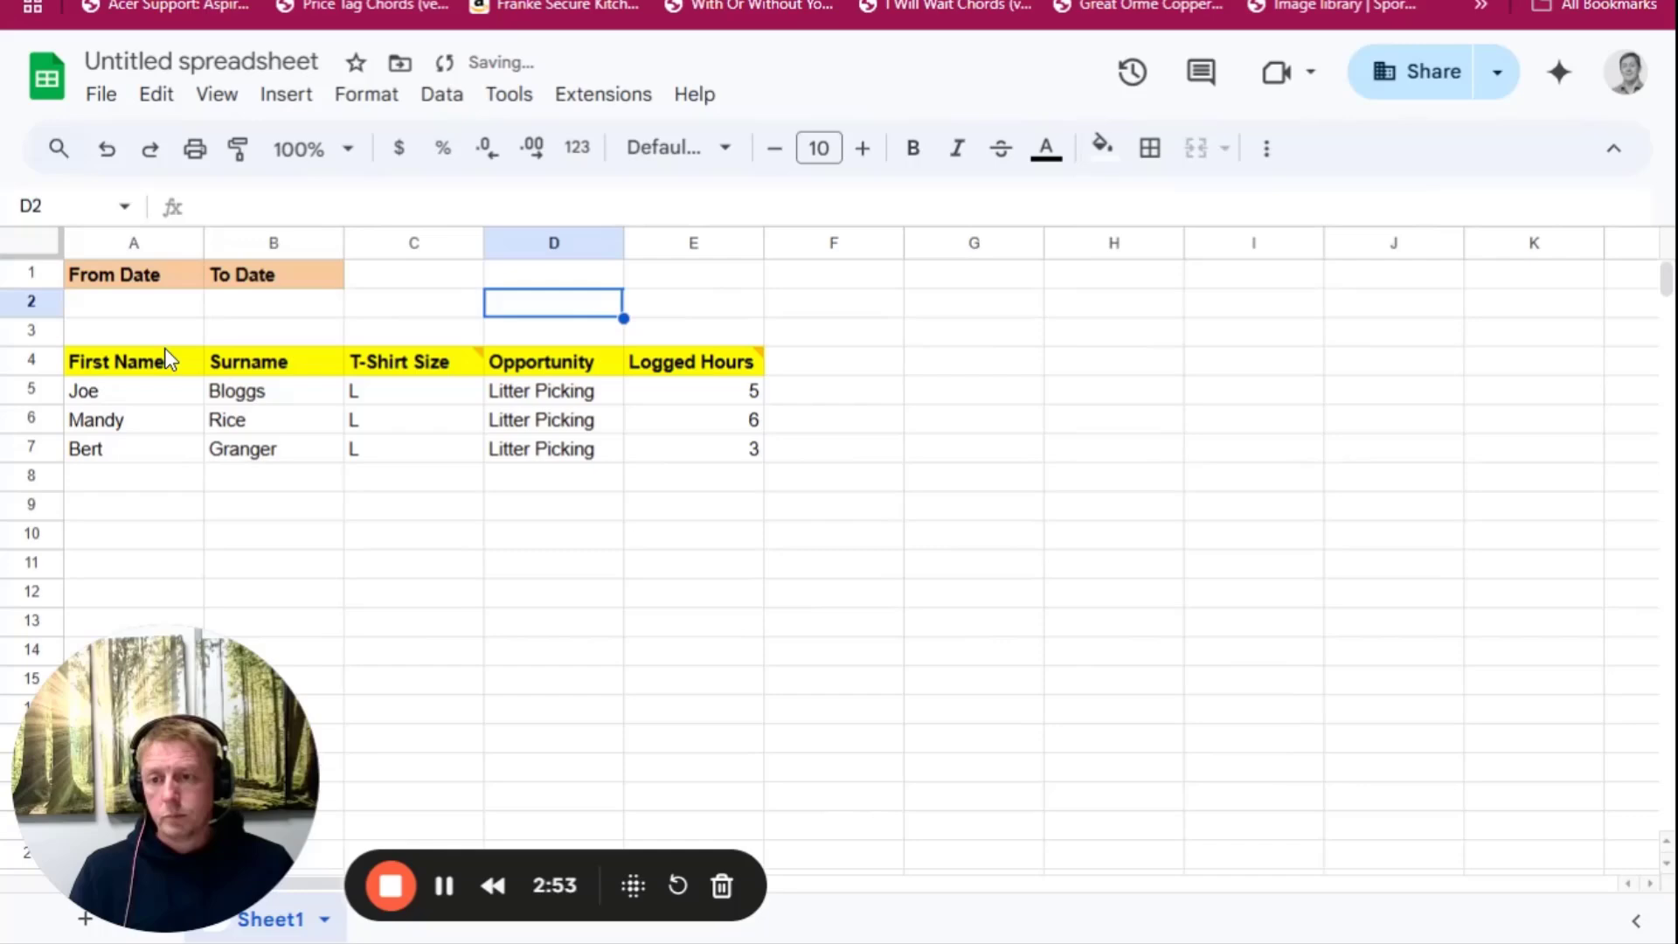
Review the From Date and To Date headings, the name columns and the Opportunity entry in the first data row
click(133, 305)
click(122, 281)
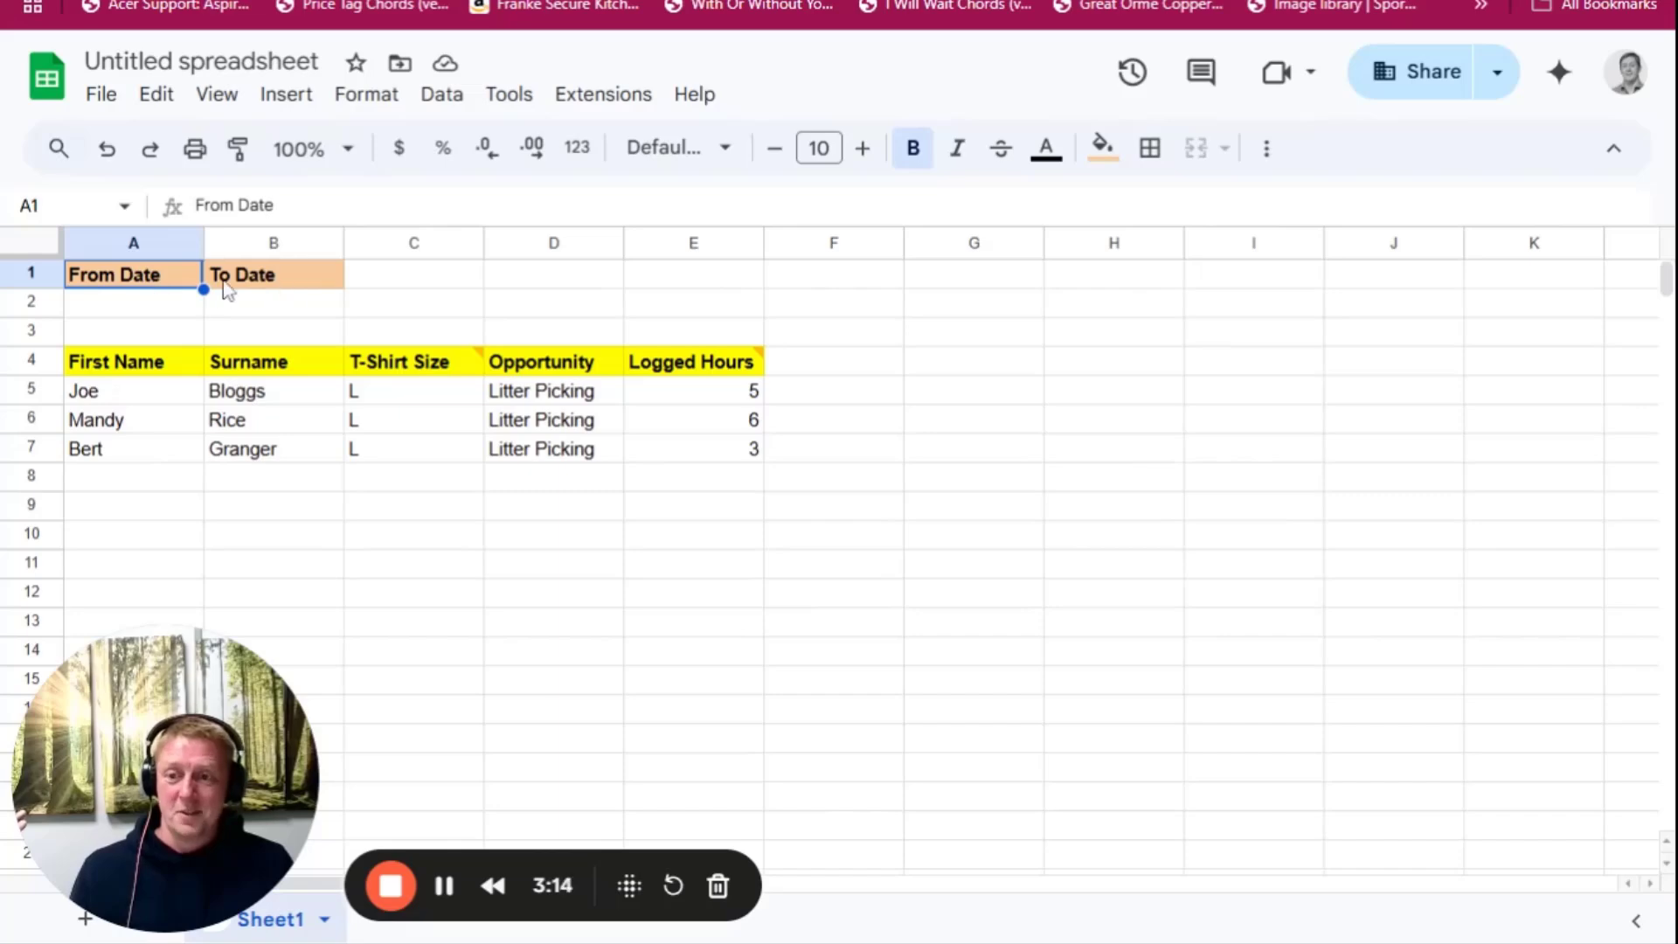
right_click(152, 278)
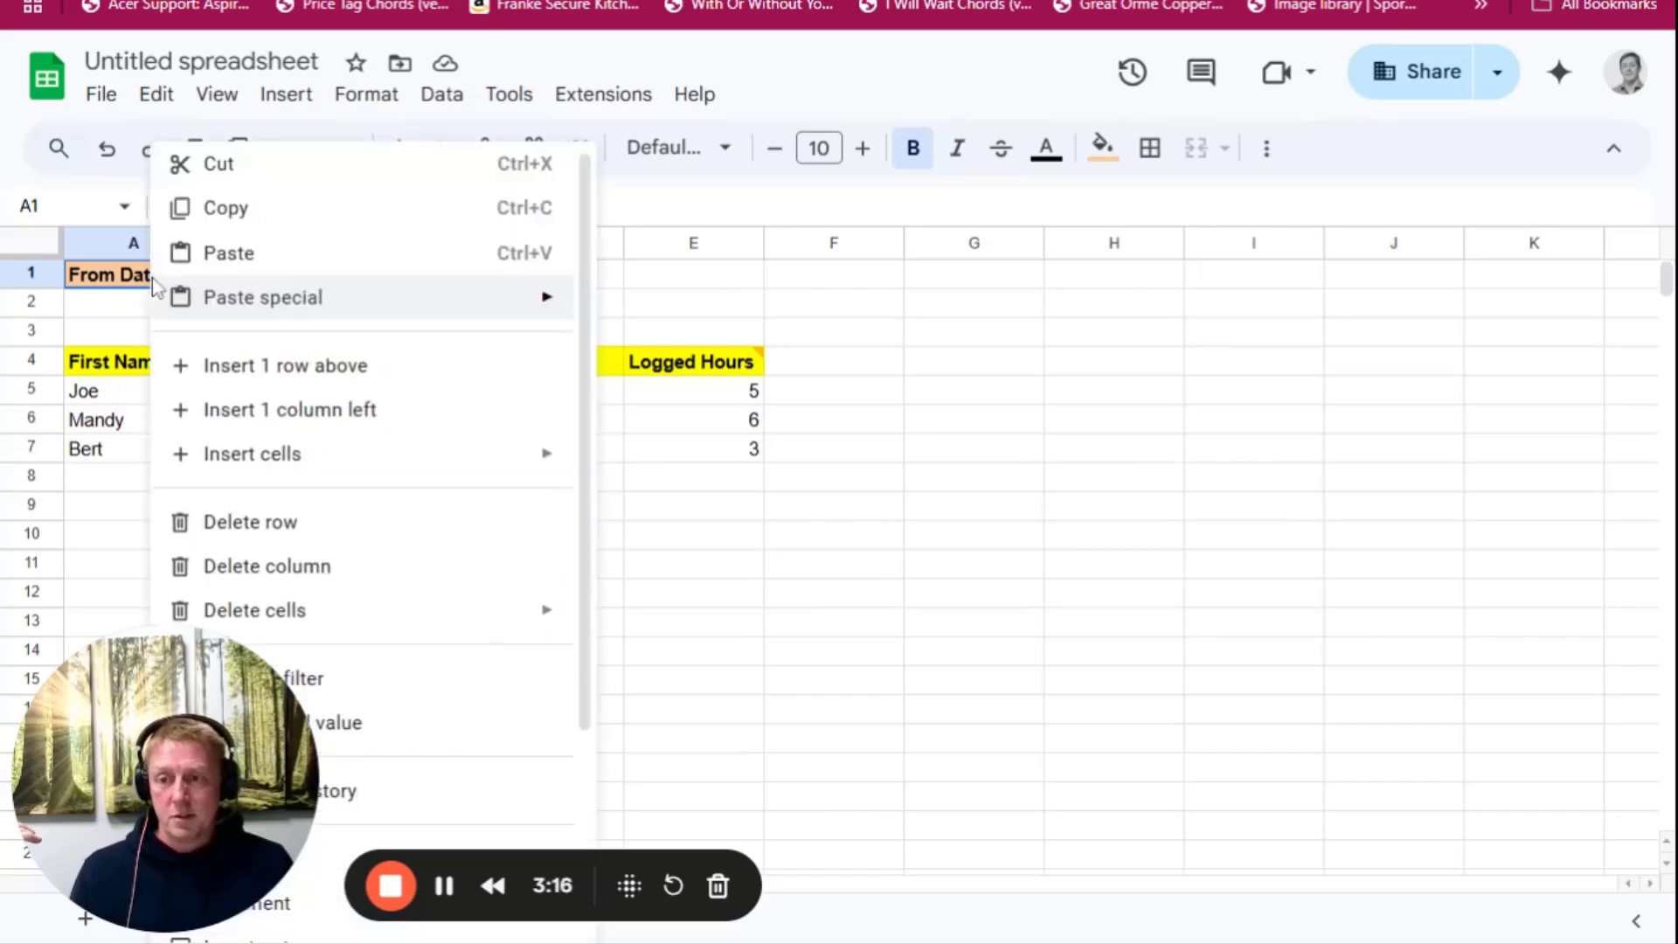
mouse_move(152, 278)
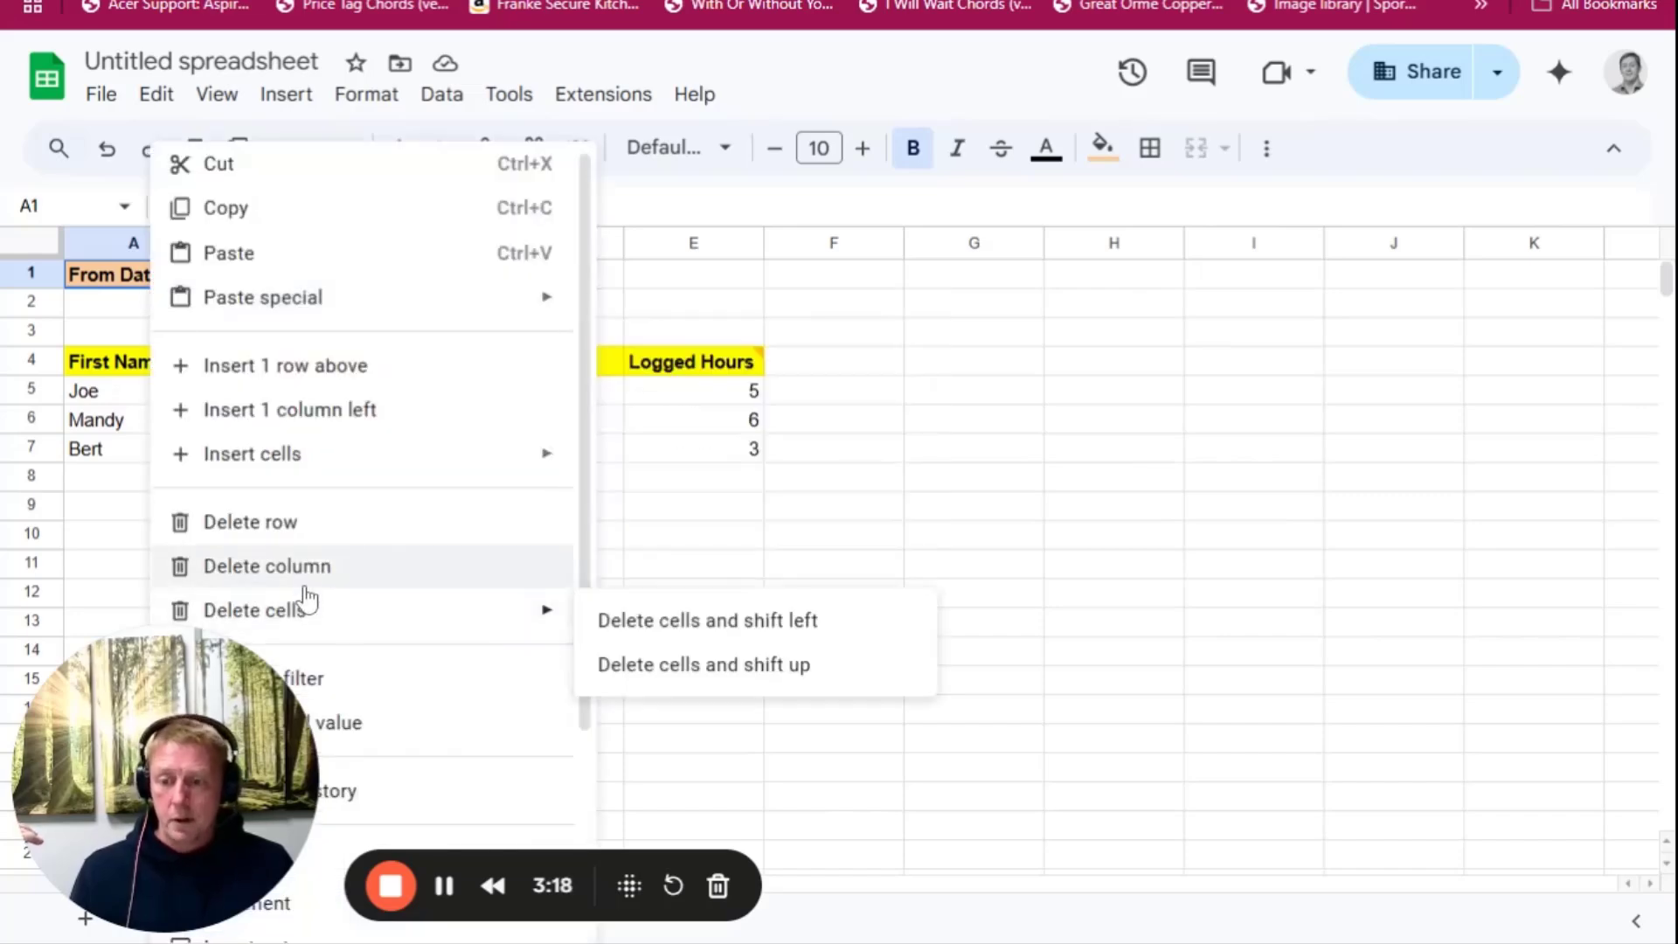
click(218, 763)
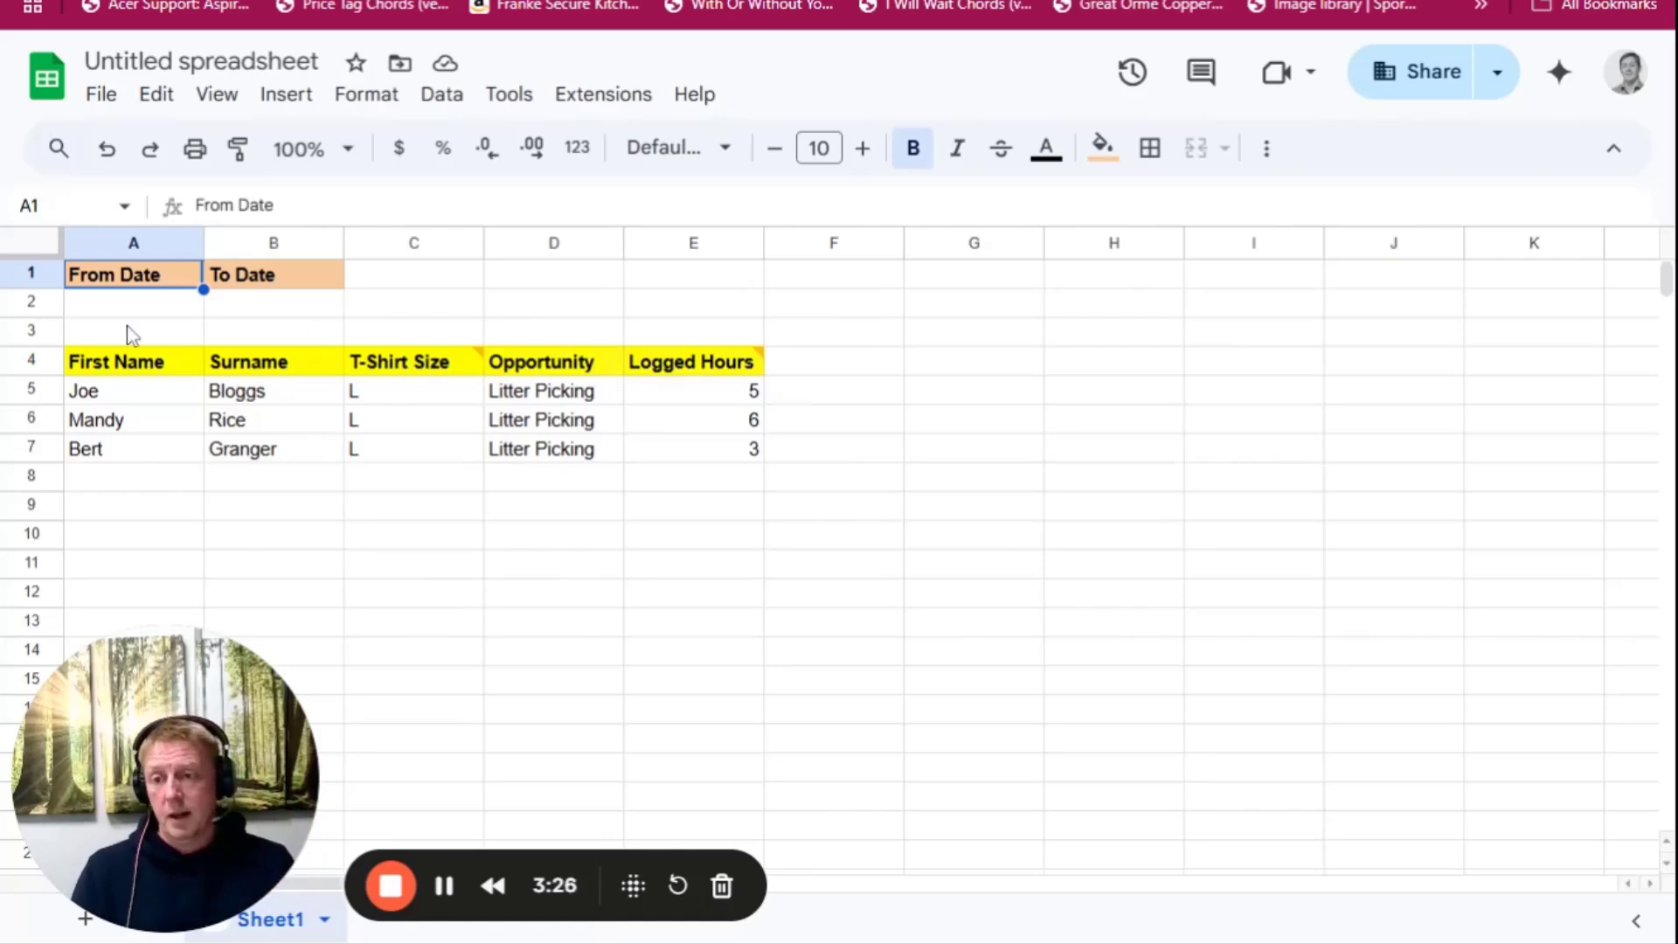
click(148, 307)
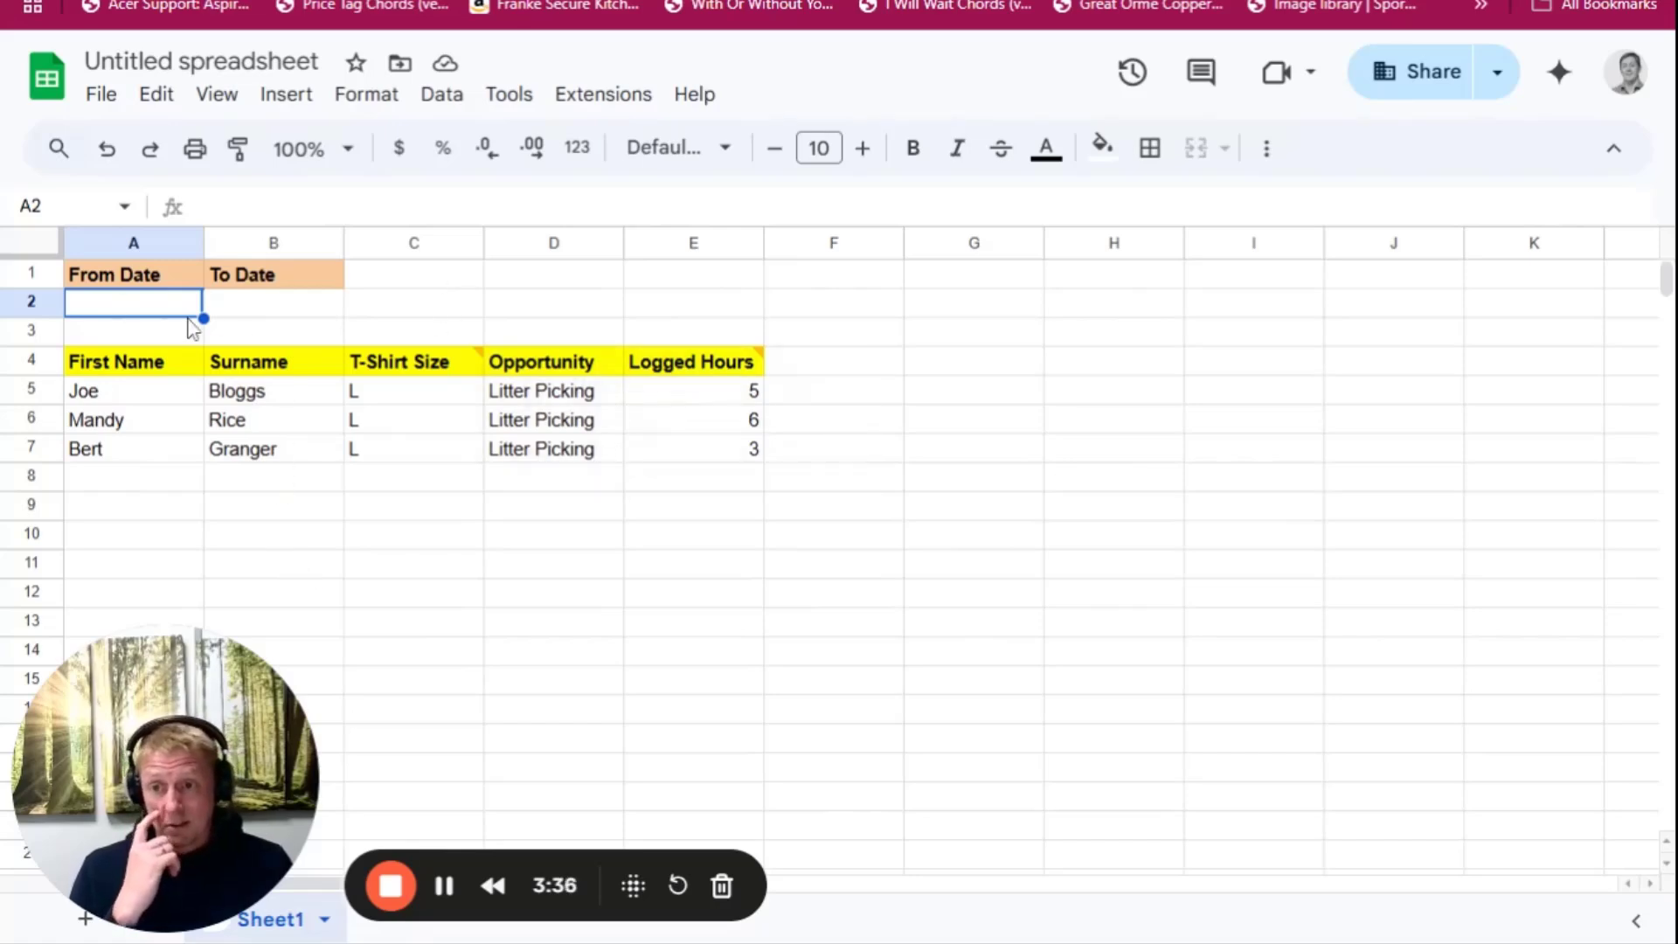
drag(158, 283, 291, 286)
drag(135, 371, 325, 373)
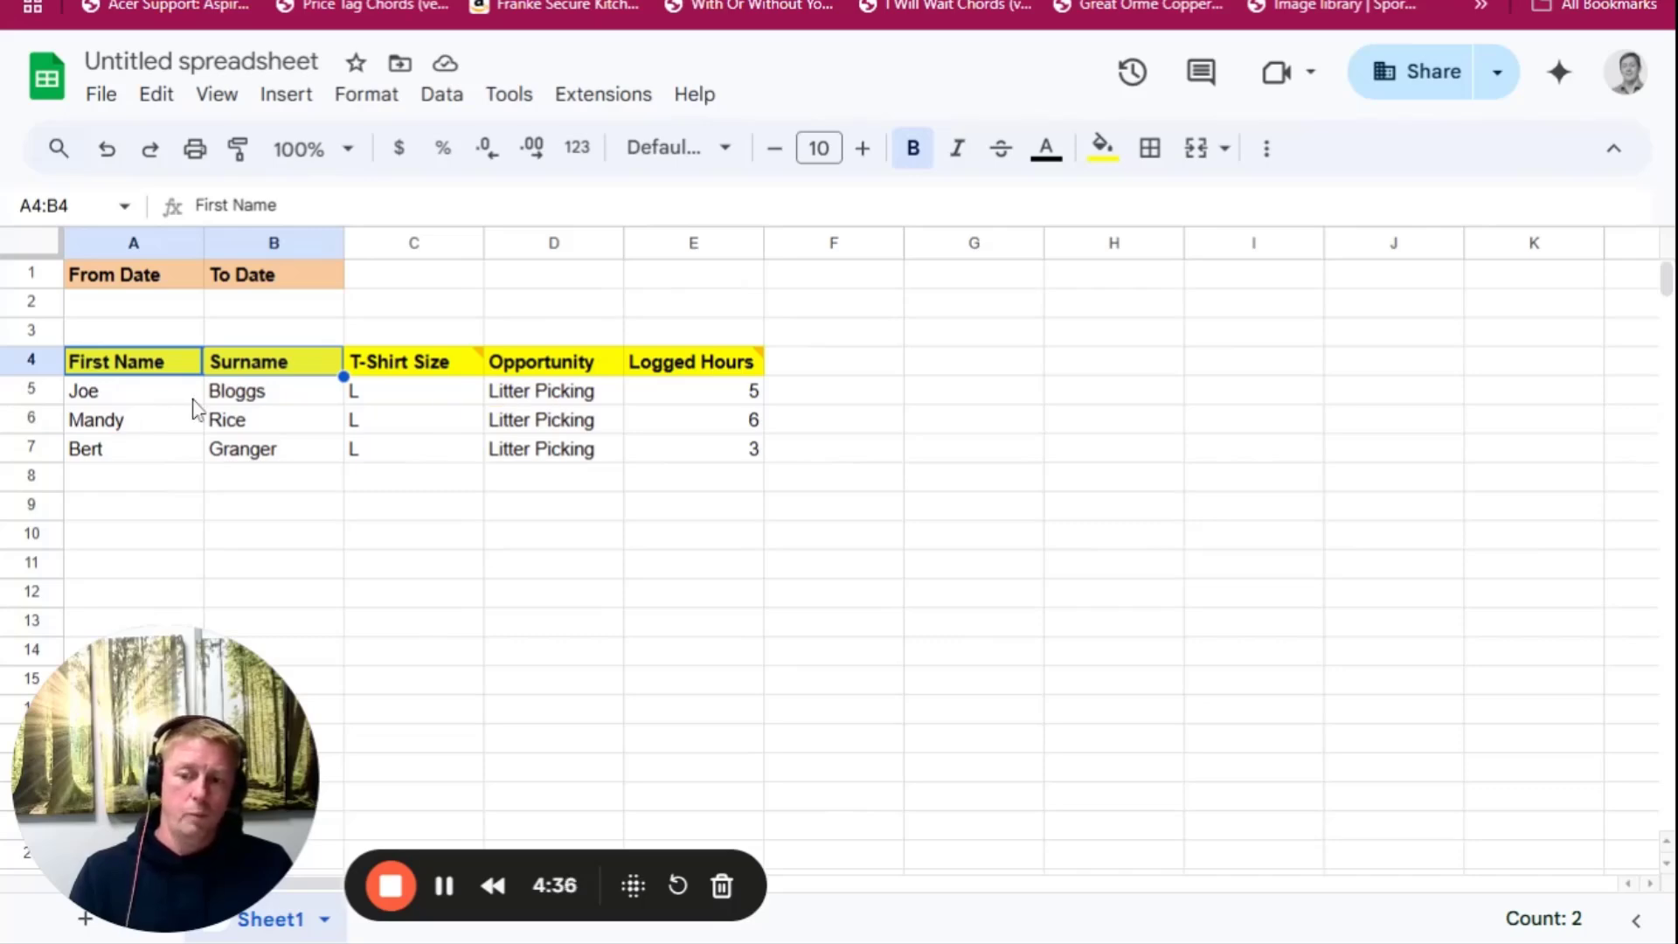
drag(157, 400, 269, 404)
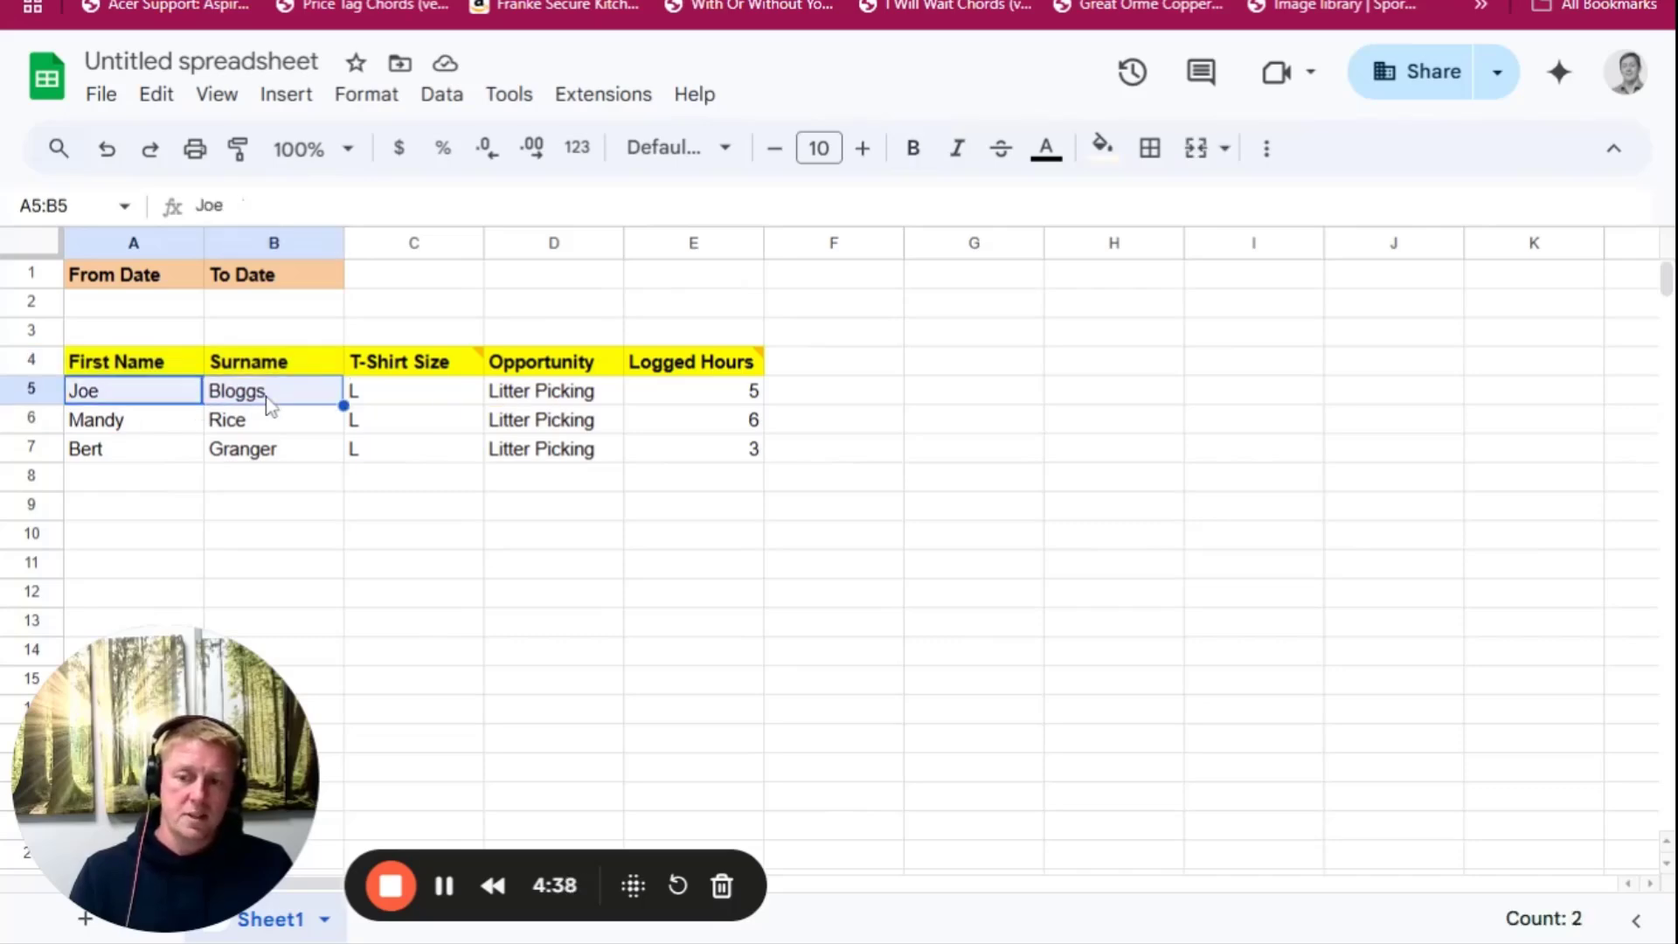
click(542, 396)
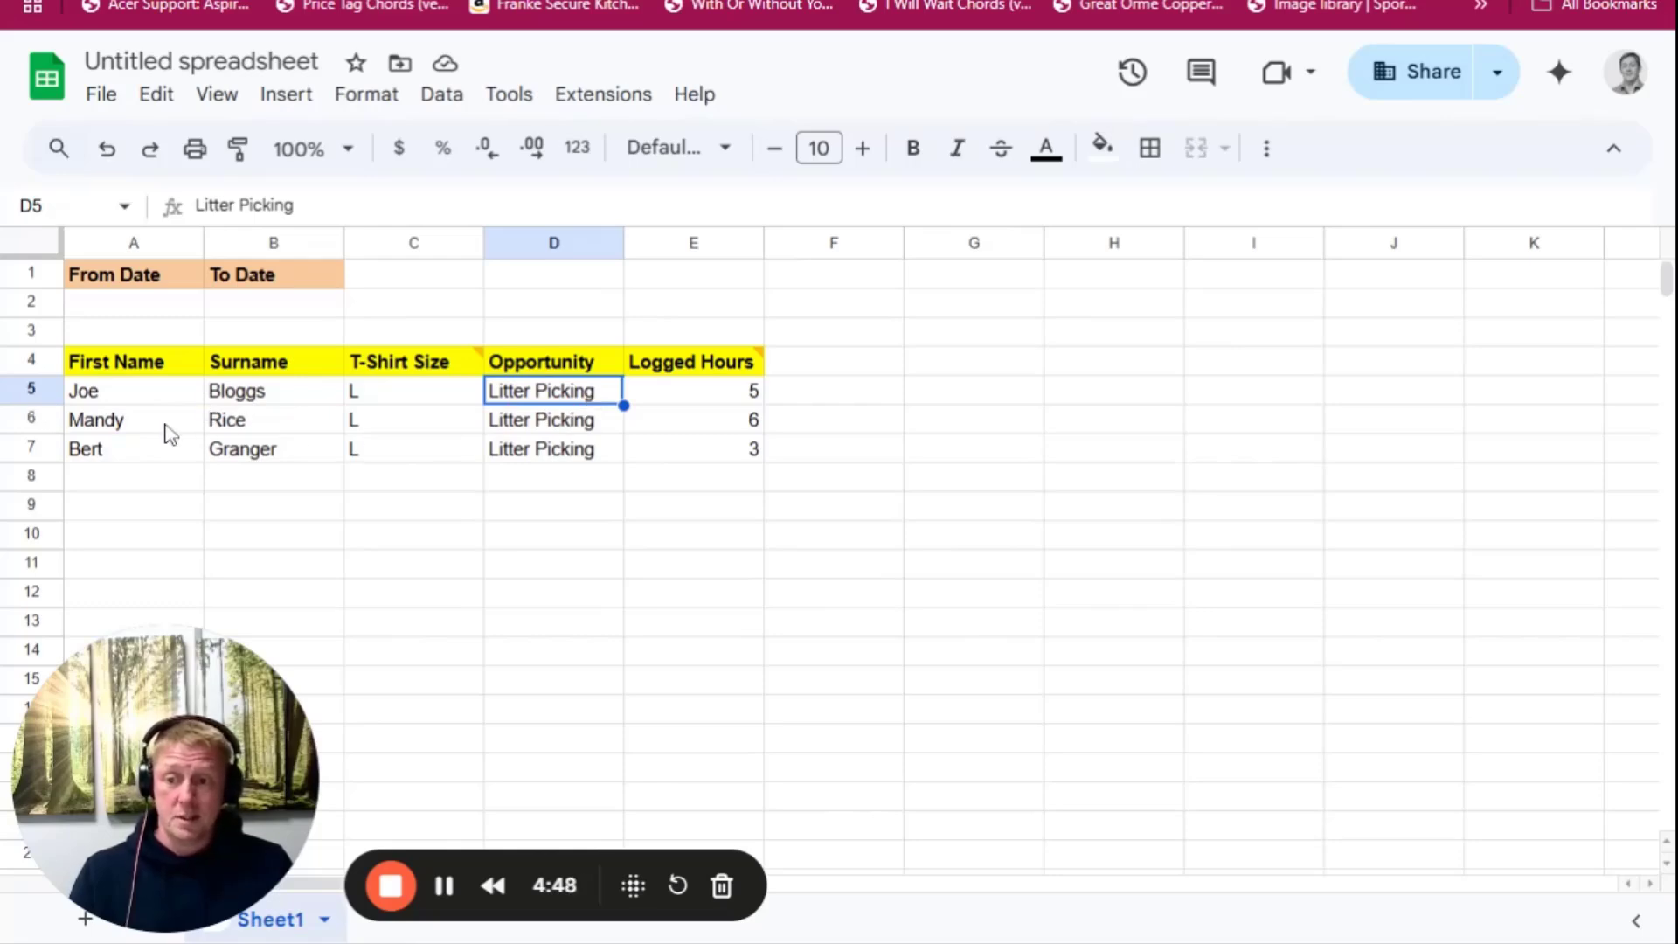
Move the last two volunteer rows down two rows and copy the first volunteer's name from A5:B5 into rows 6 and 7
drag(166, 431, 749, 522)
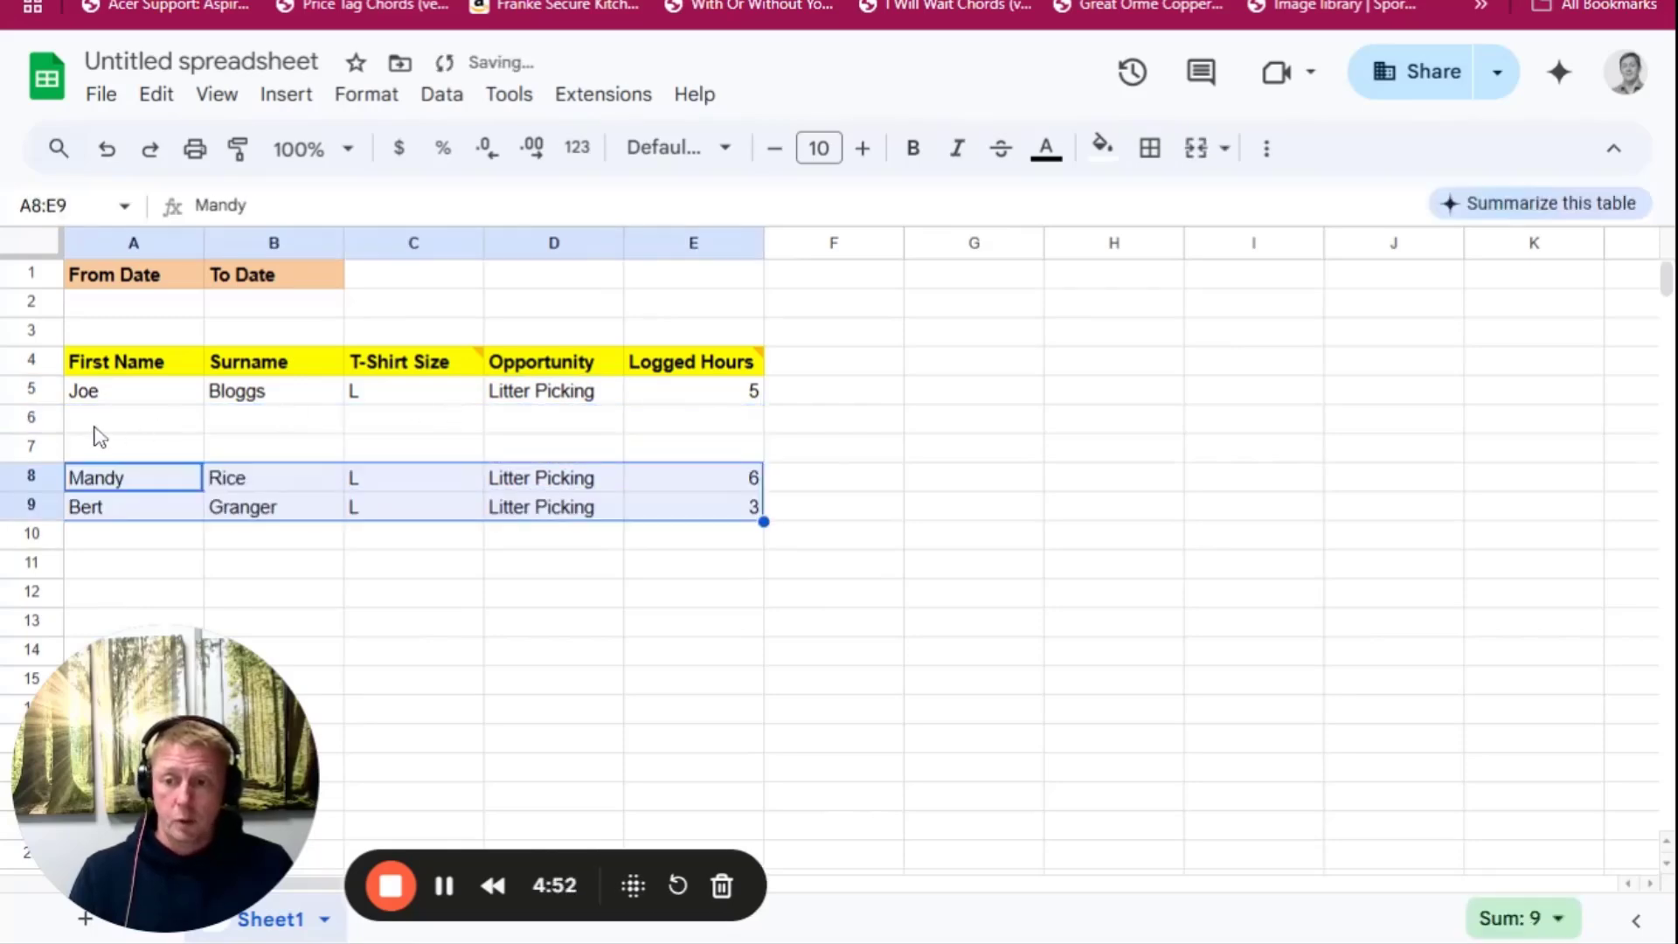
click(138, 400)
drag(142, 404, 271, 400)
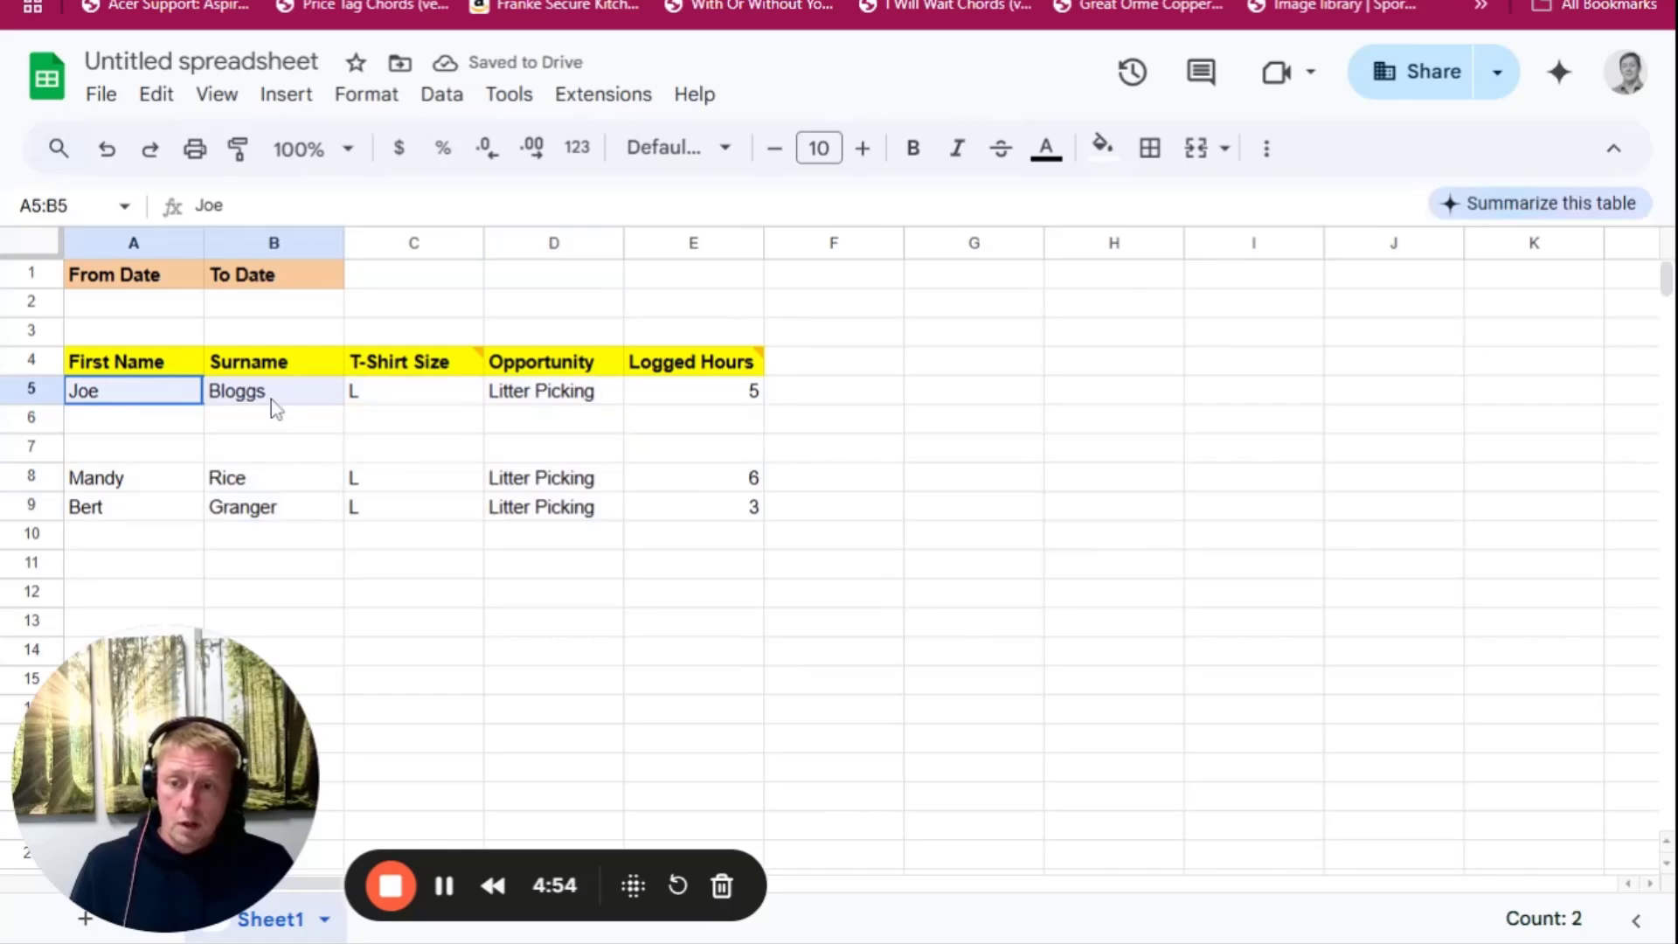
key(ctrl+c)
click(144, 426)
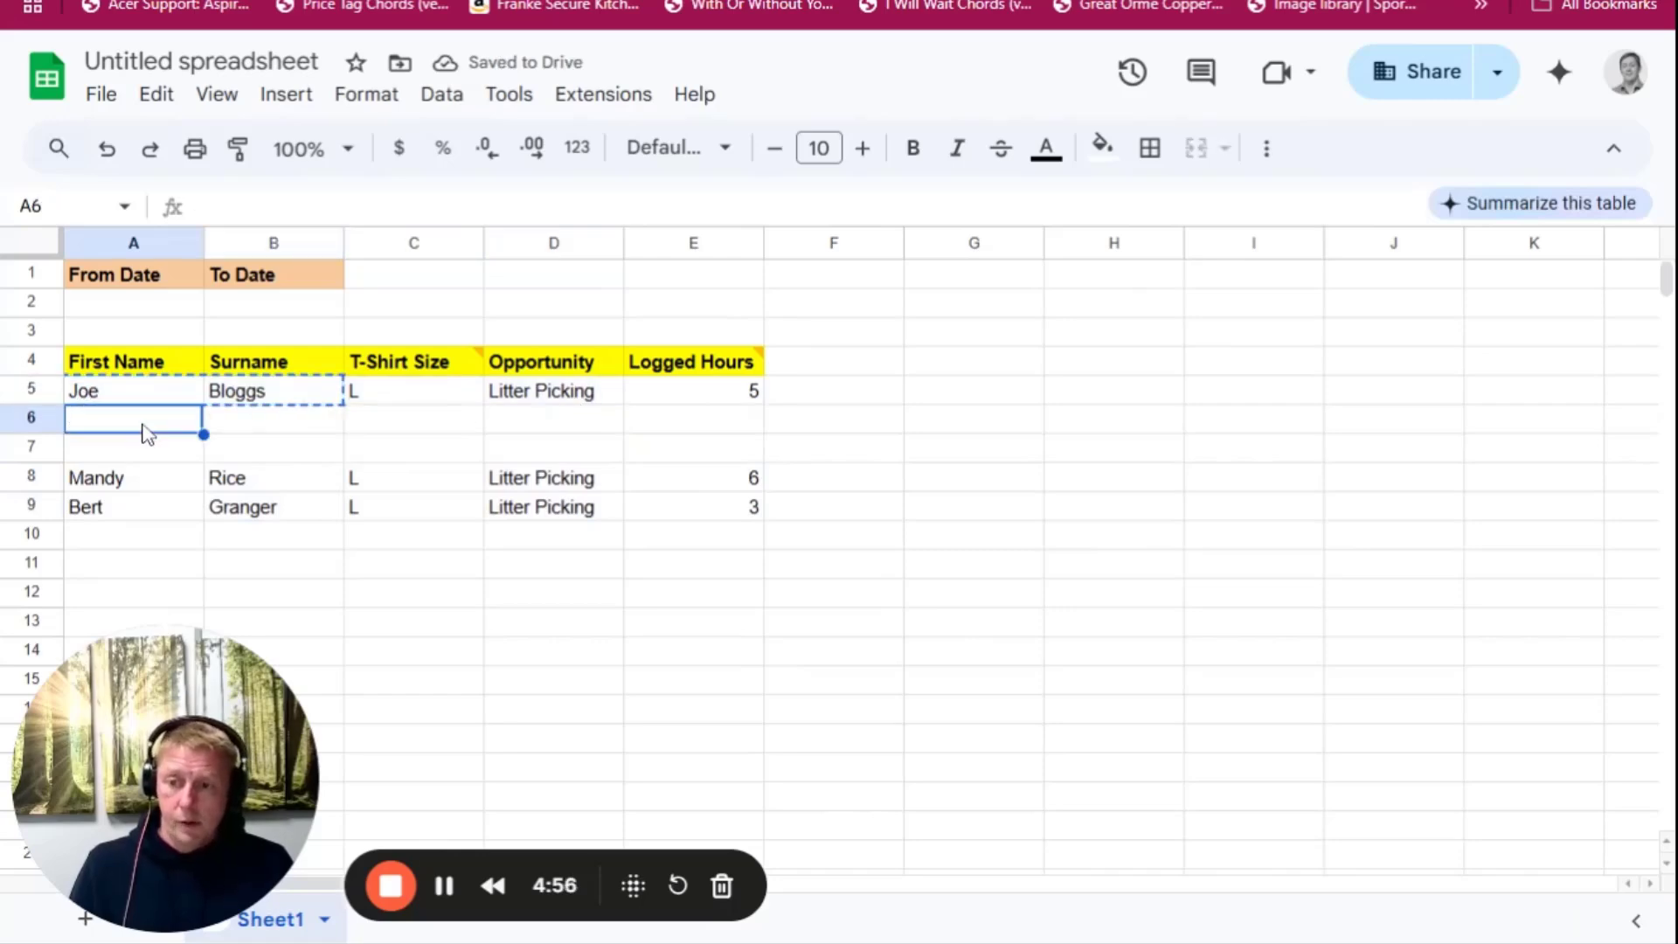
key(ctrl+v)
click(146, 451)
key(ctrl+v)
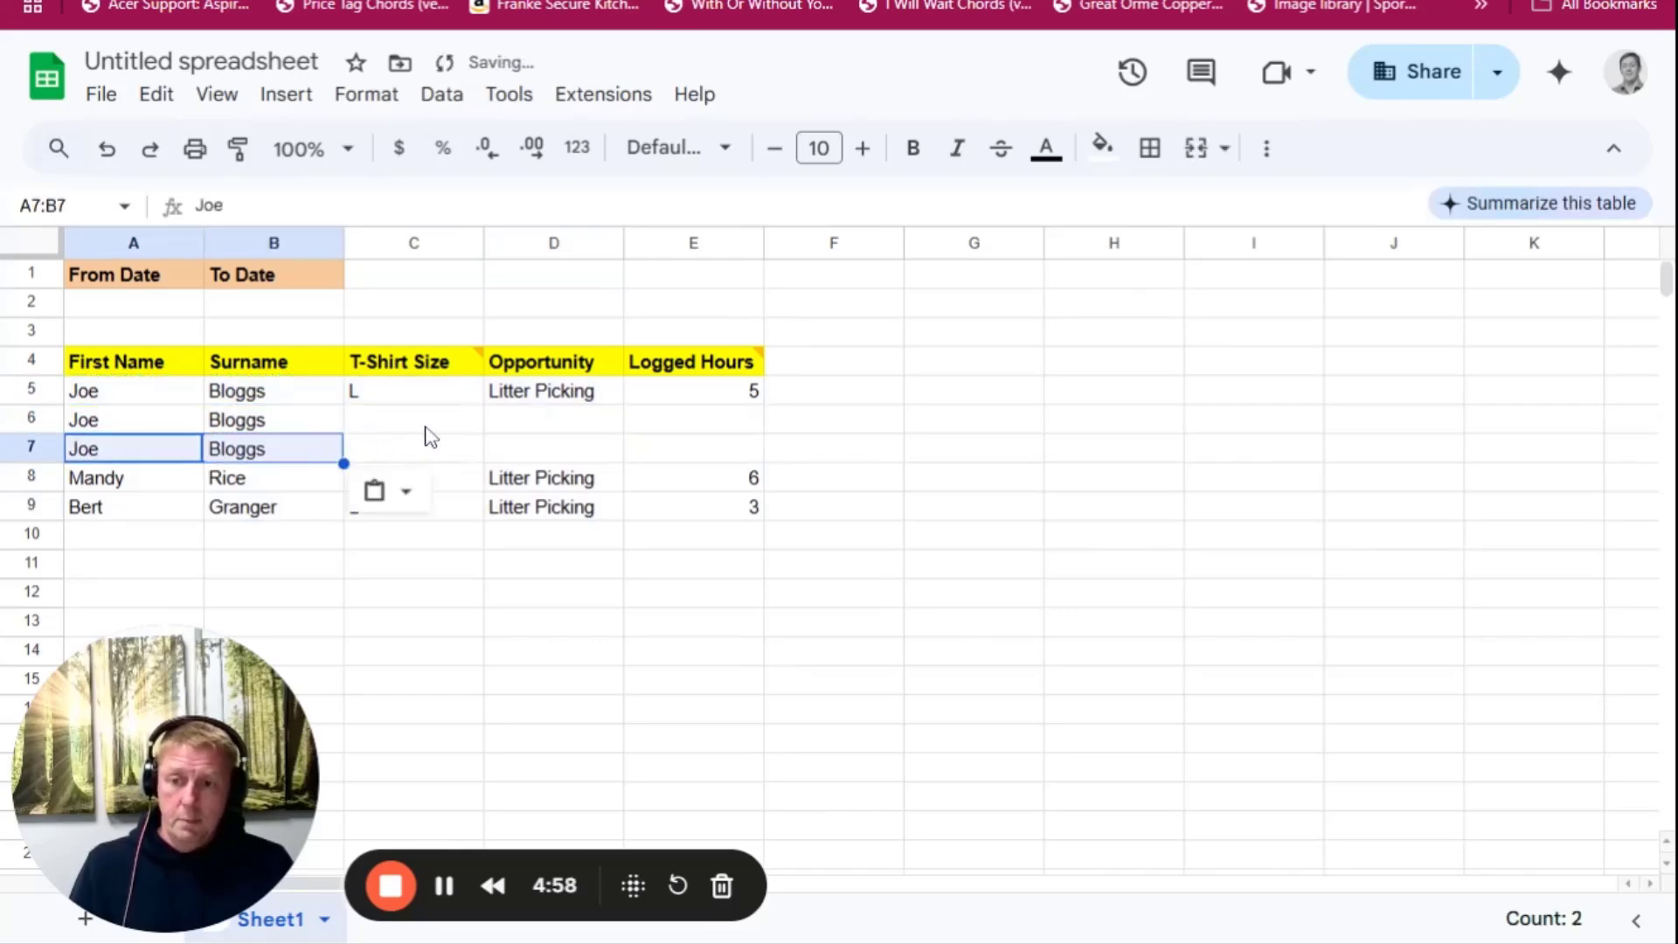
Fill the T-shirt size L from C5 down through C7
click(419, 425)
click(406, 395)
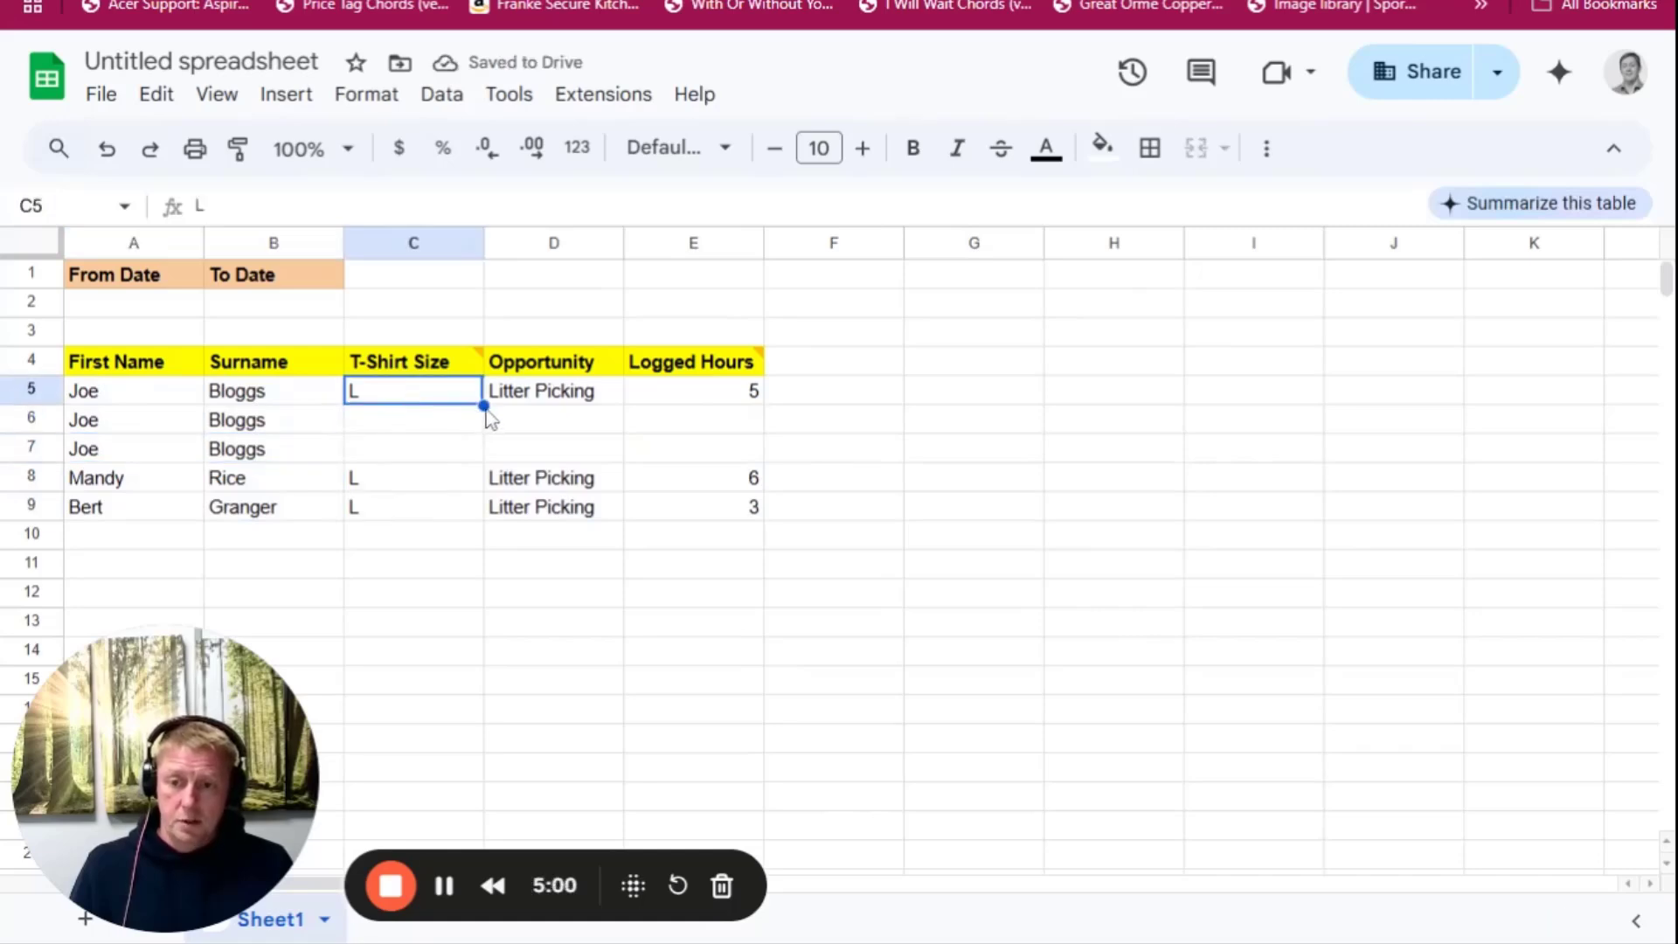
drag(483, 406, 480, 459)
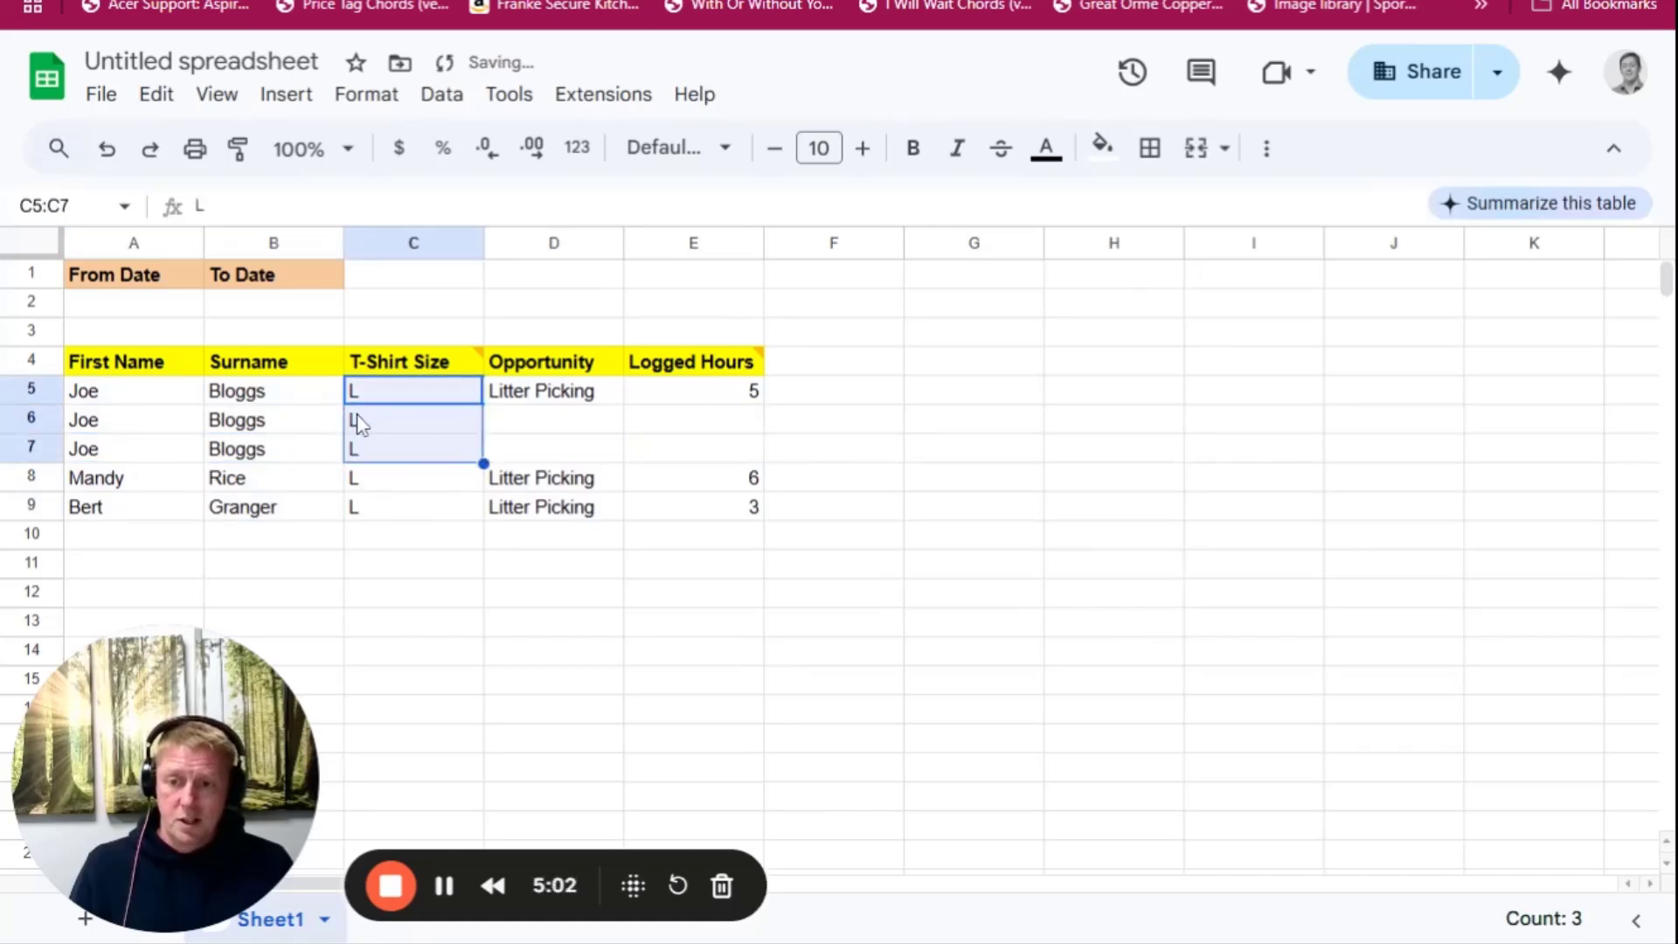
Enter the opportunities Gardening in D6 and Building dry wall in D7
click(543, 428)
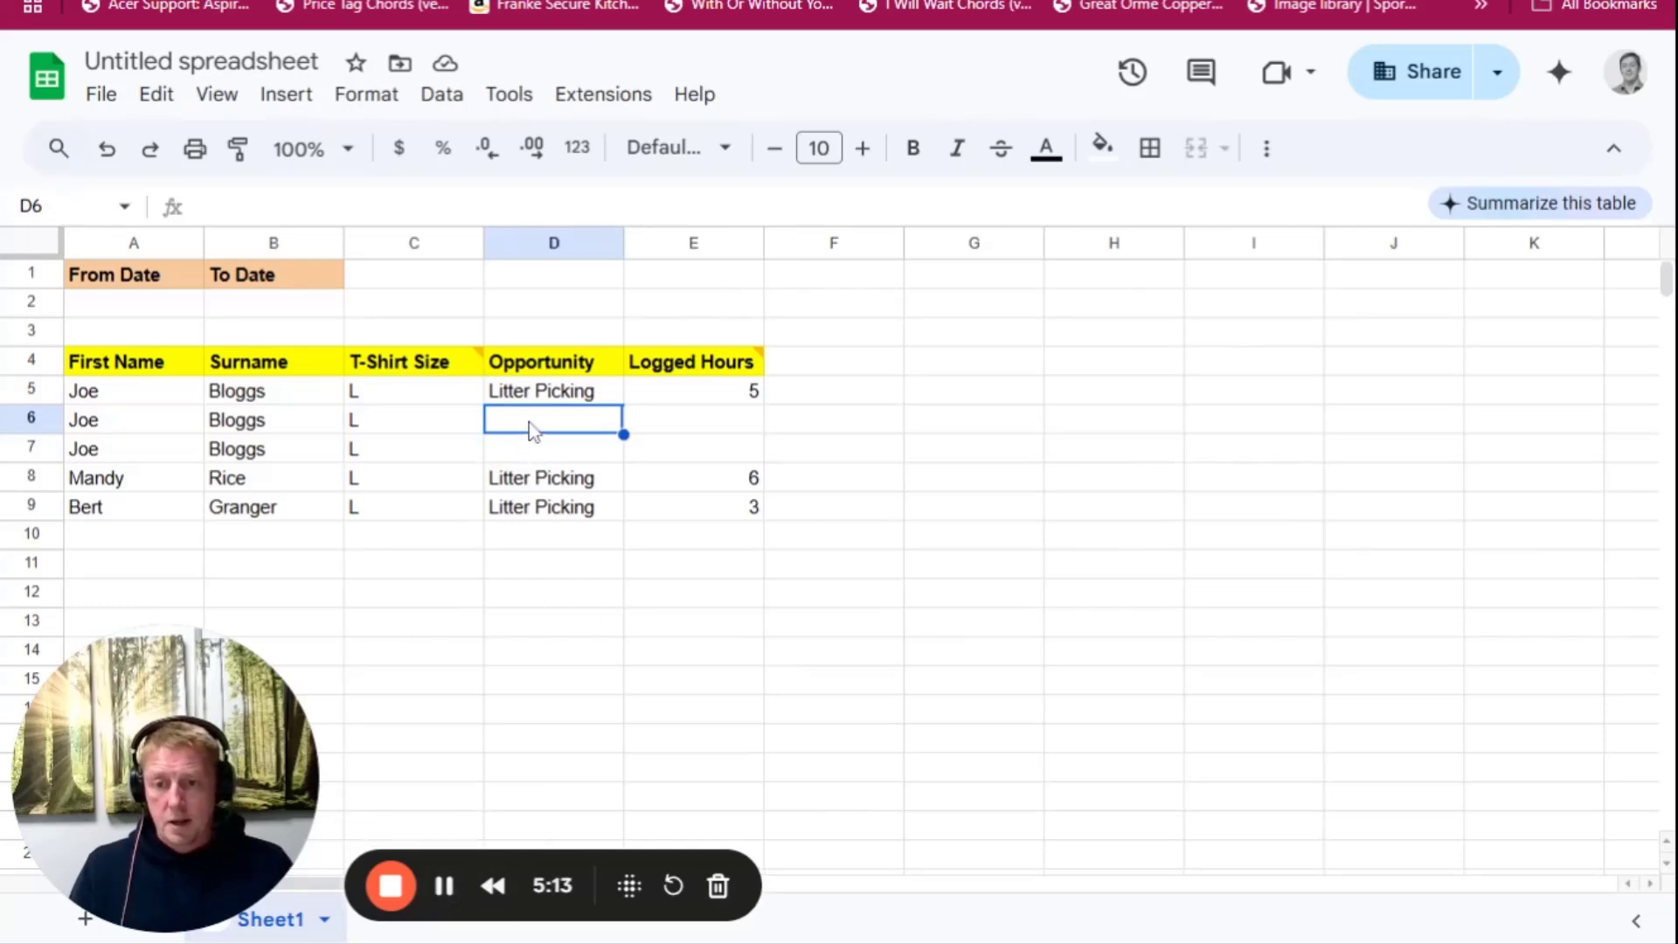
text(Gardening)
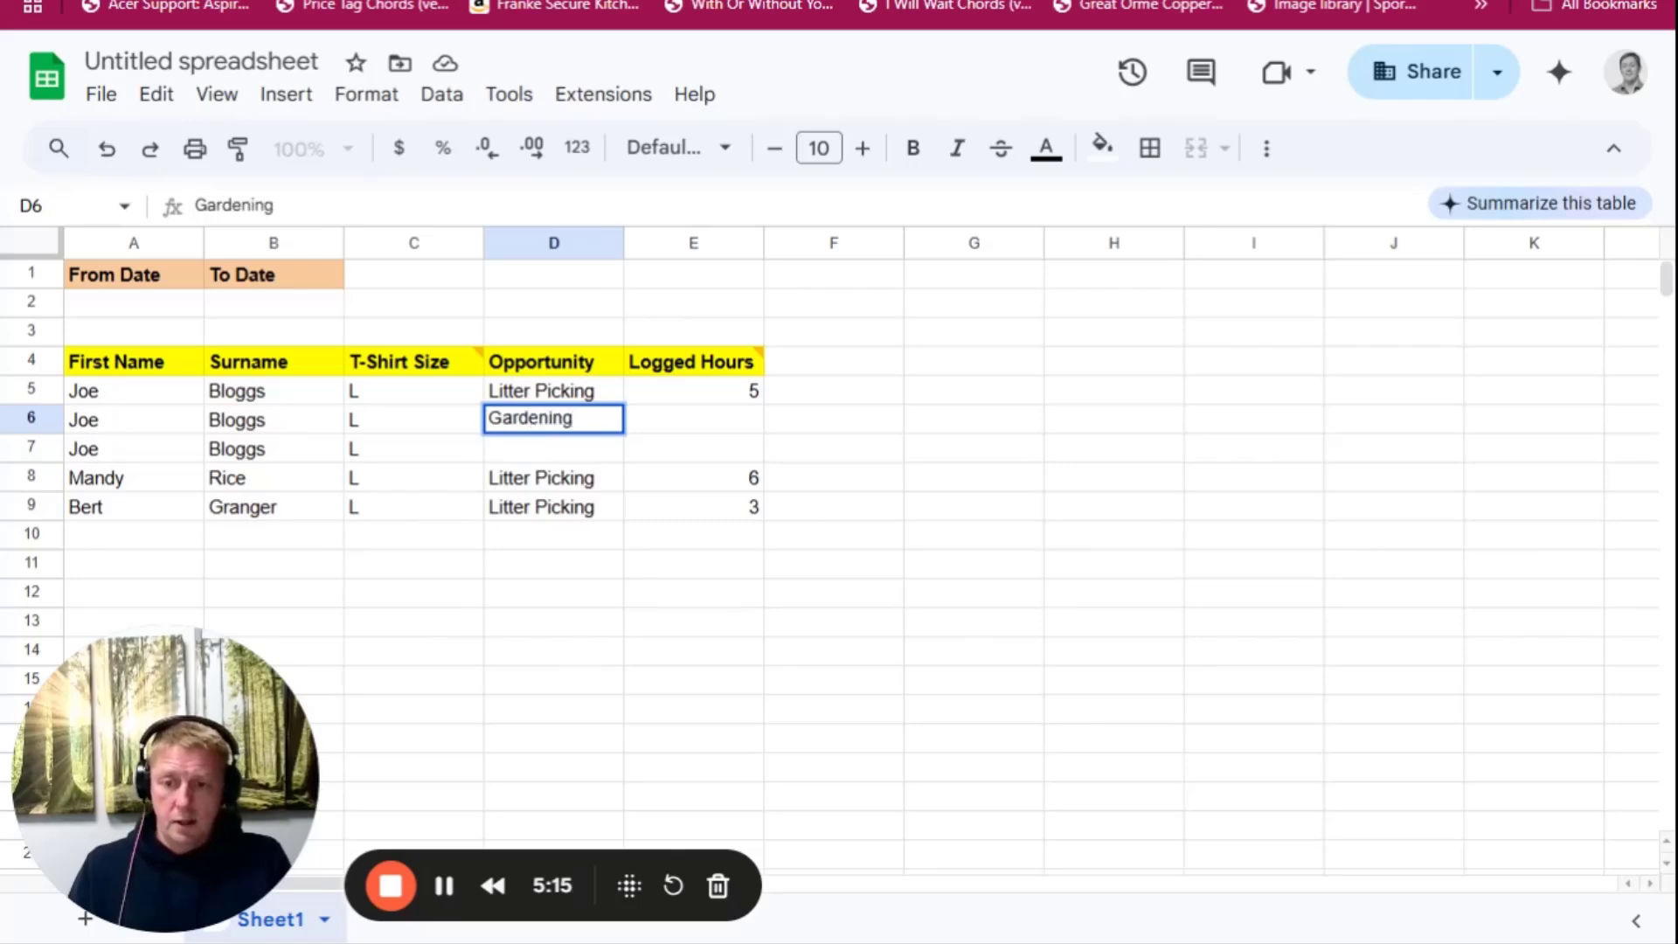
key(Return)
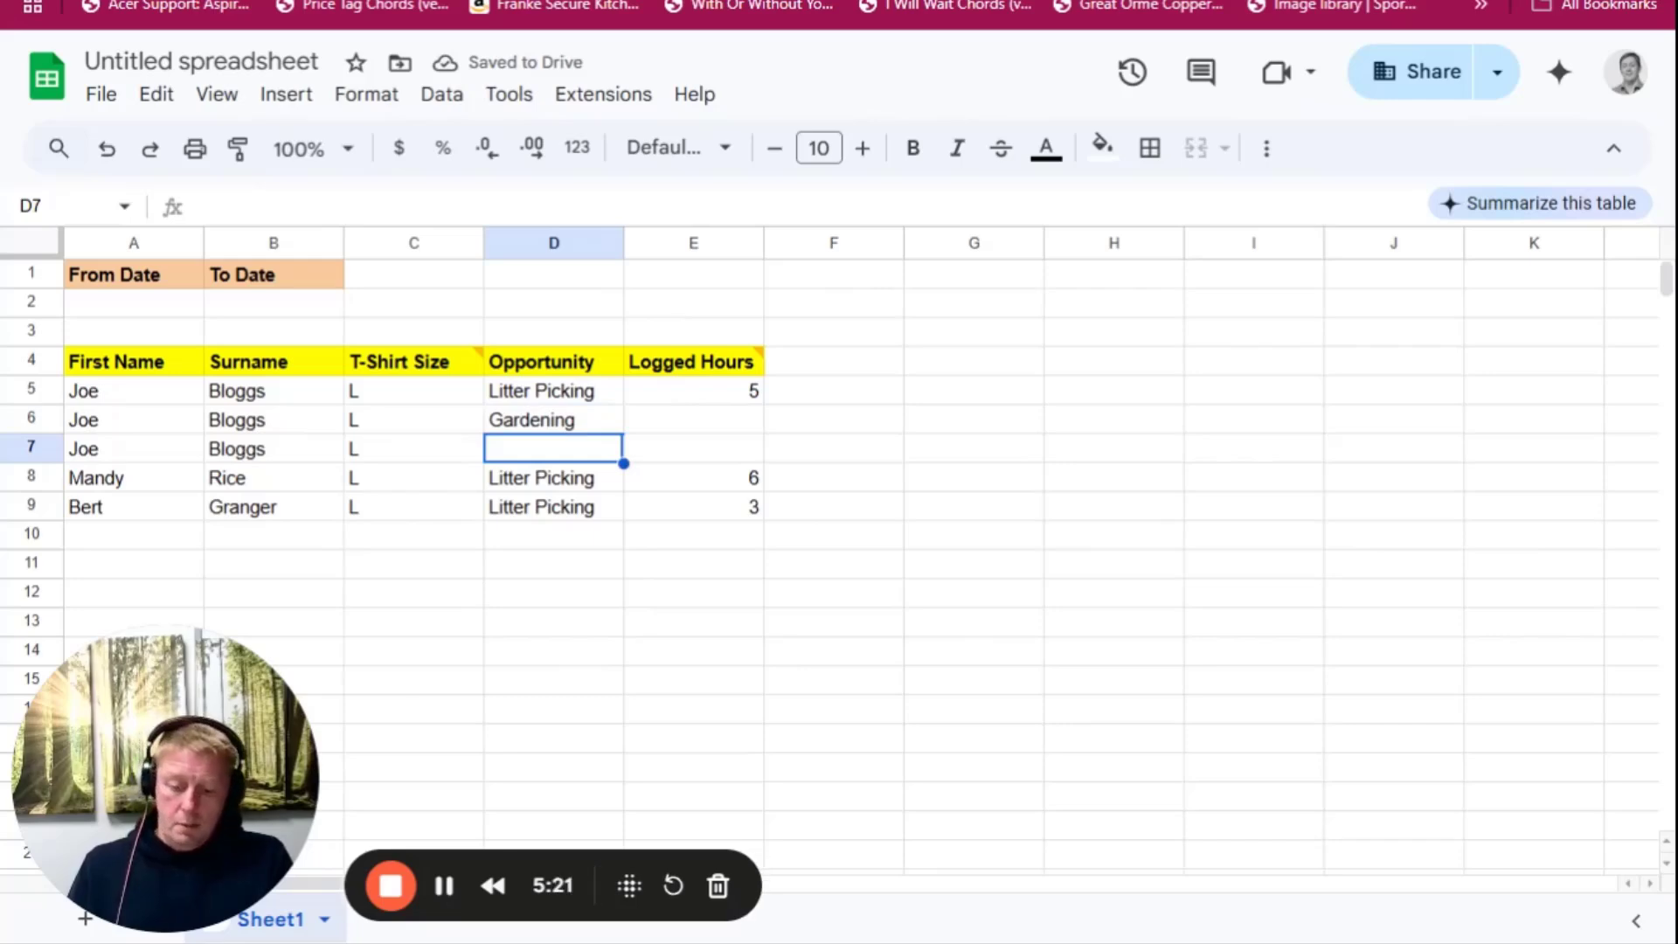
text(Building)
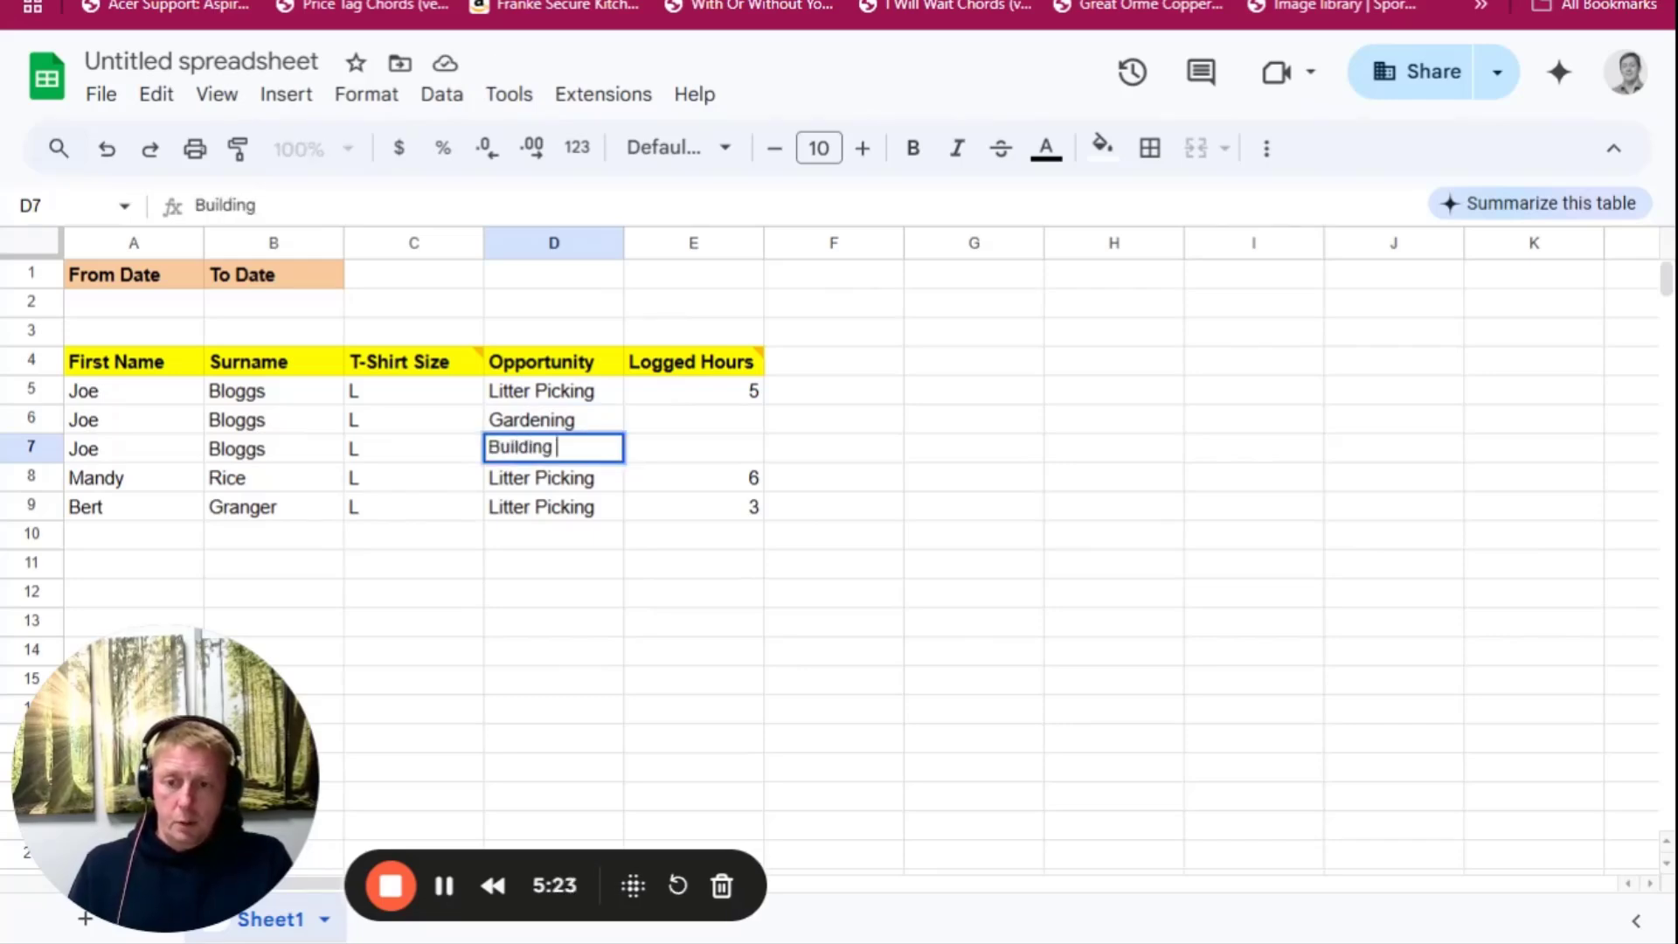
text( dry )
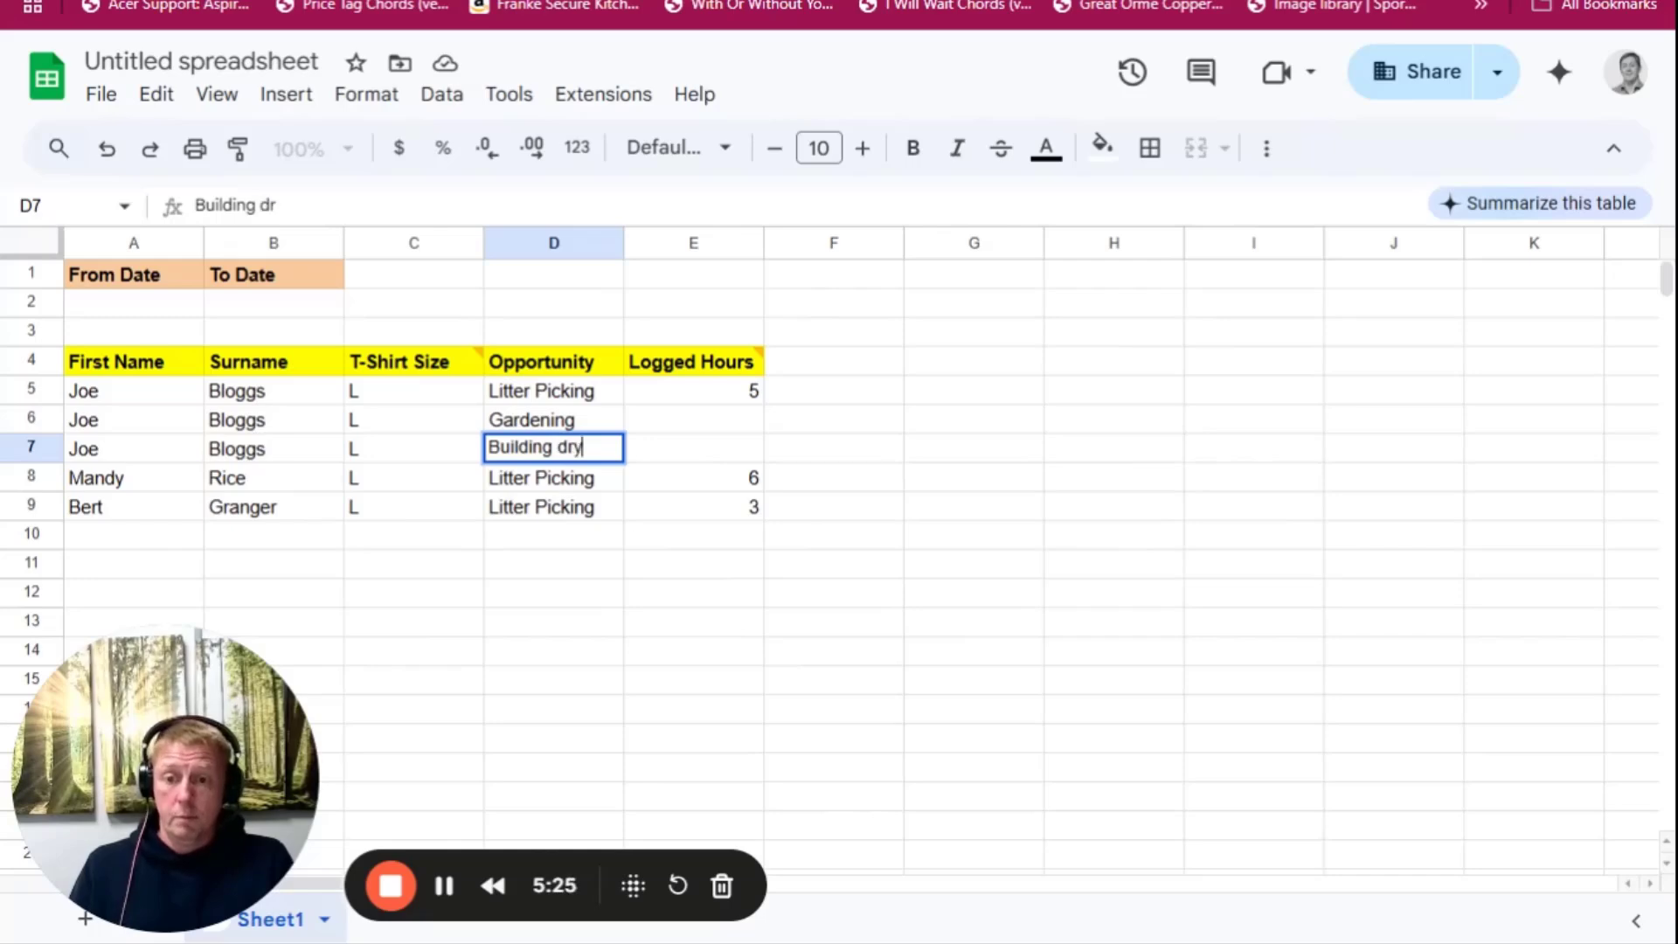
text(wall)
key(Return)
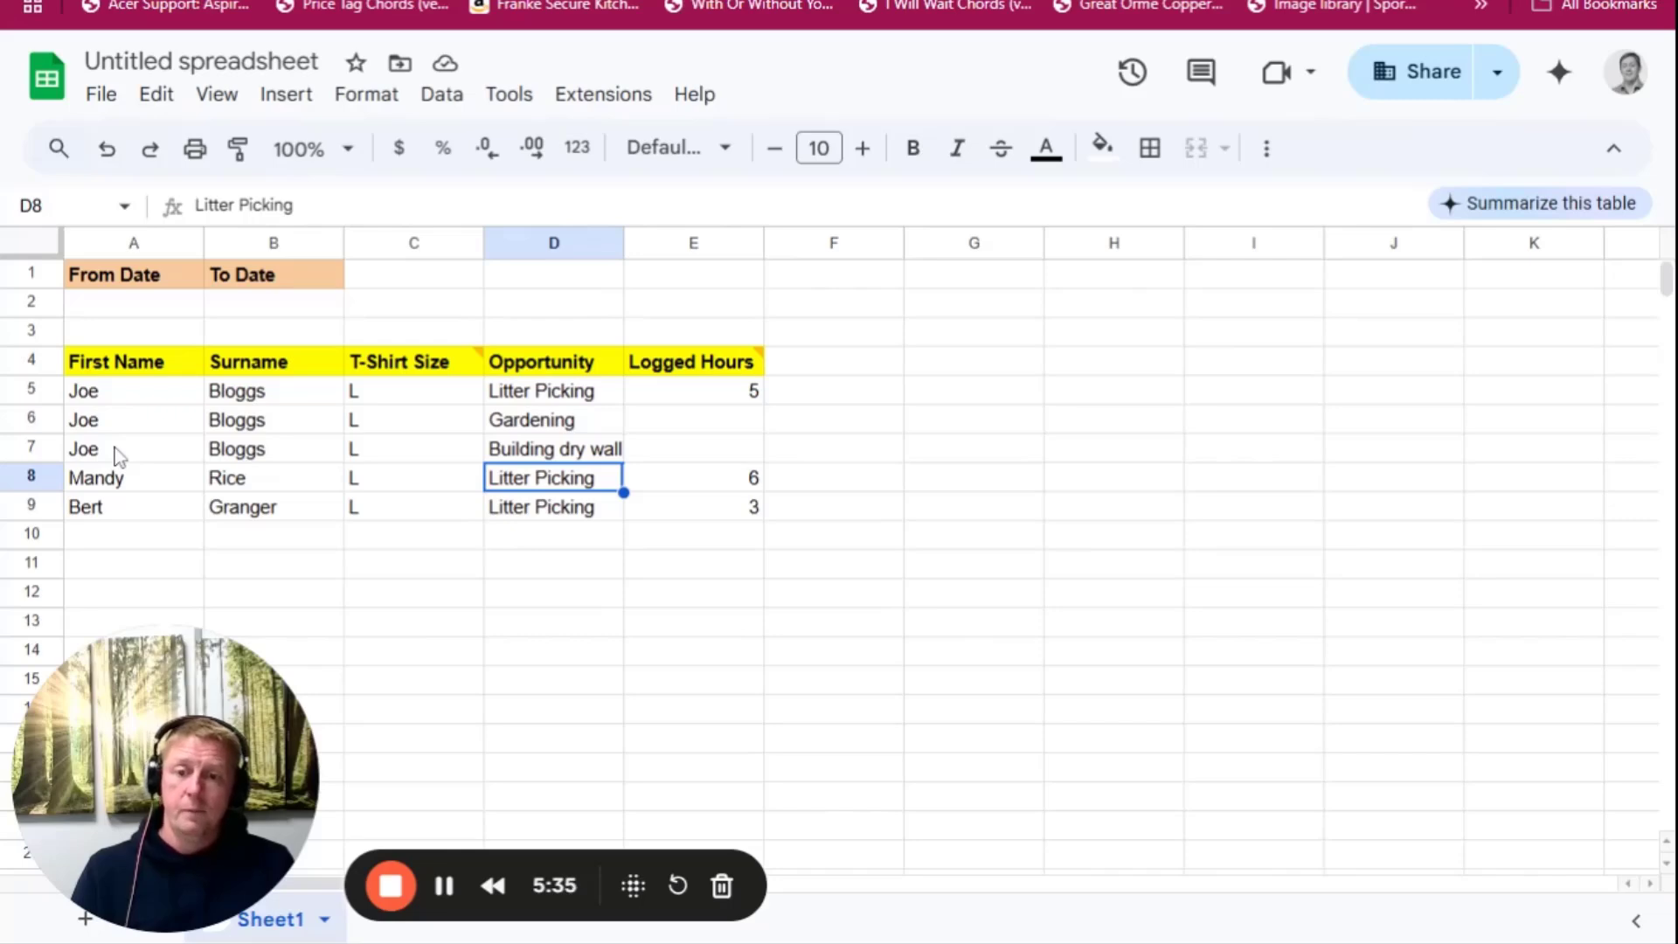
Enter logged hours of 2 for Gardening in E6 and 9 for Building dry wall in E7
click(731, 423)
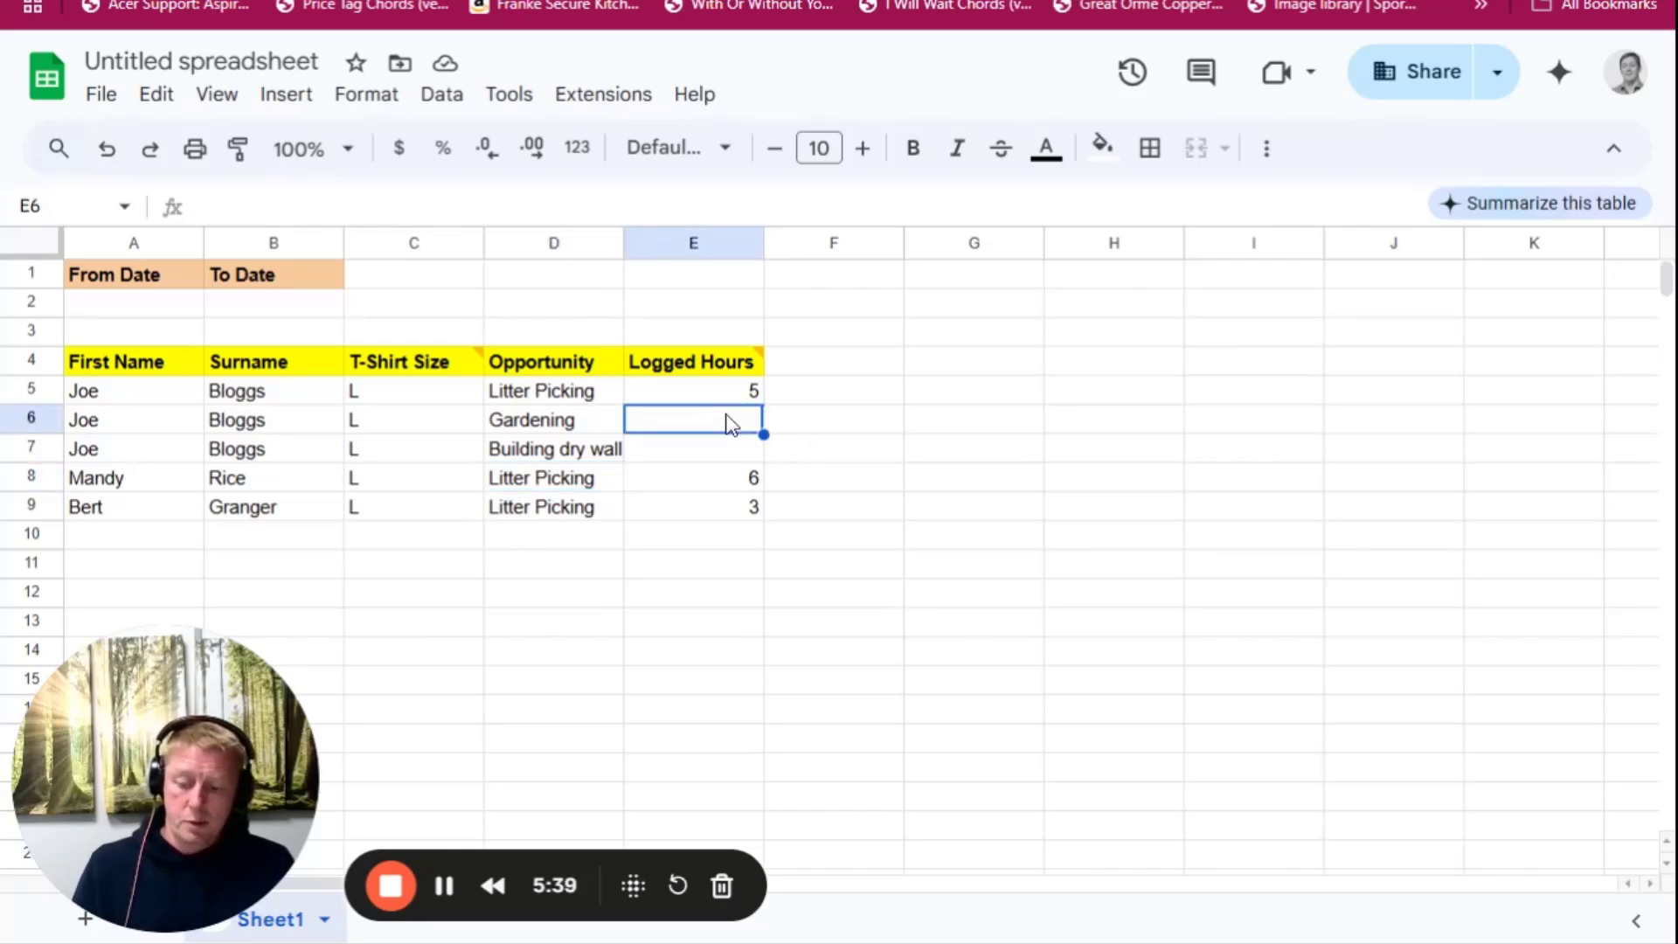
text(2)
key(Return)
text(9)
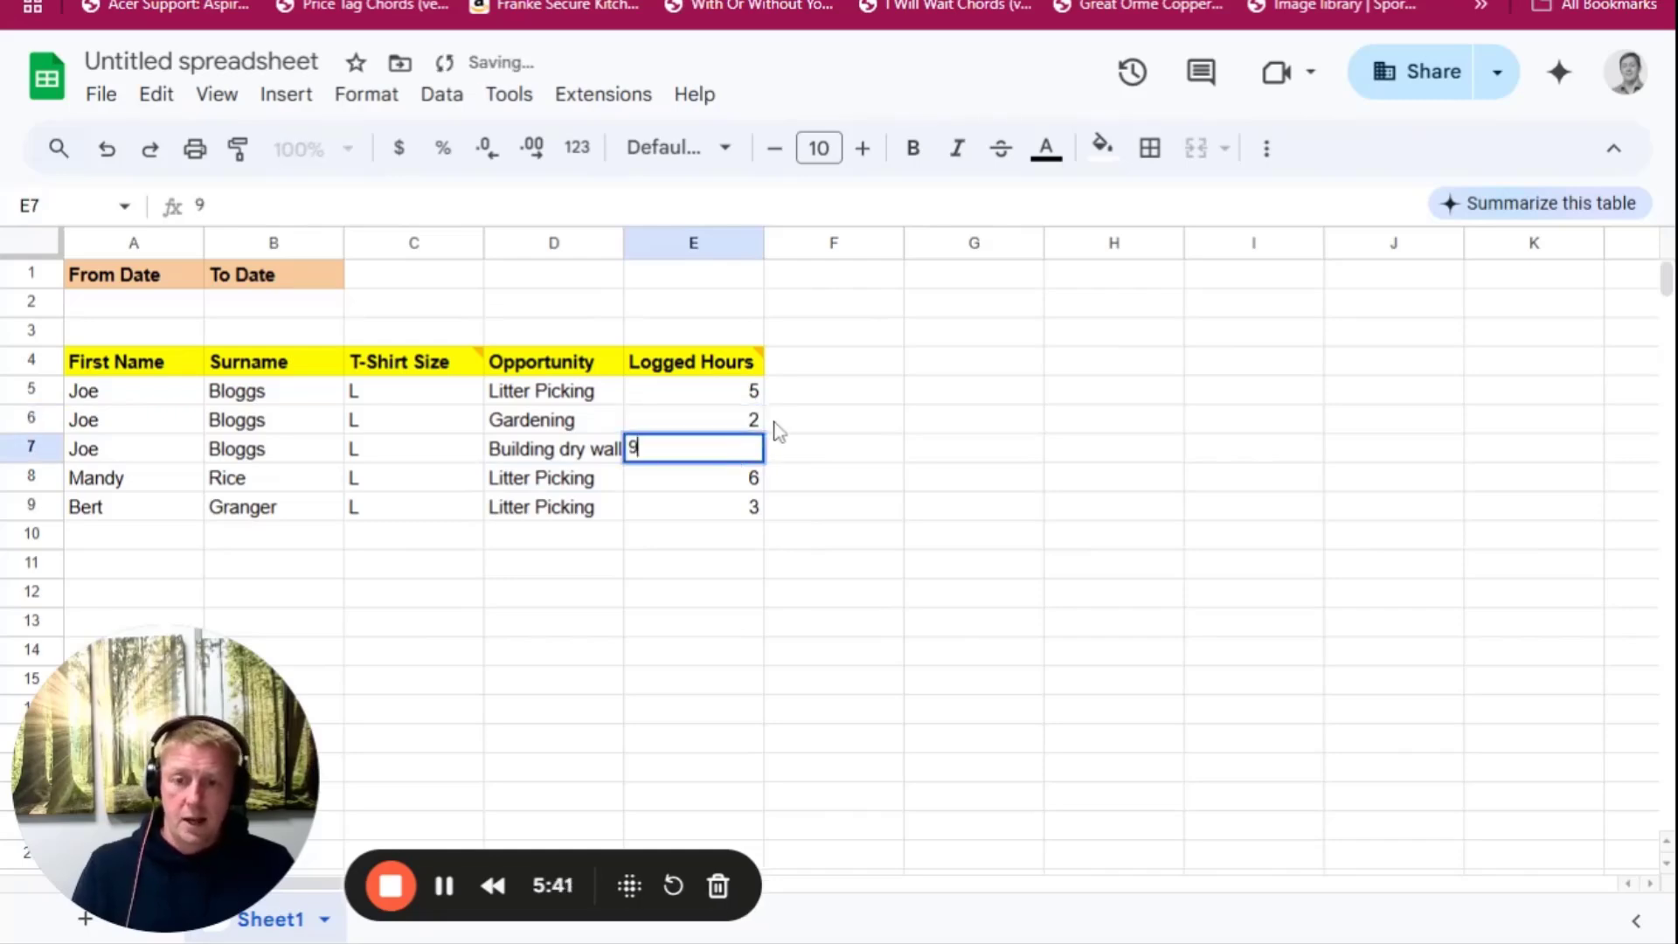
click(804, 402)
Add a Feedback column heading in F4, formatted bold with a yellow fill
click(804, 365)
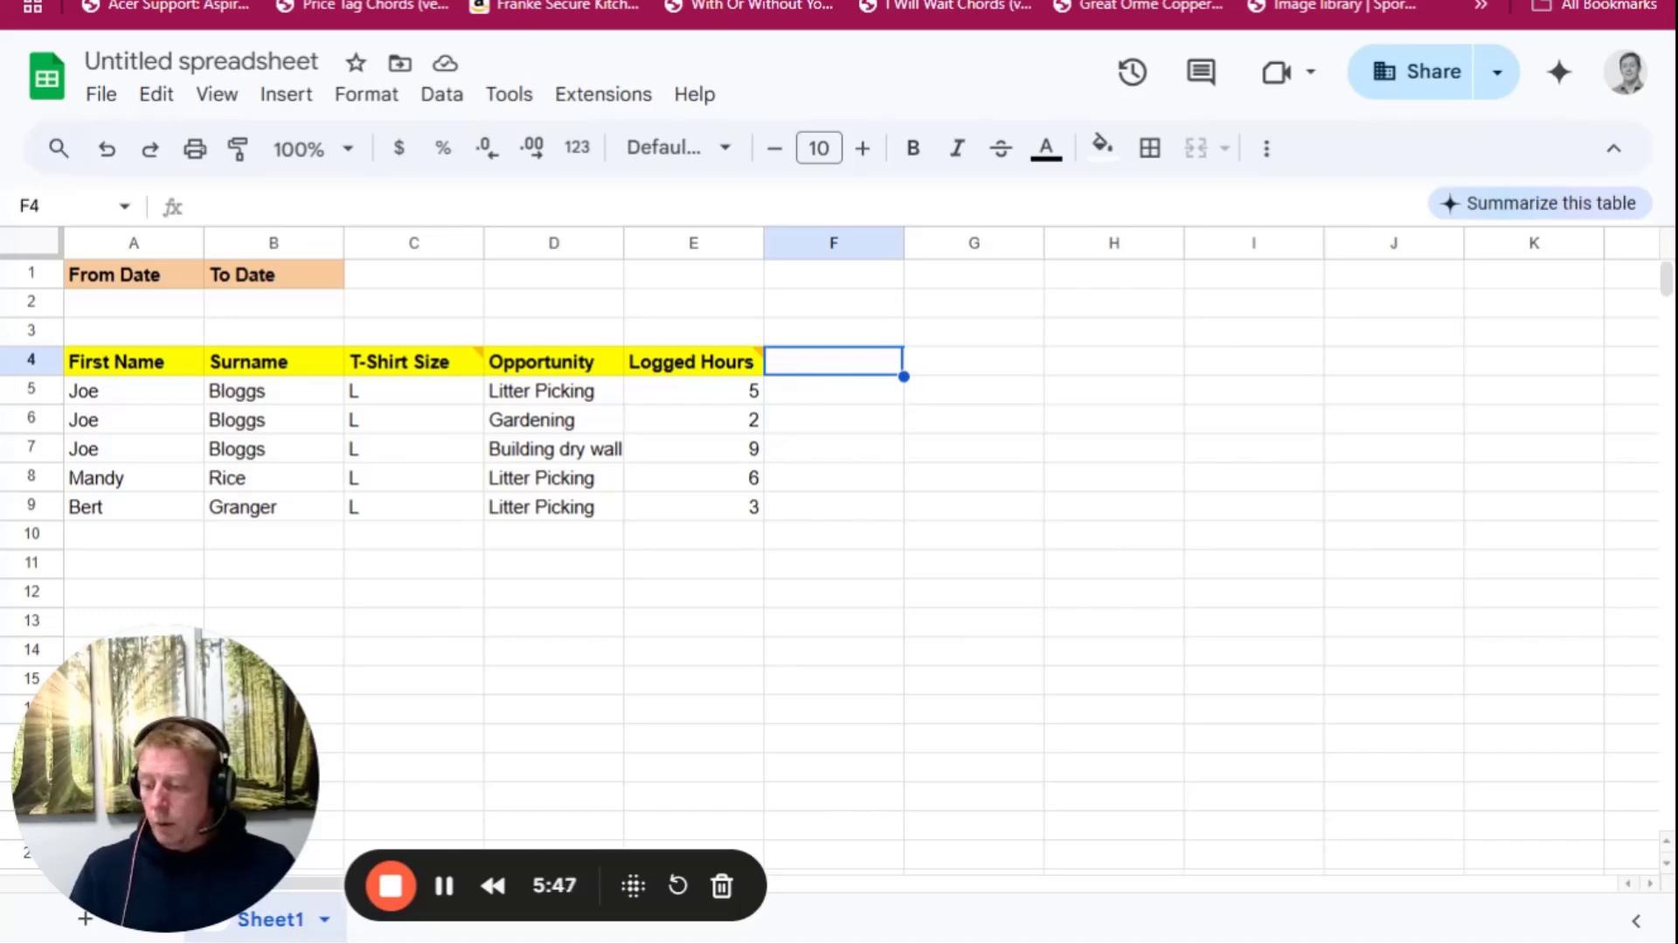
text(Feedback)
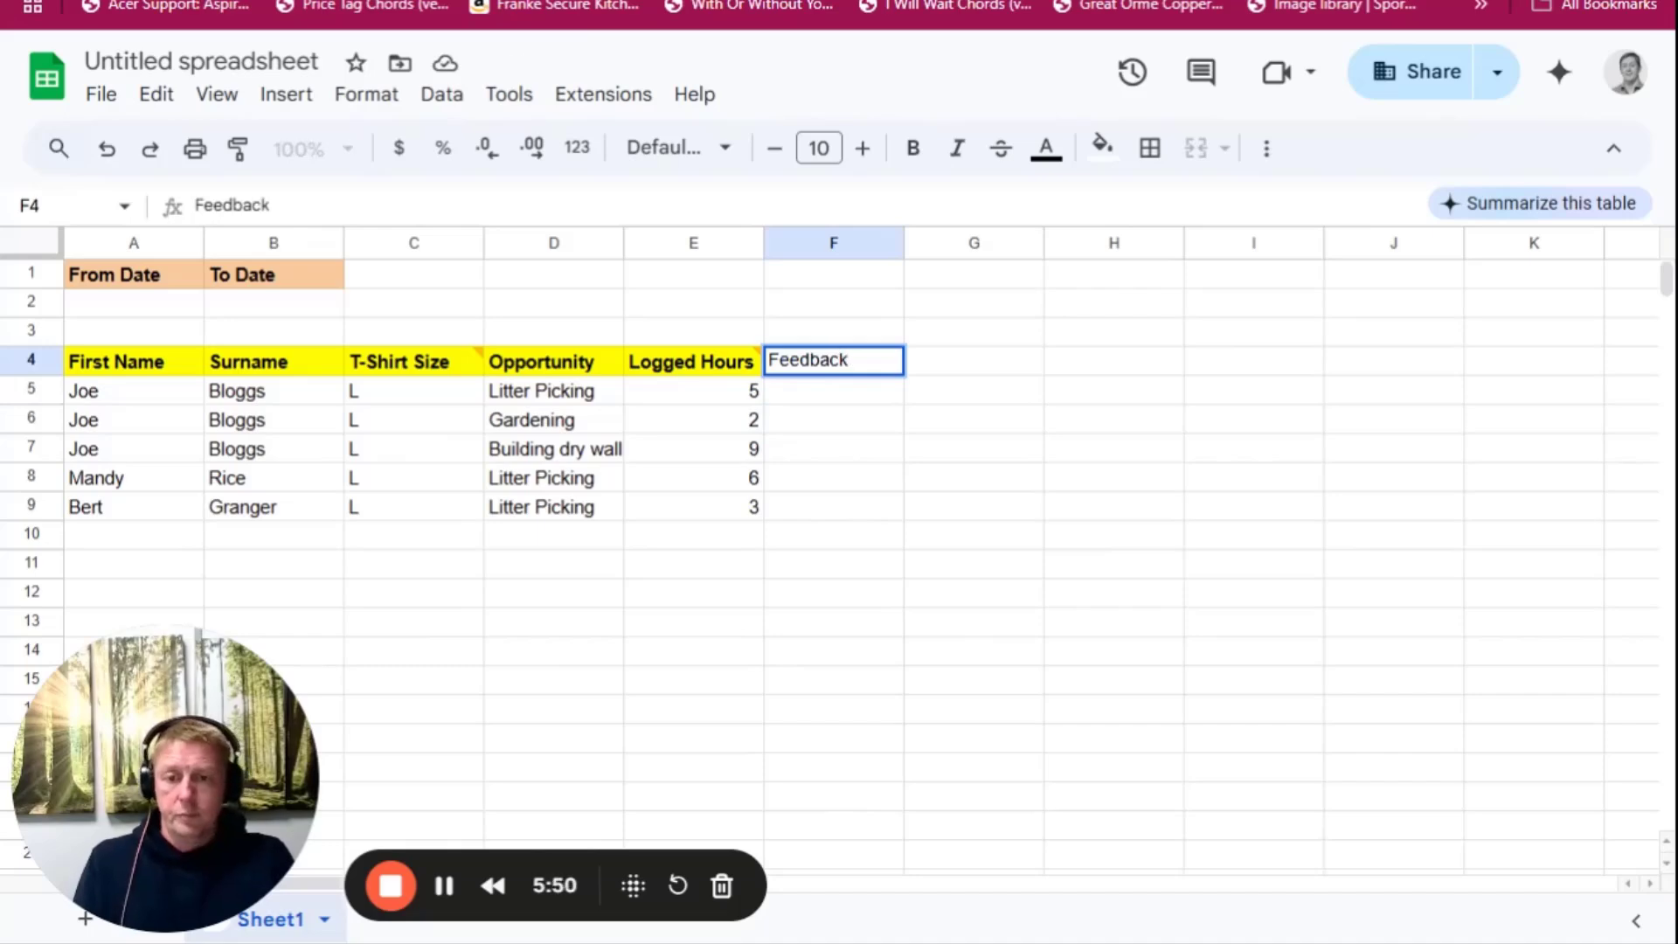
key(Return)
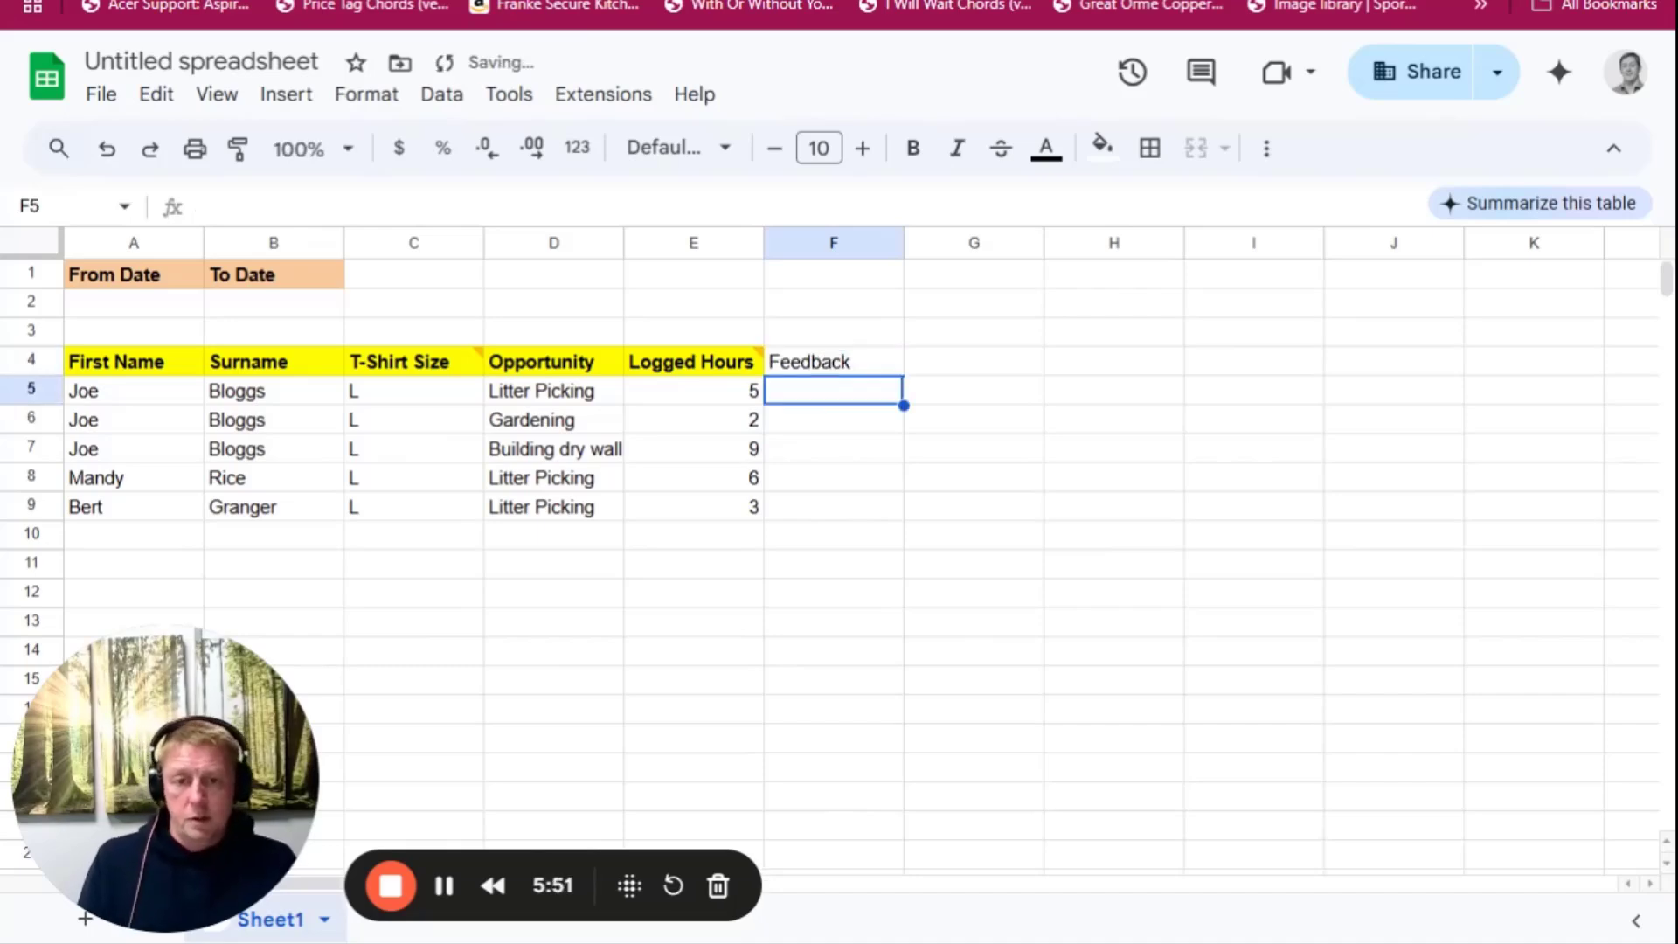
click(852, 365)
key(ctrl+b)
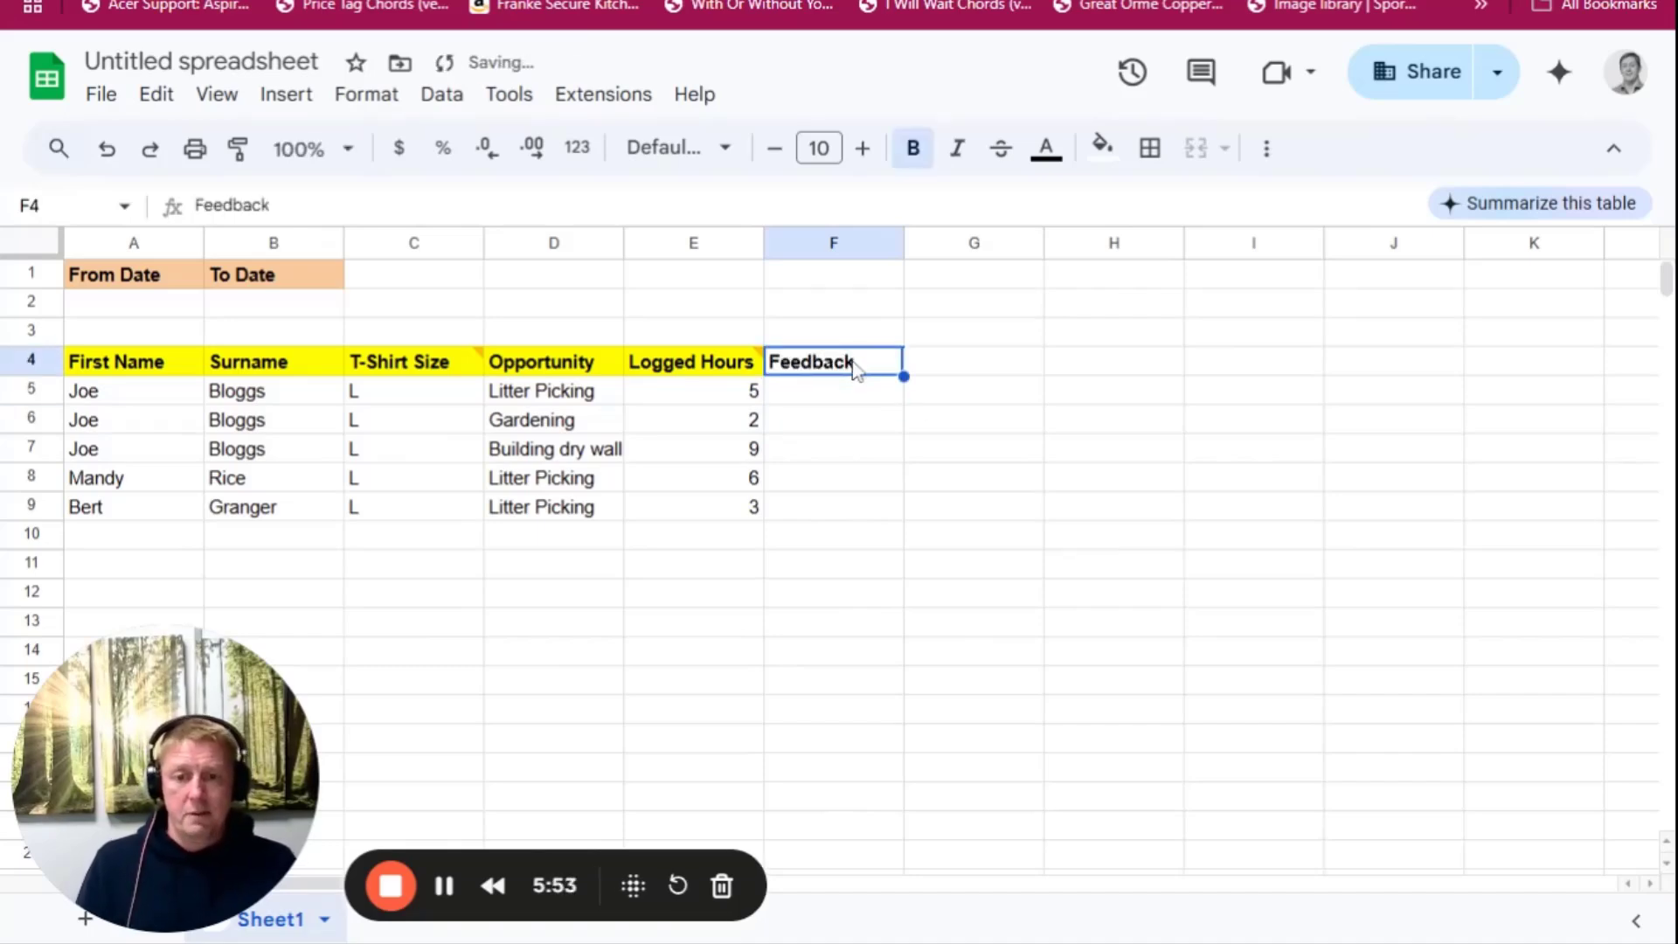
click(1102, 147)
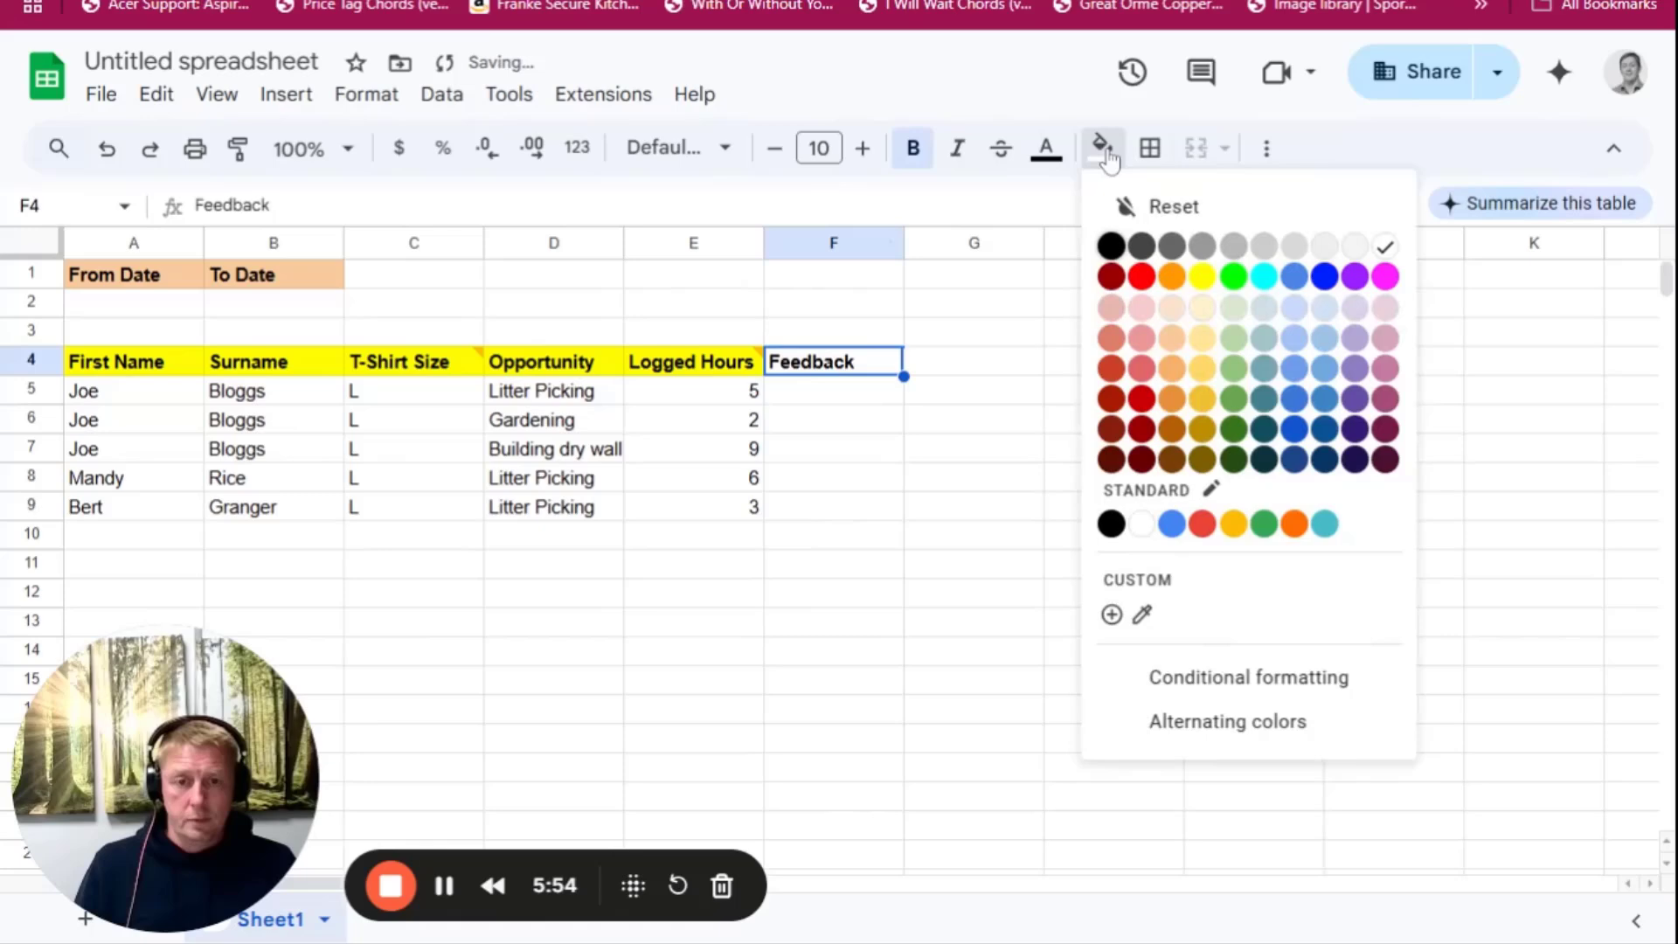
click(1203, 277)
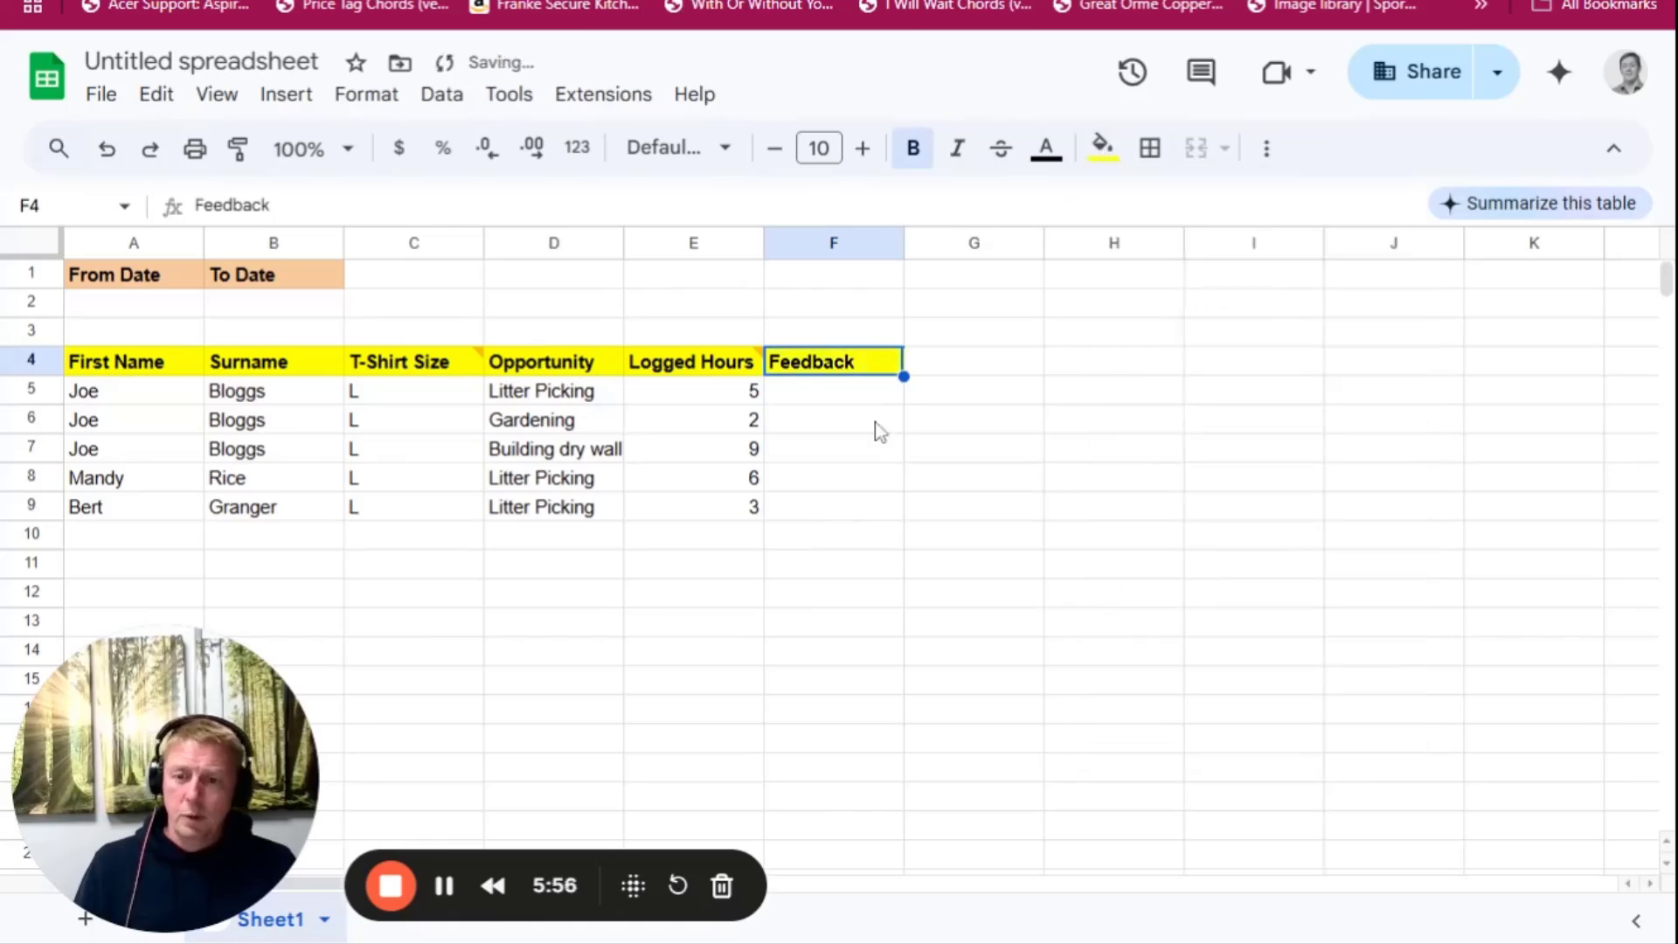
Enter the feedback Great Time in F5 for the first Litter Picking entry
click(569, 402)
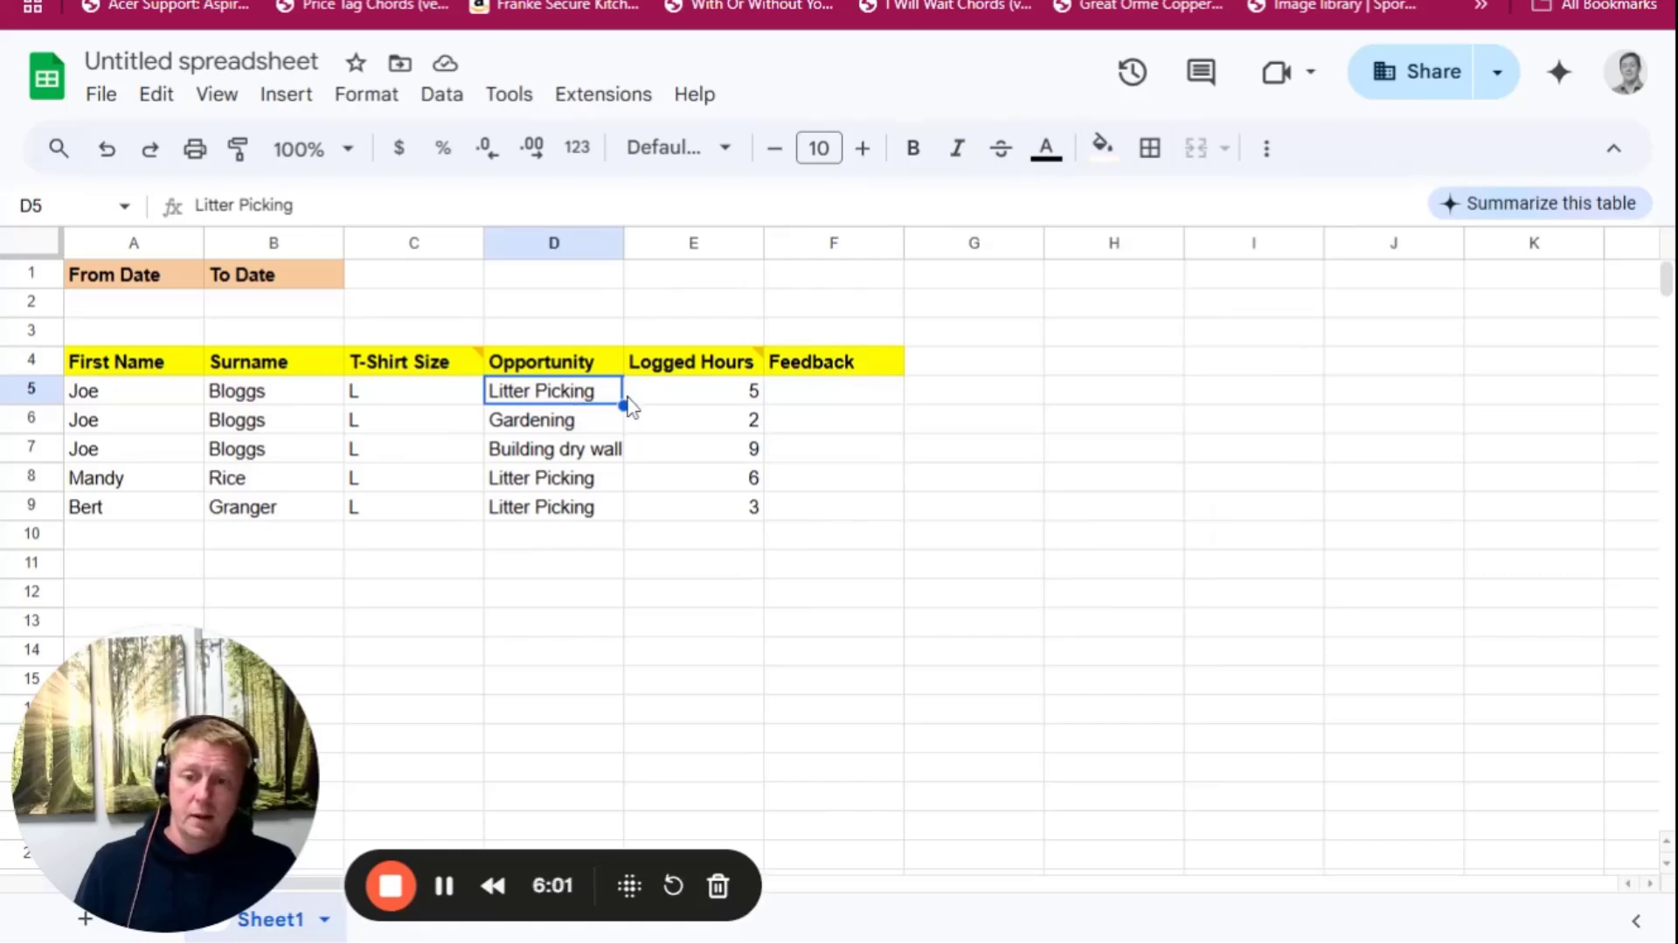
click(782, 393)
text(Great Time)
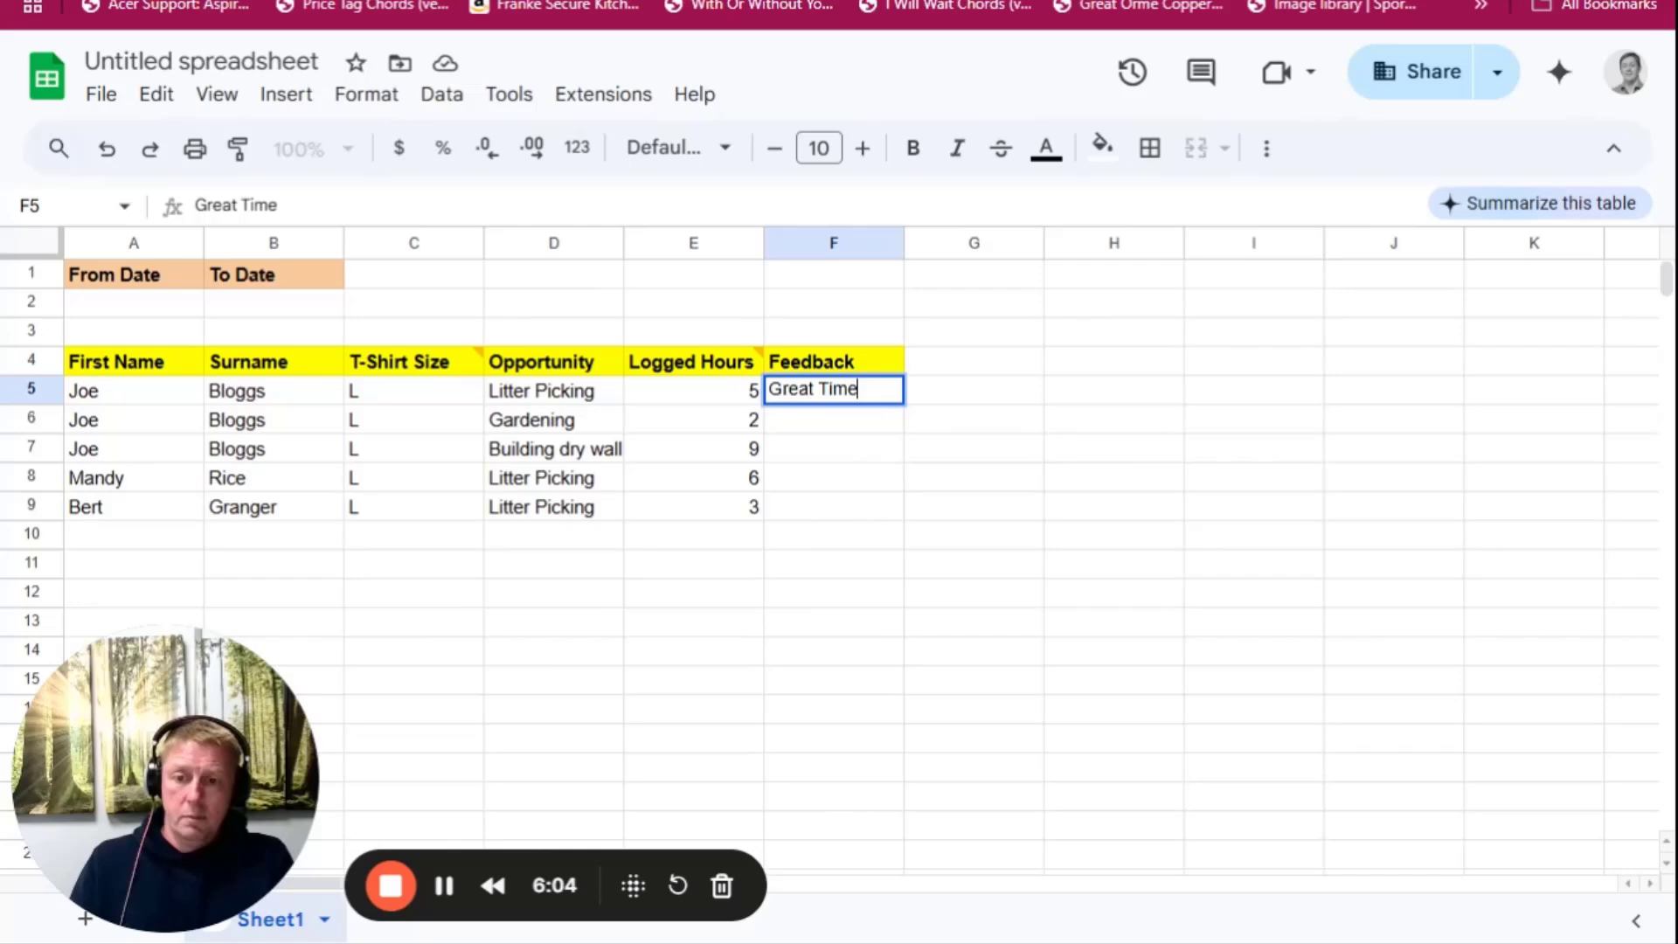
key(Return)
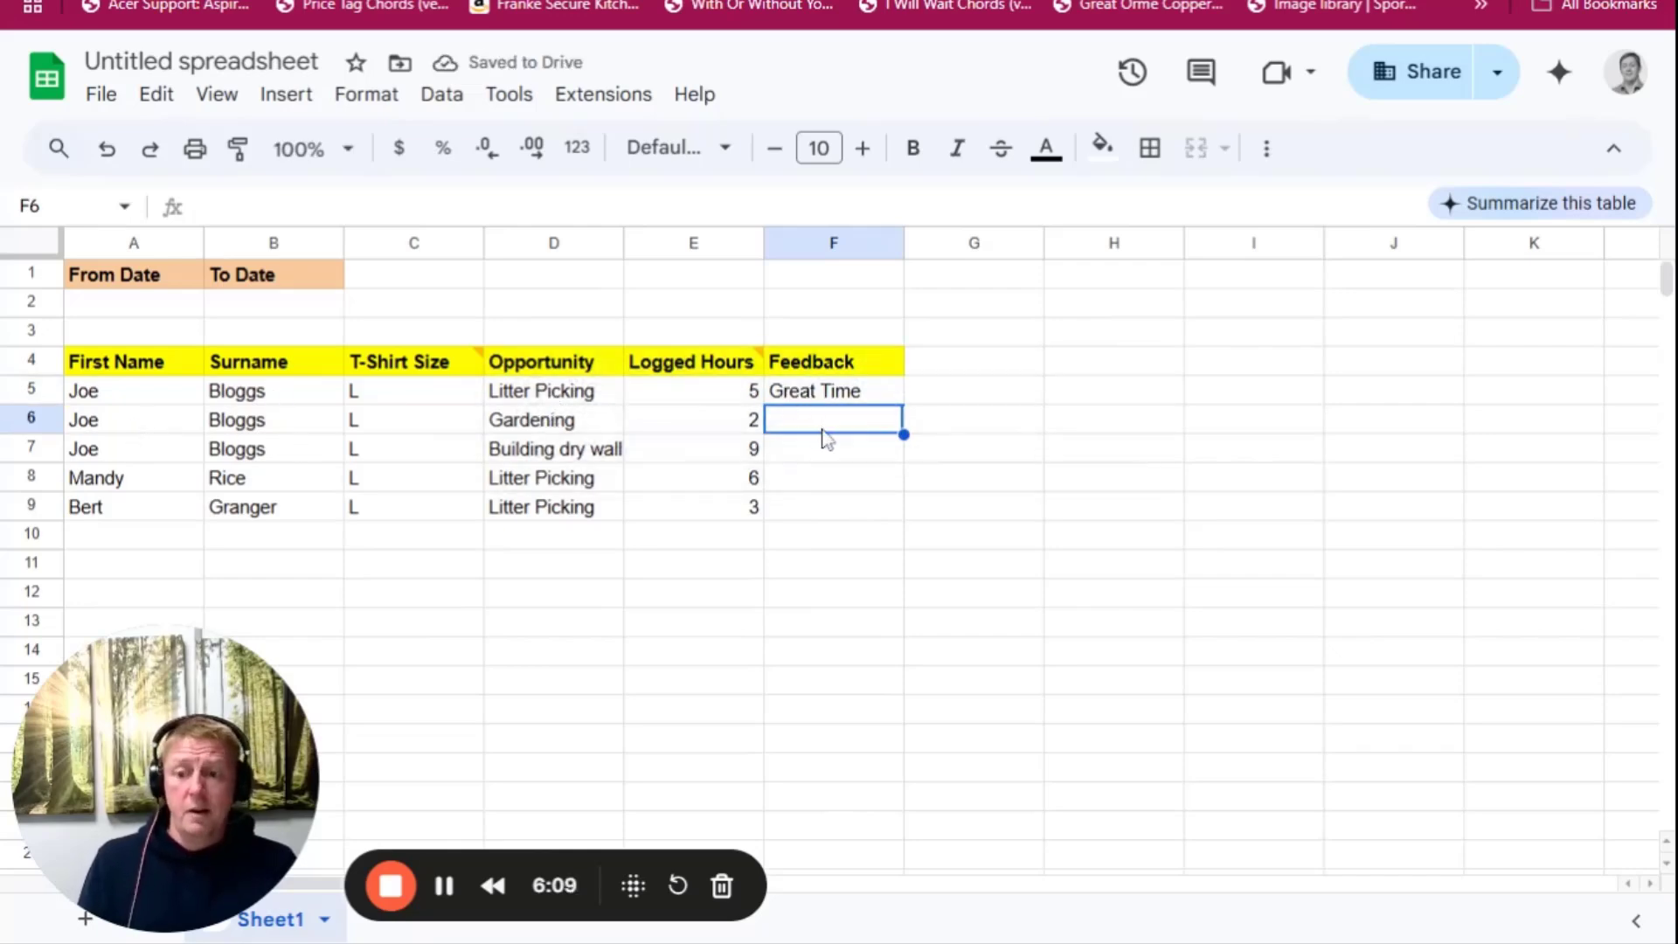
Move the rows A6:F9 down so they start at row 11, and copy the Litter Picking entry A5:E5 into rows 6 to 9
drag(194, 427, 788, 676)
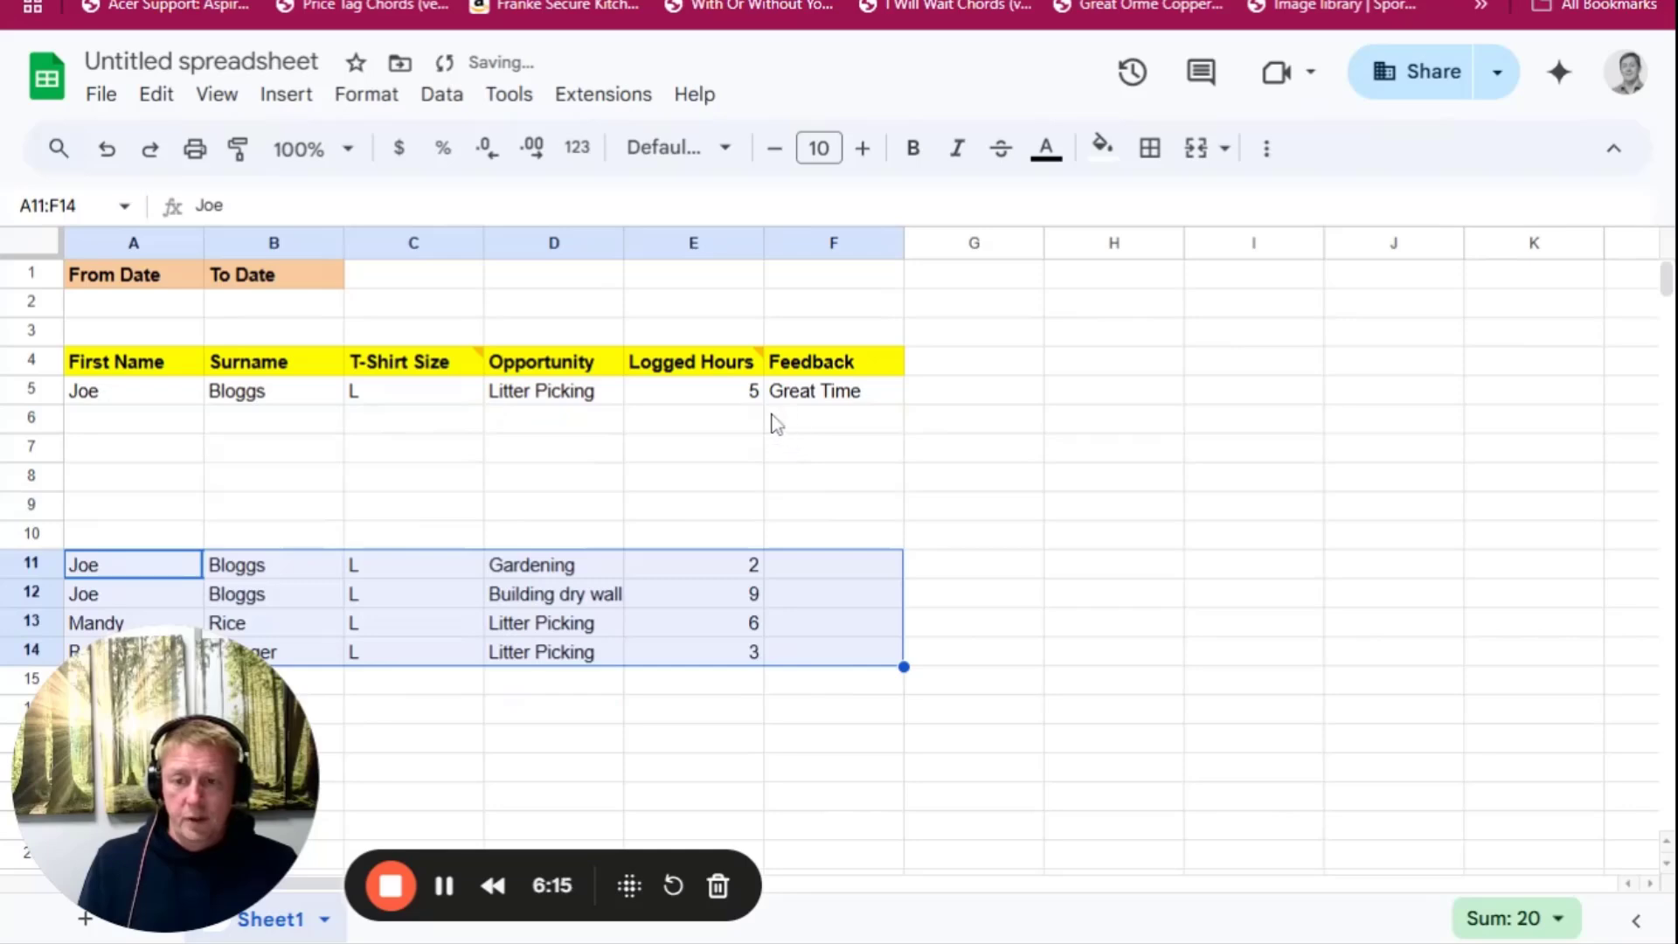
drag(162, 397, 697, 401)
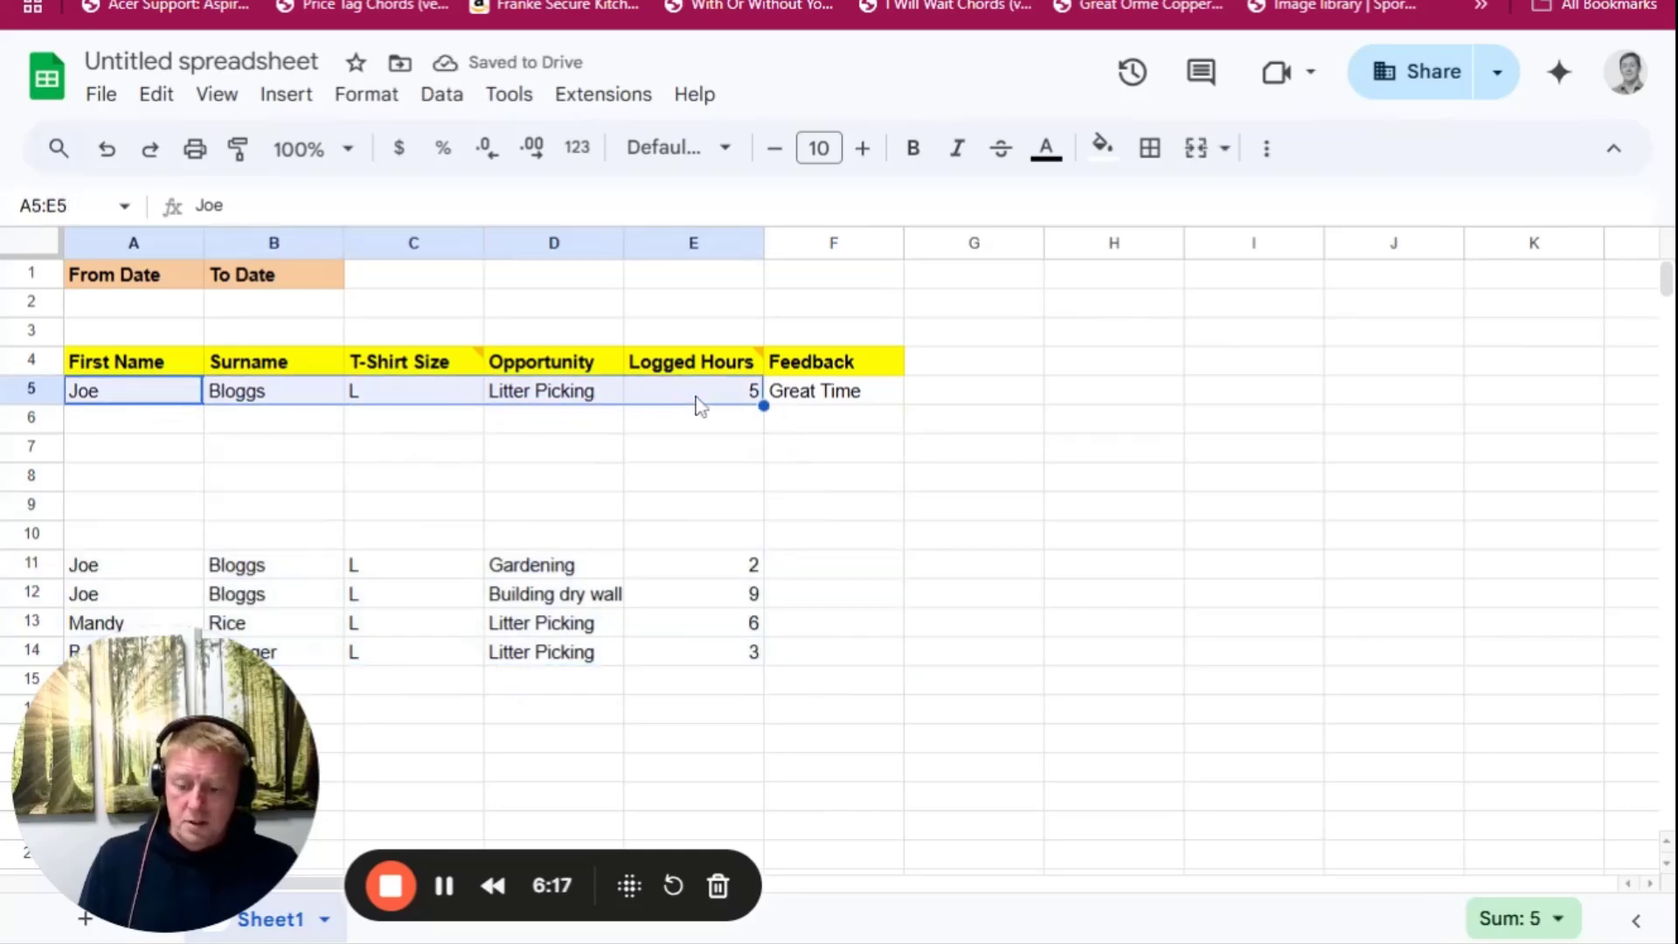
key(ctrl+c)
click(152, 417)
key(ctrl+v)
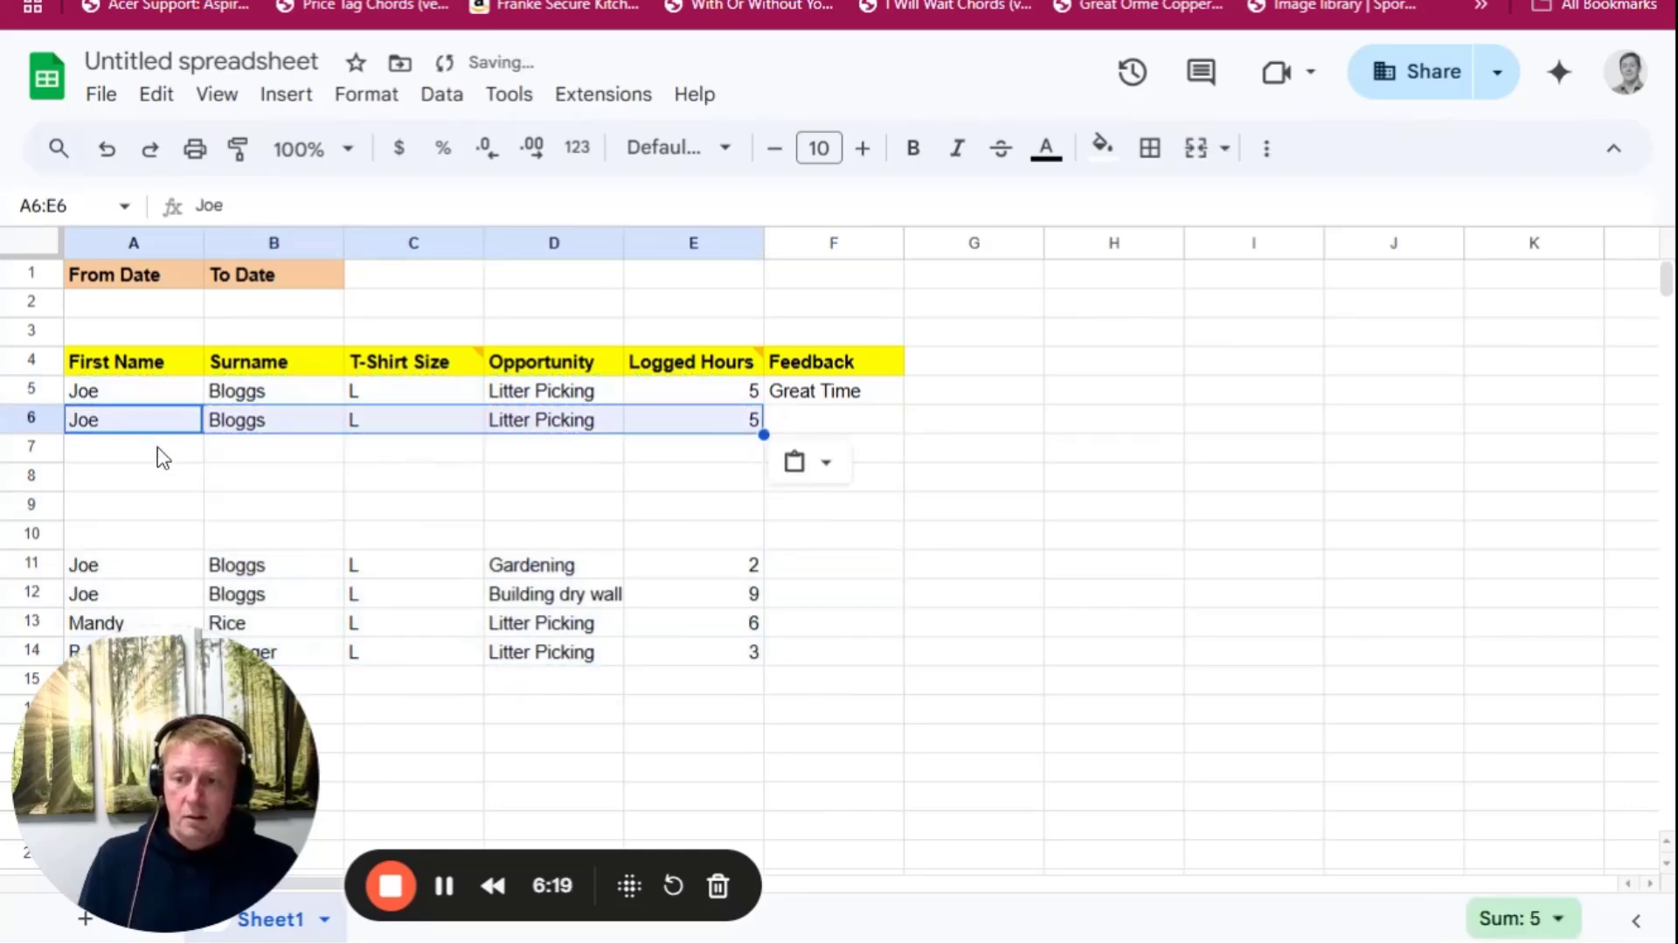
click(158, 448)
key(ctrl+v)
click(158, 476)
key(ctrl+v)
click(152, 507)
key(ctrl+v)
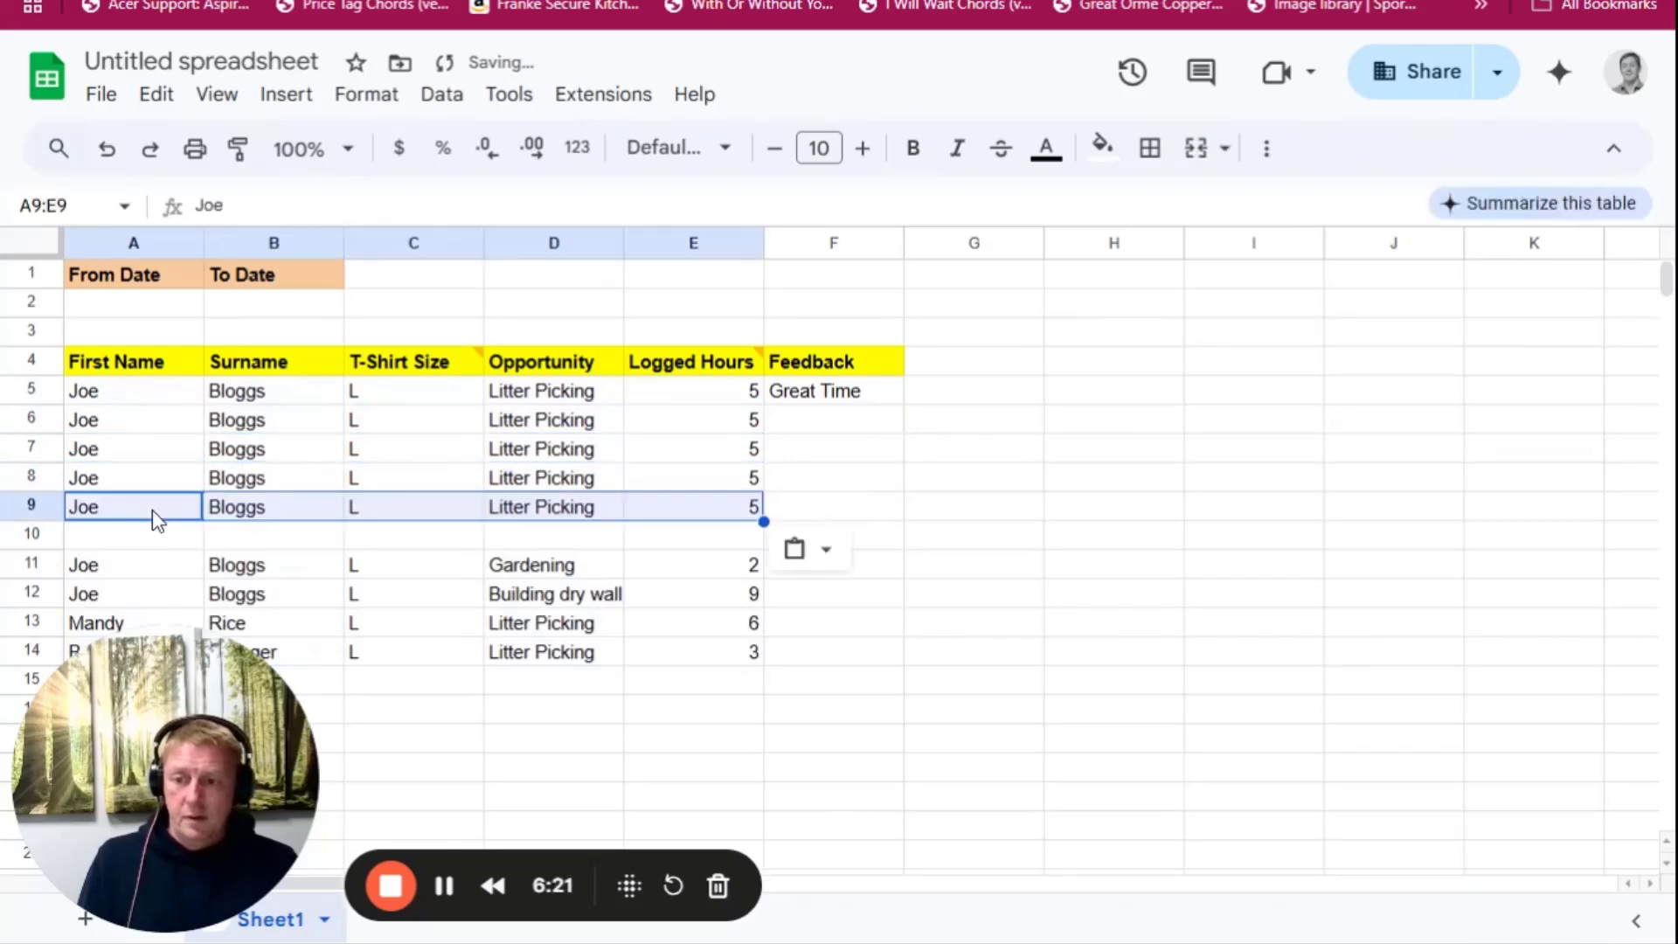
Enter the feedback Good time, Awesome, brilliant and fab time in F6 through F9
click(818, 409)
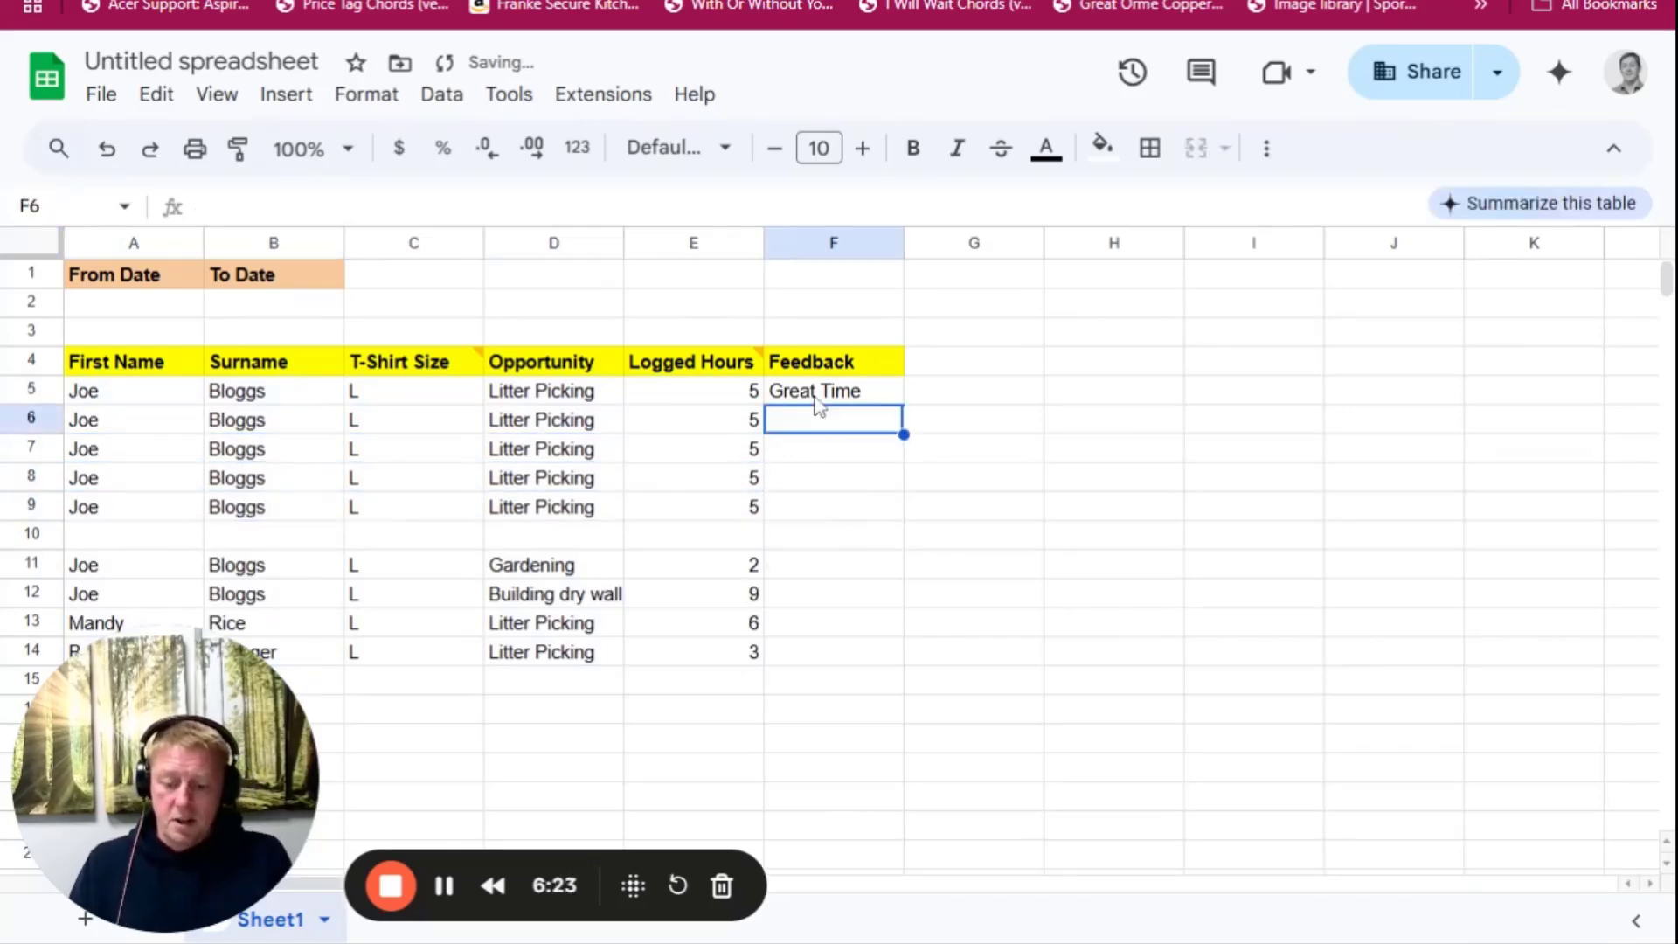
text(Good time)
key(Return)
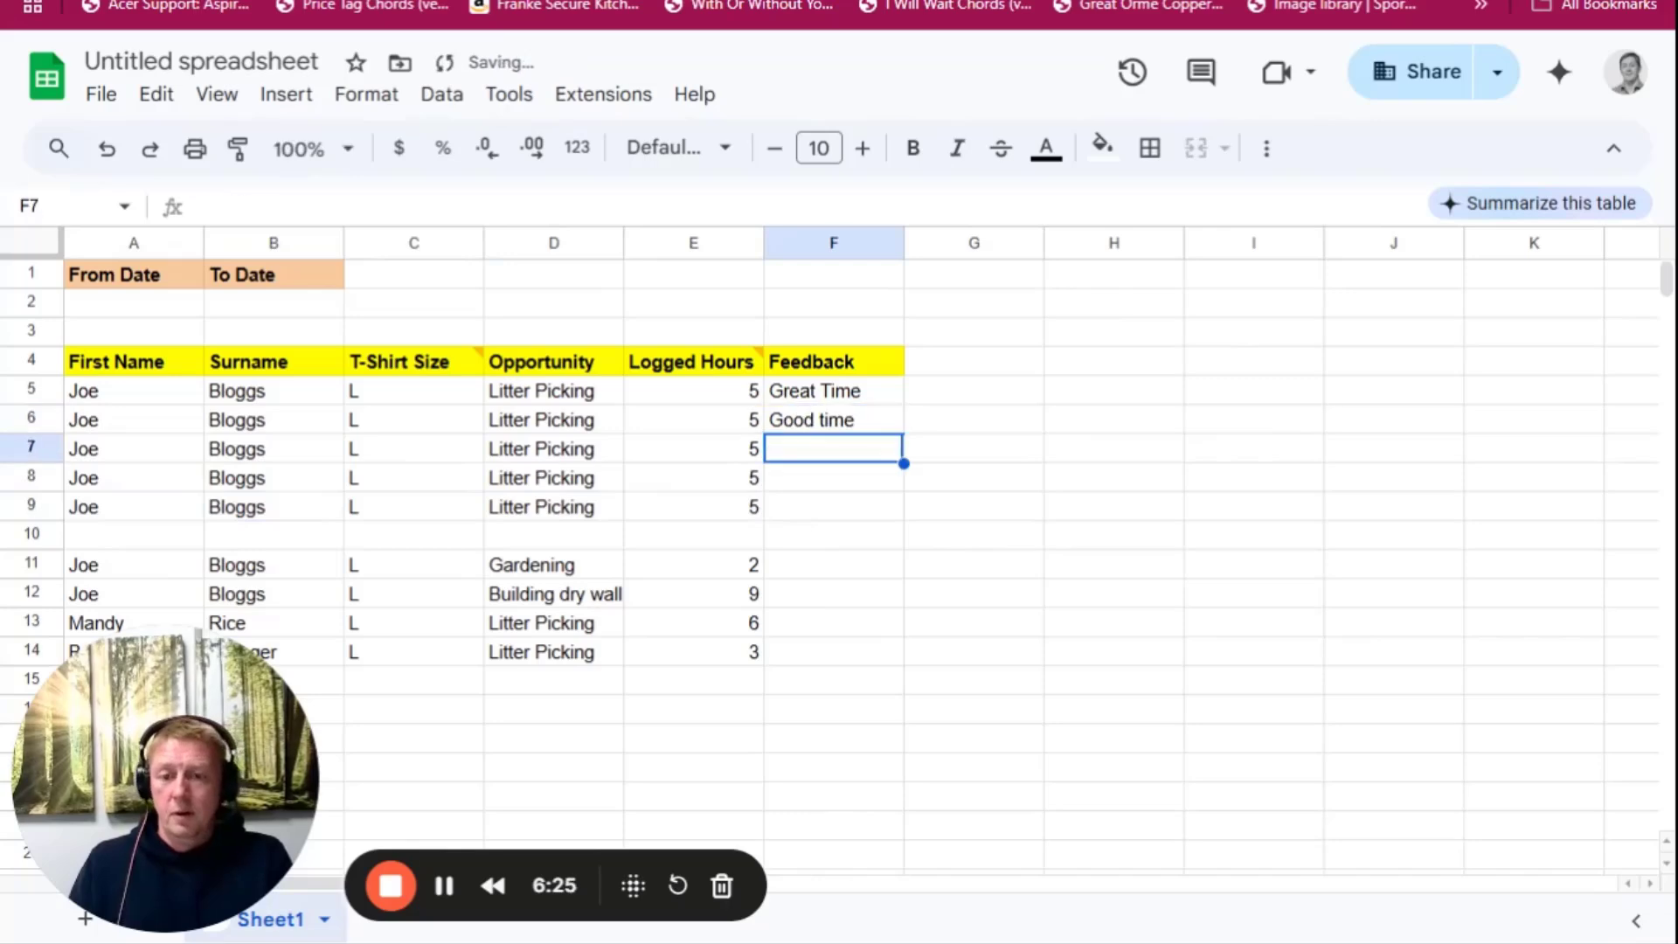
text(Aws)
text(e)
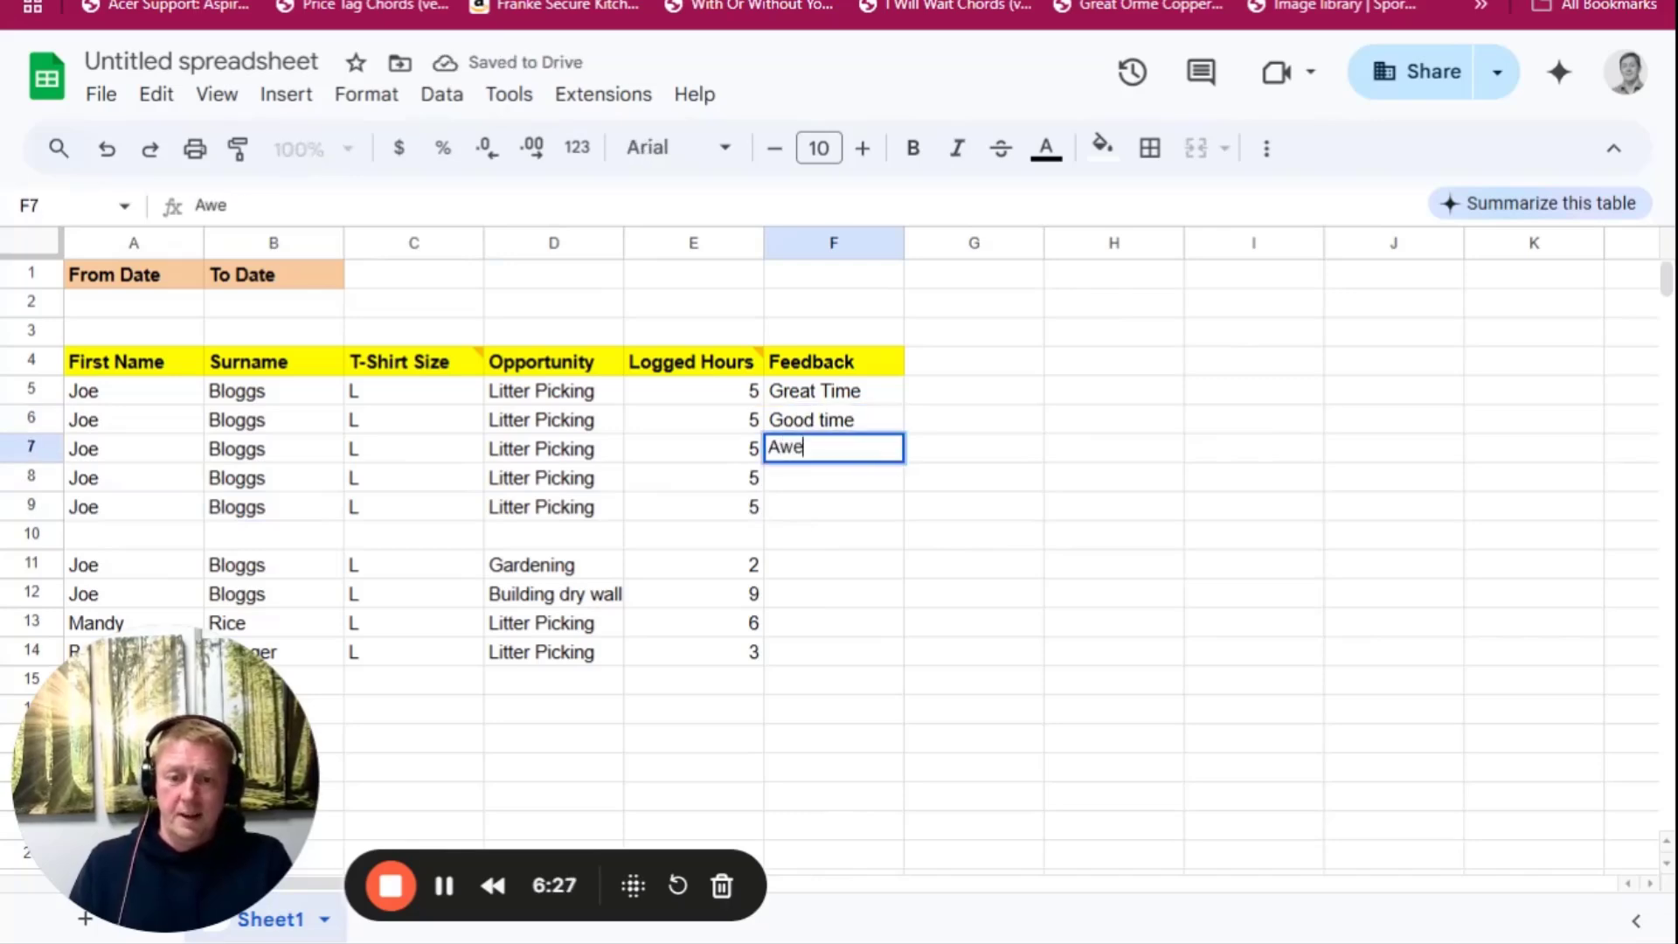
text(some)
key(Return)
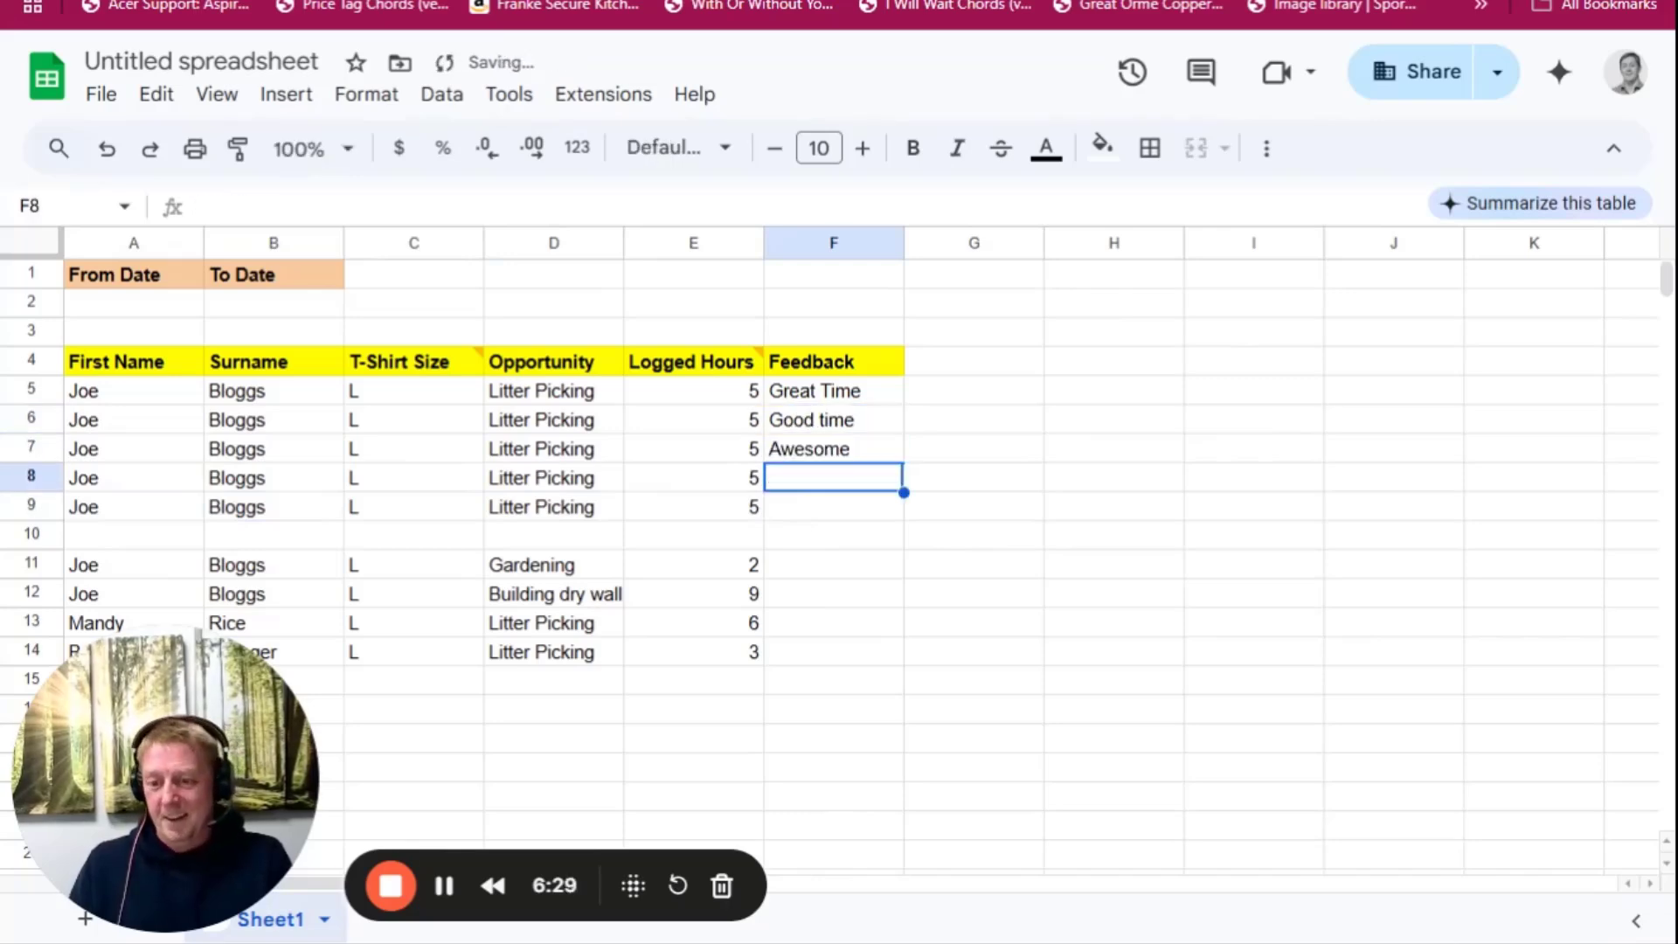
text(brilliant)
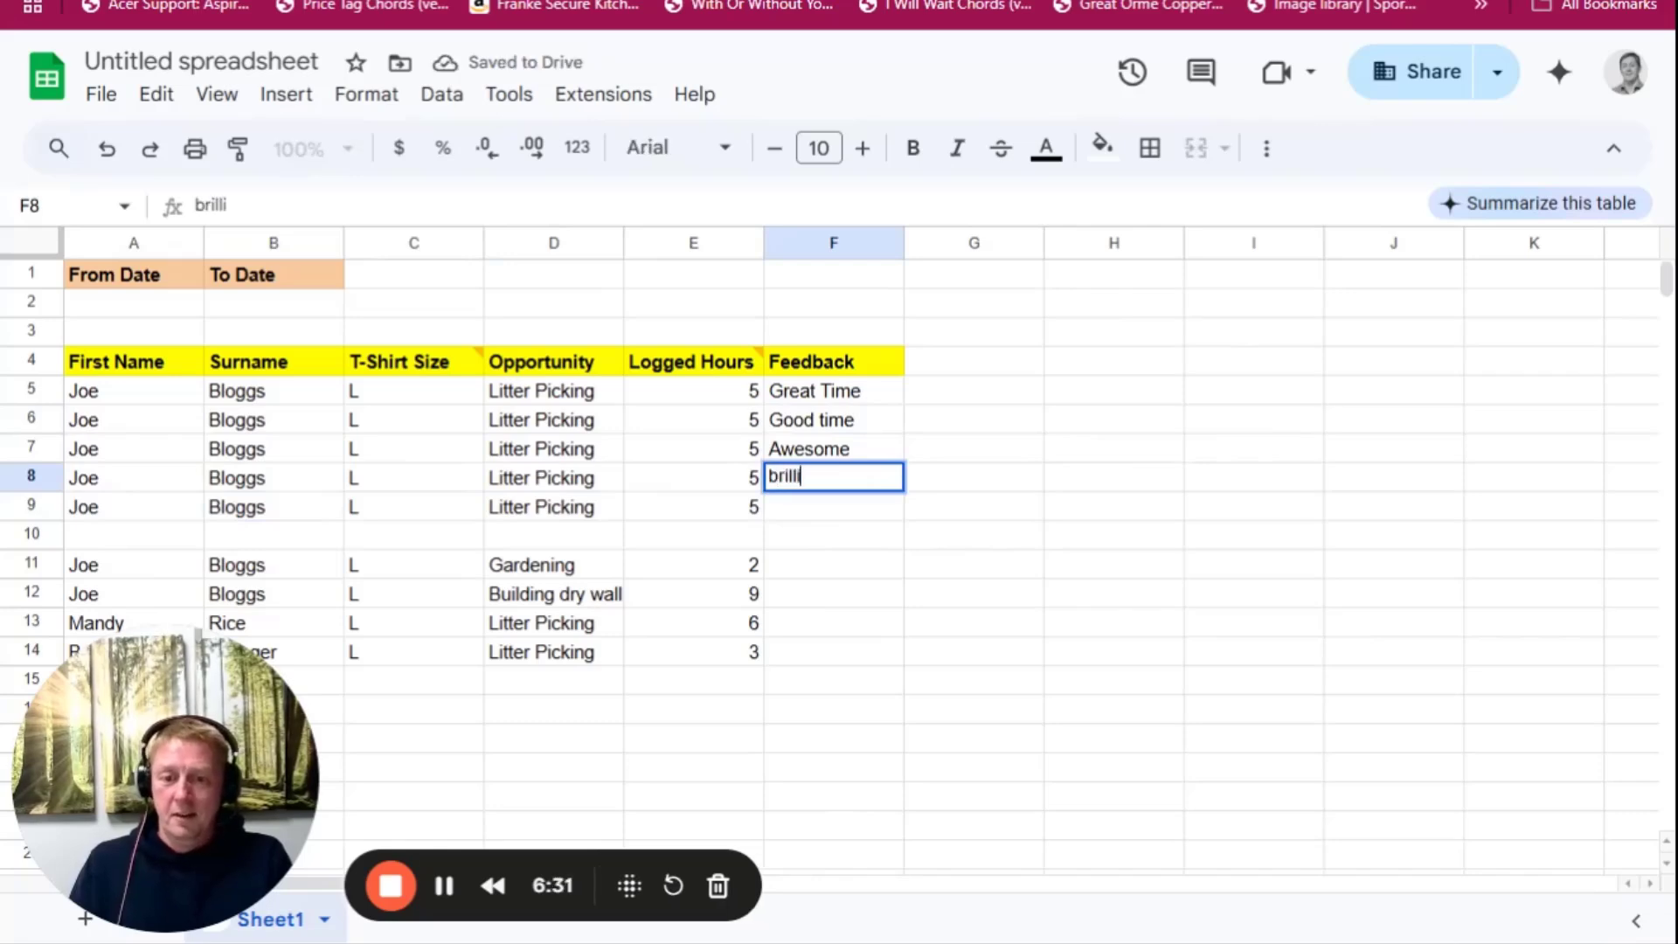
key(Return)
text(fab time)
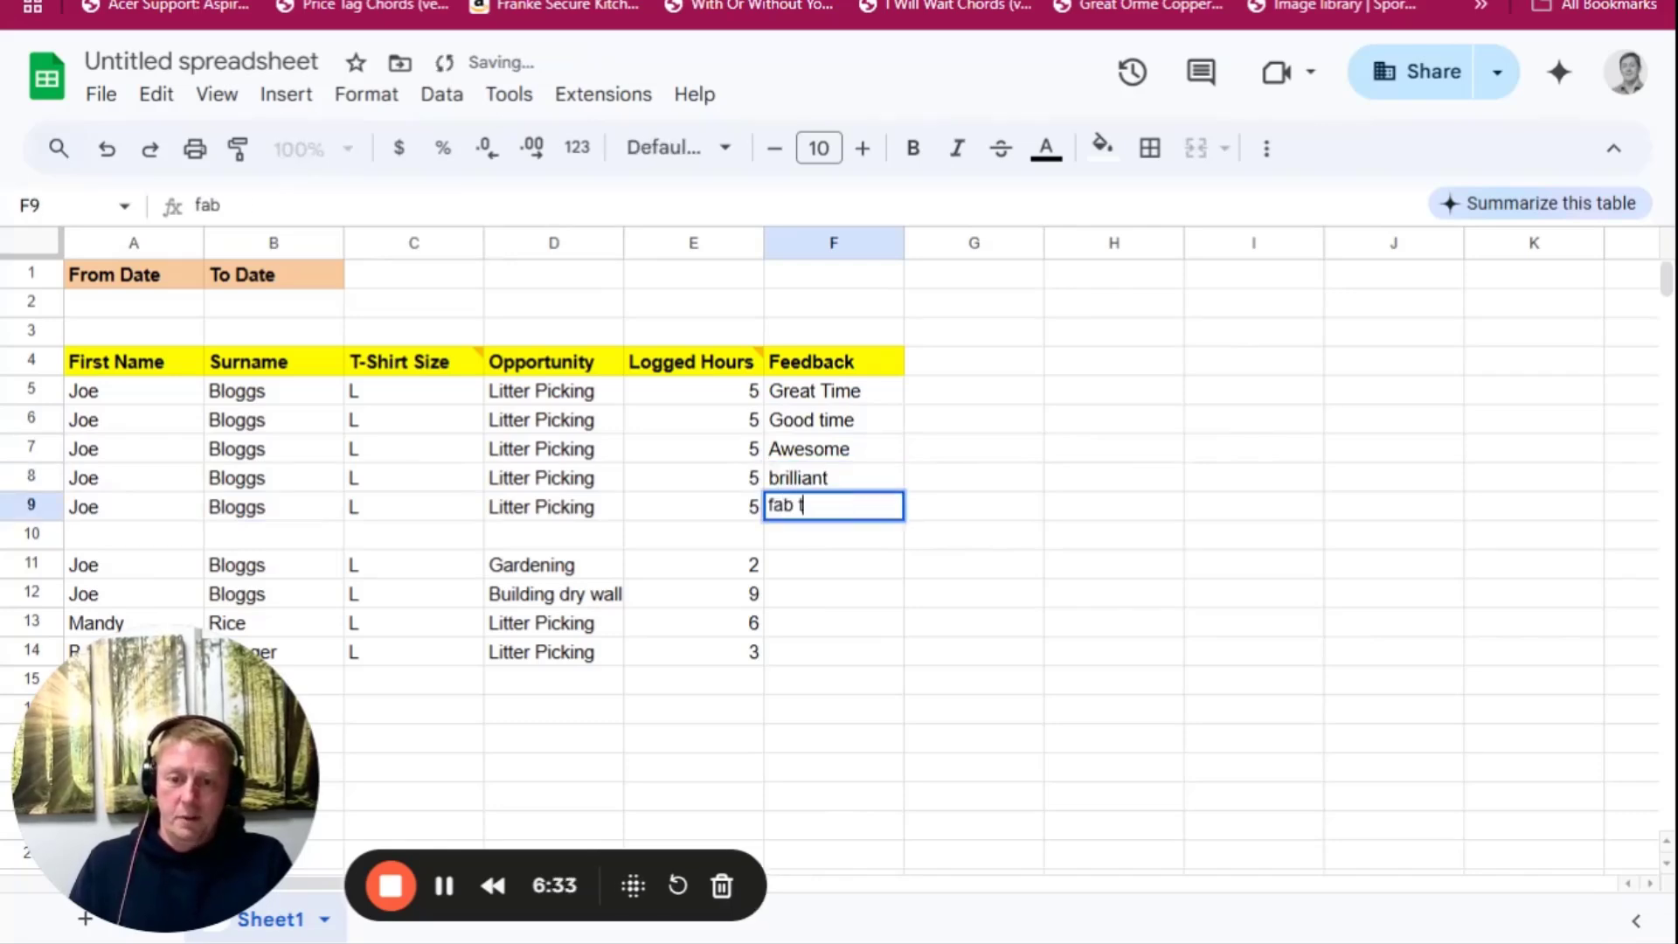
key(Return)
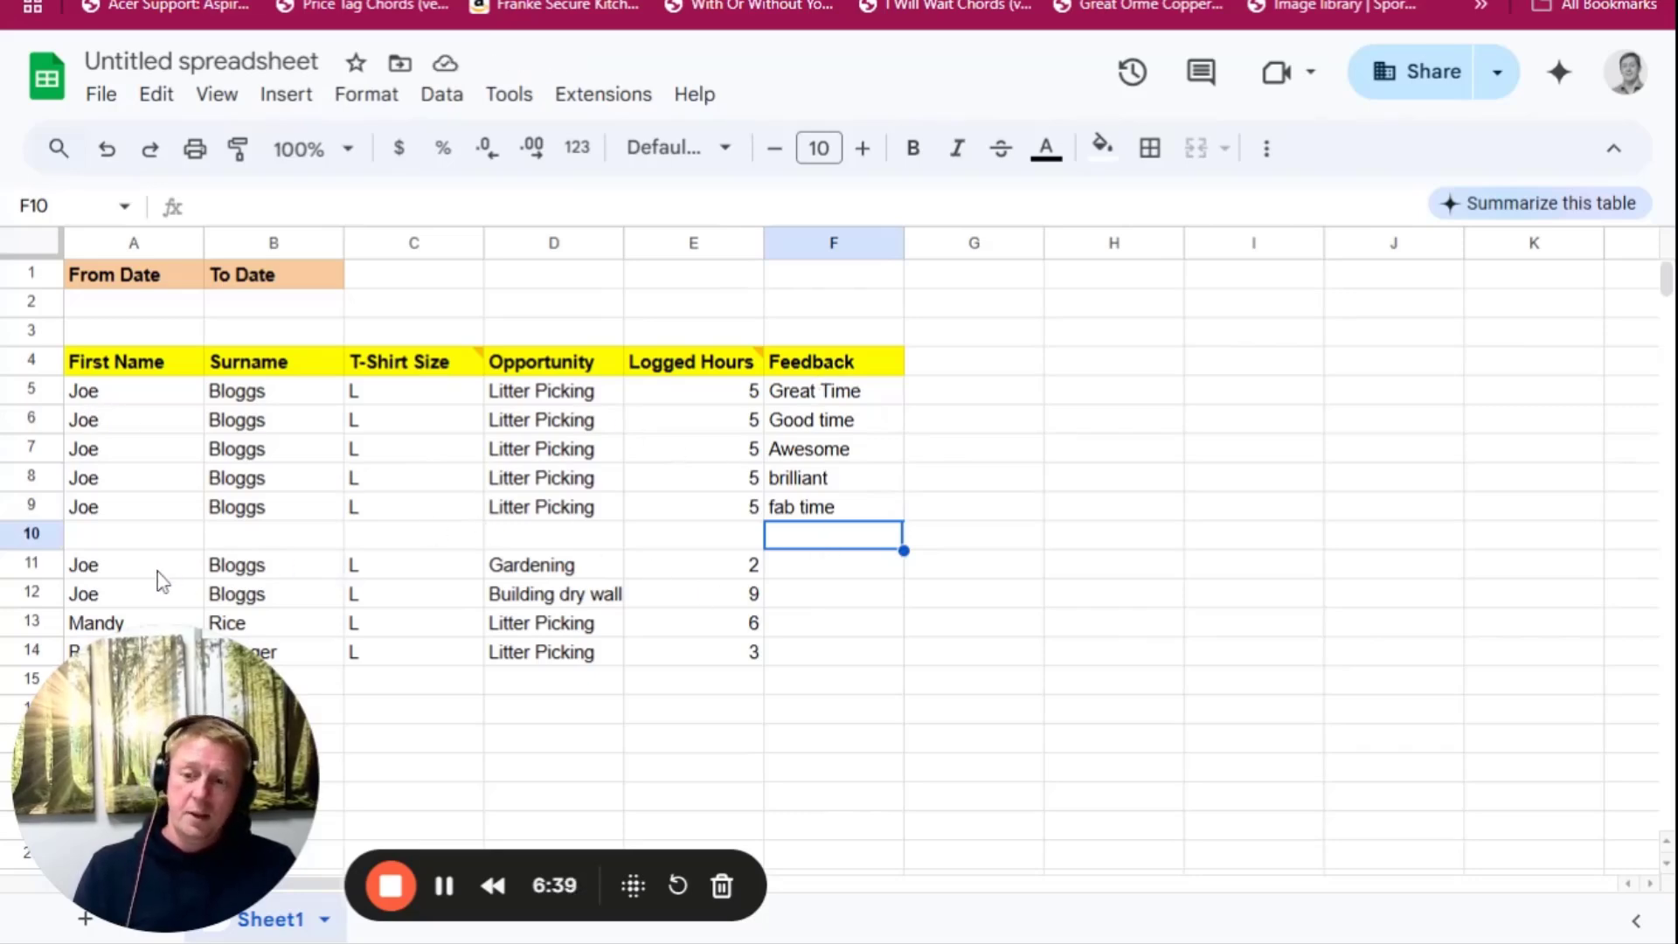
drag(161, 581, 575, 603)
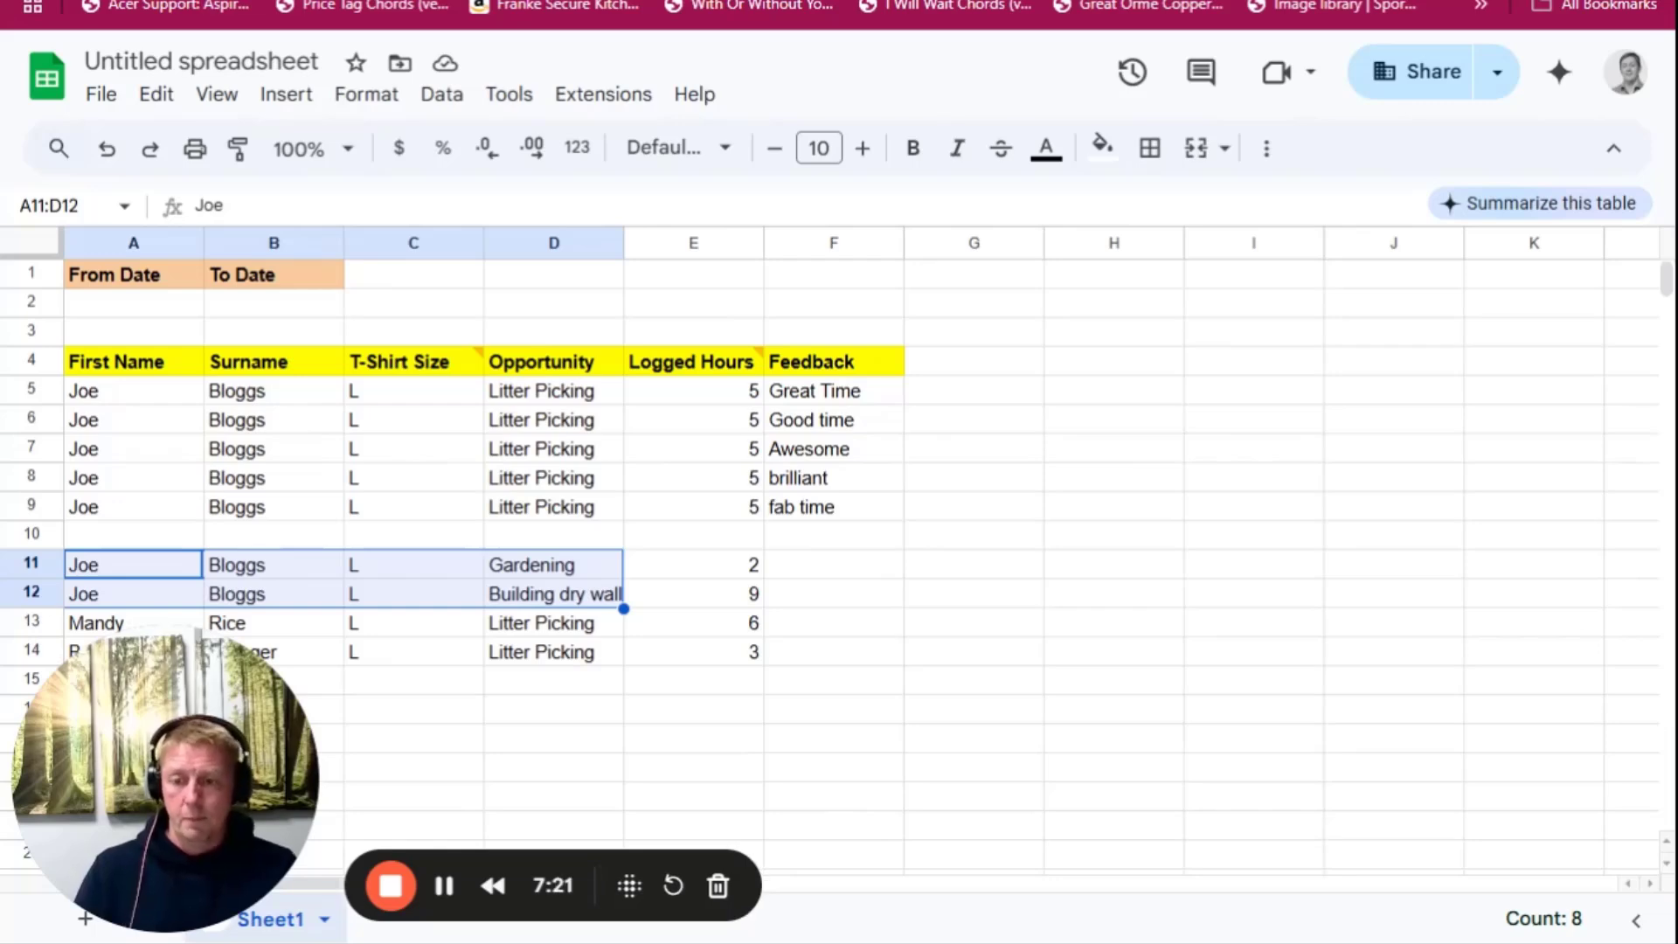
click(160, 535)
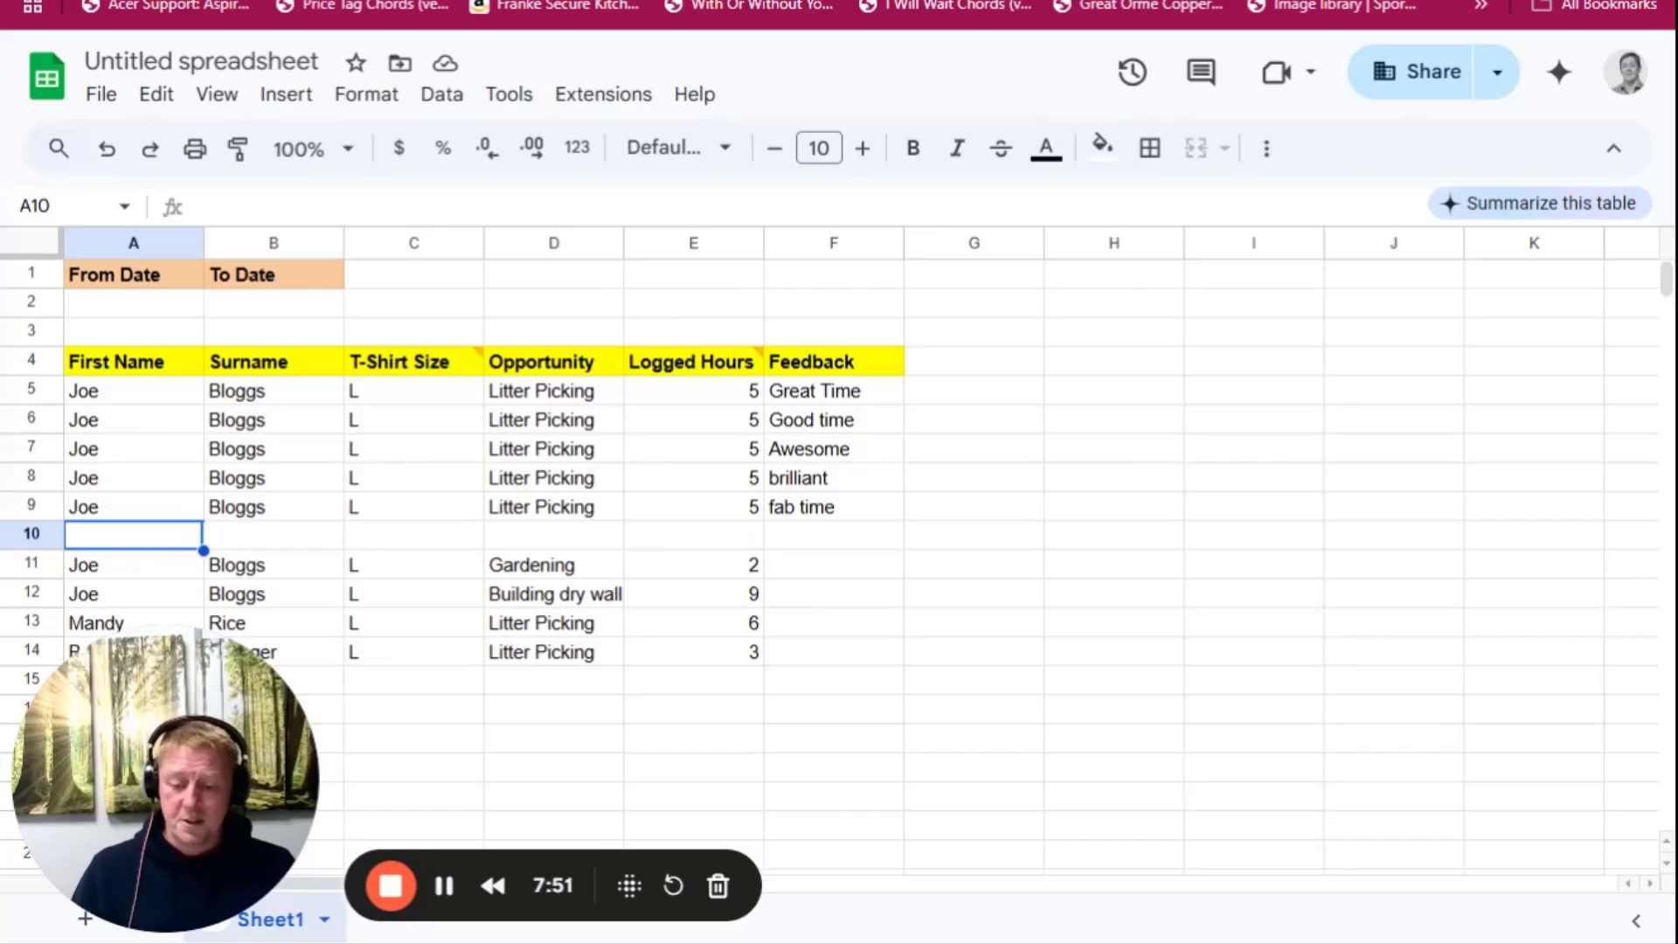
click(390, 886)
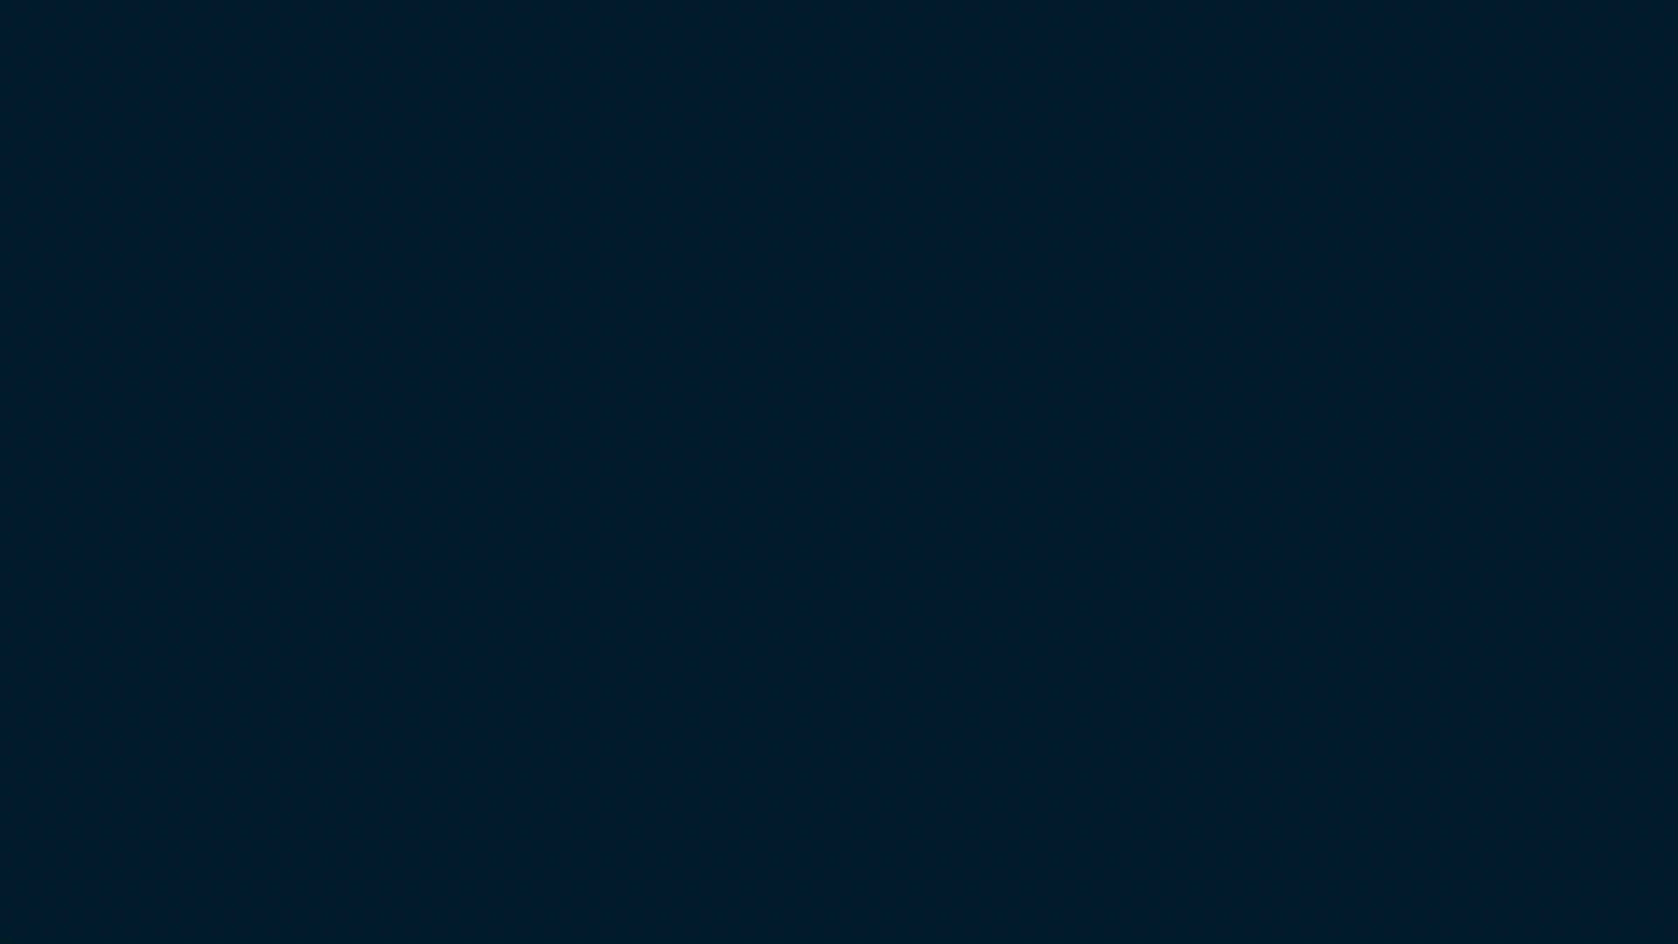